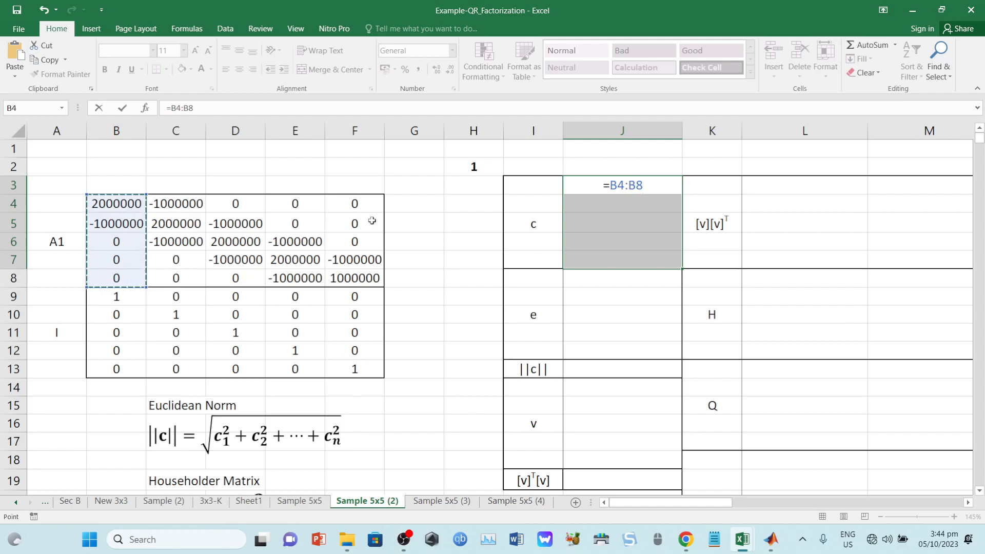
- Fill vector c in J3:J7 with the array formula =B4:B8, and enter 0 in J9:J12 of vector e
key("ctrl+shift+Return")
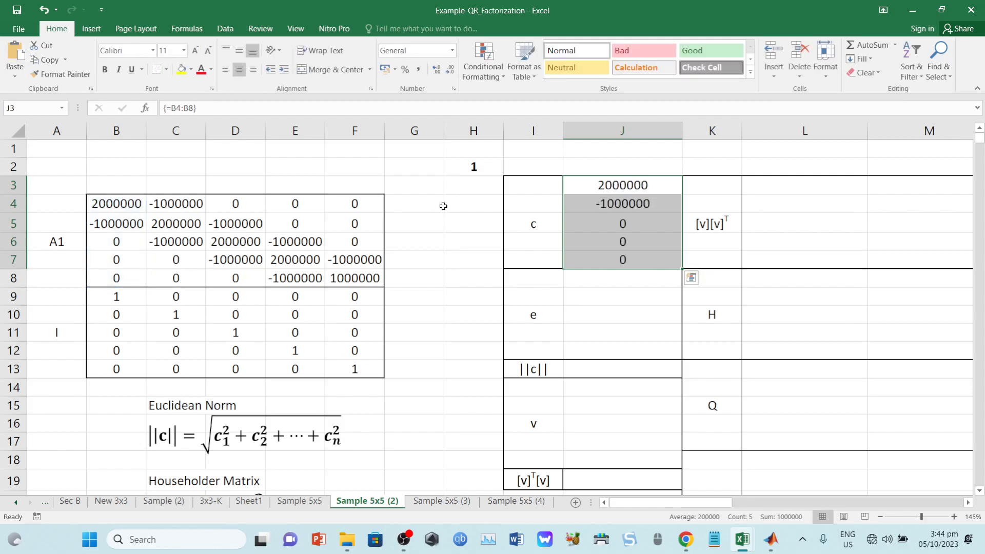
left_click_drag(616, 279, 623, 347)
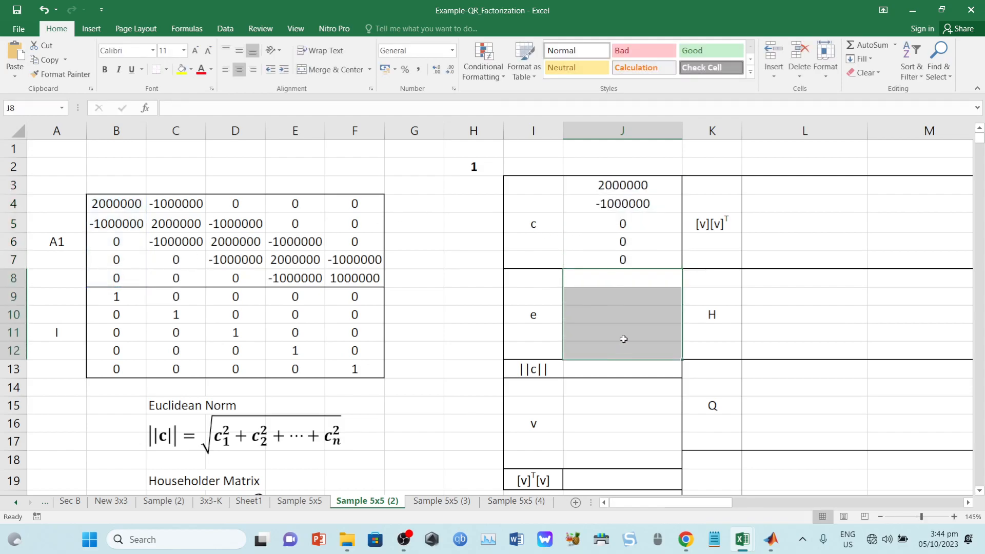
left_click(621, 296)
type("0")
key("Return")
left_click(644, 295)
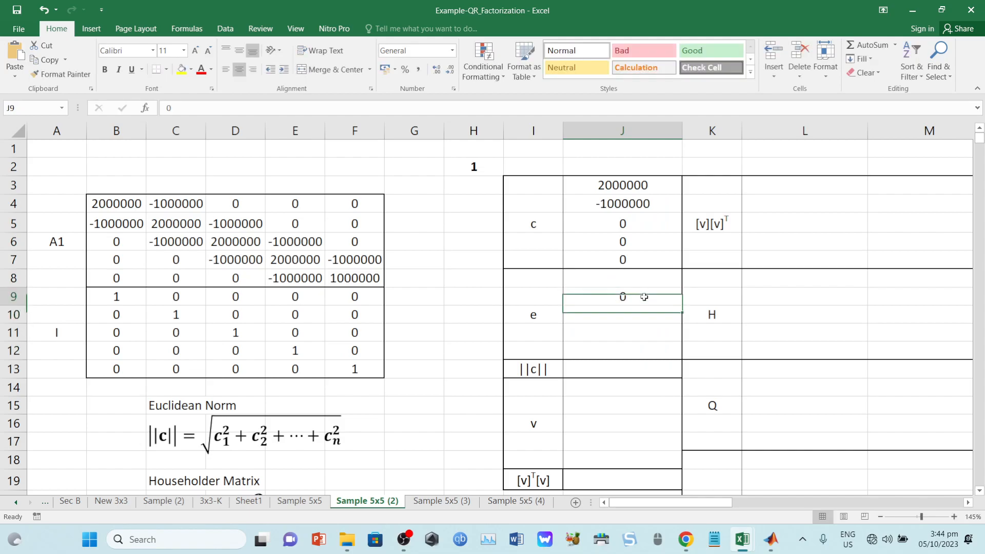
left_click_drag(682, 304, 683, 360)
- Enter the array formula =IF(J3>0,1,-1) in J8 as the first element of vector e
left_click(660, 277)
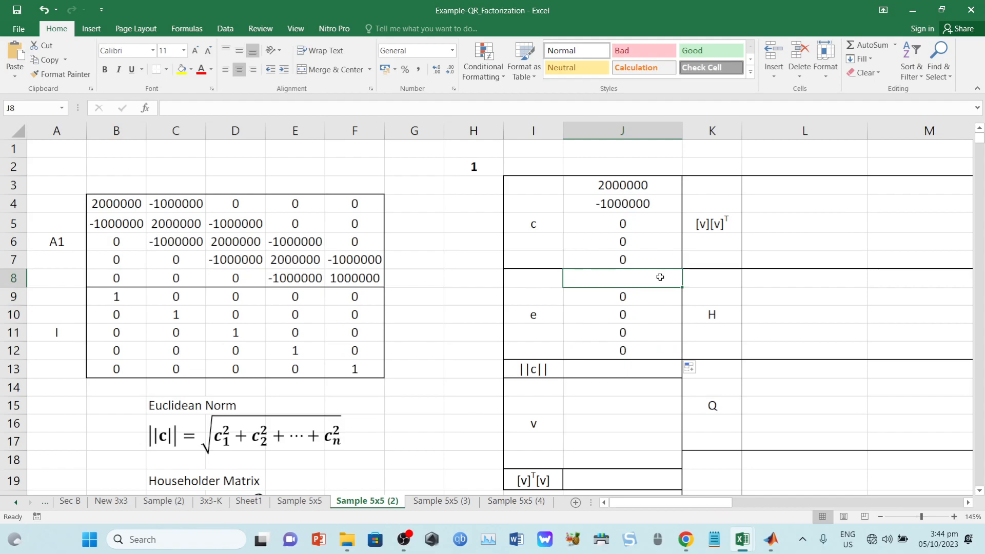
type("=if(")
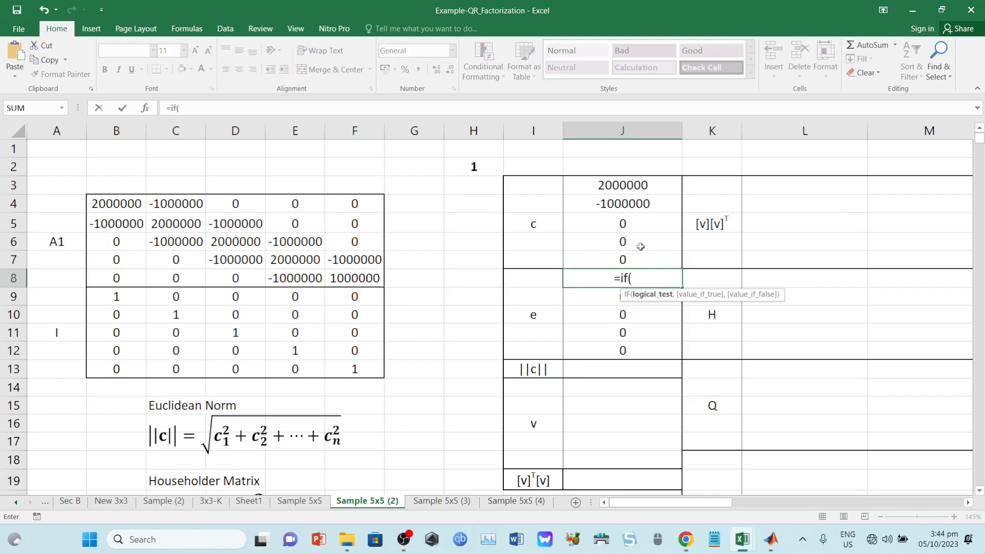
left_click(617, 183)
type(">0")
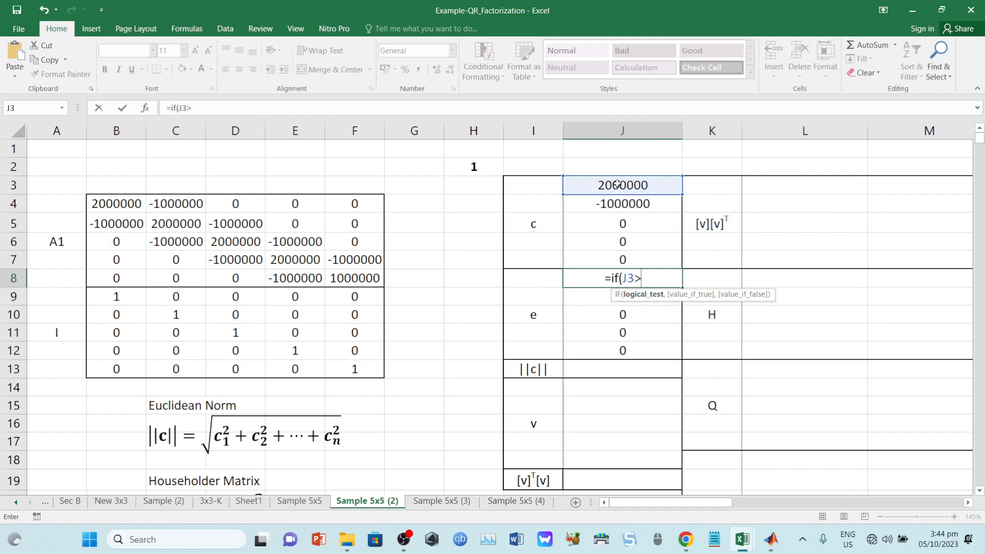
type(",1,-1")
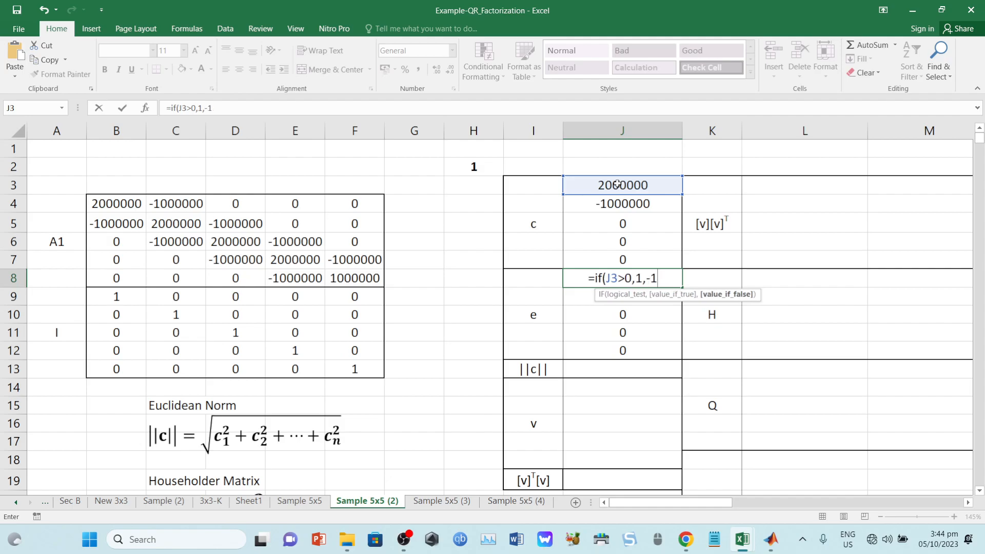
type(")")
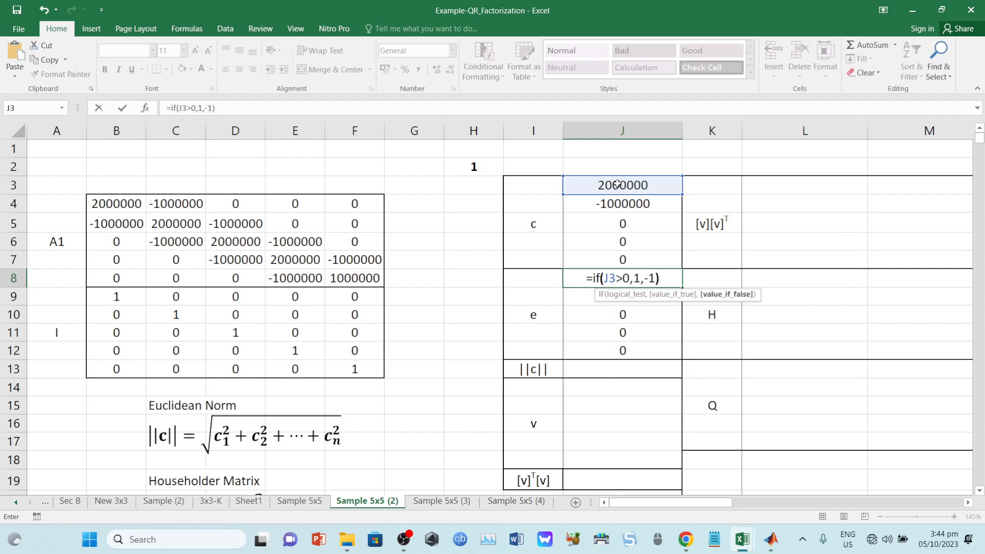
key("ctrl+shift+Return")
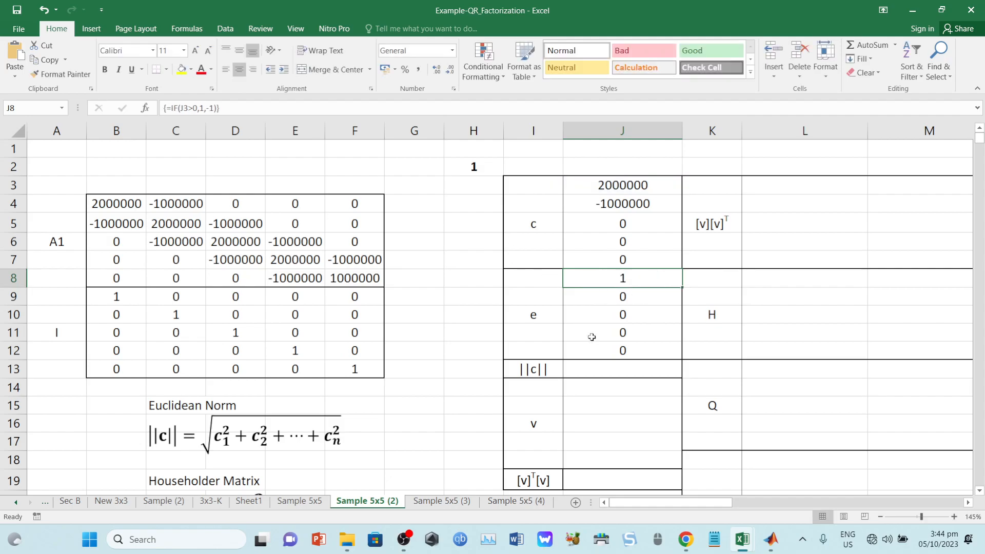
- Append a 2 formatted as a subscript to the ||c|| label in I13
left_click(544, 369)
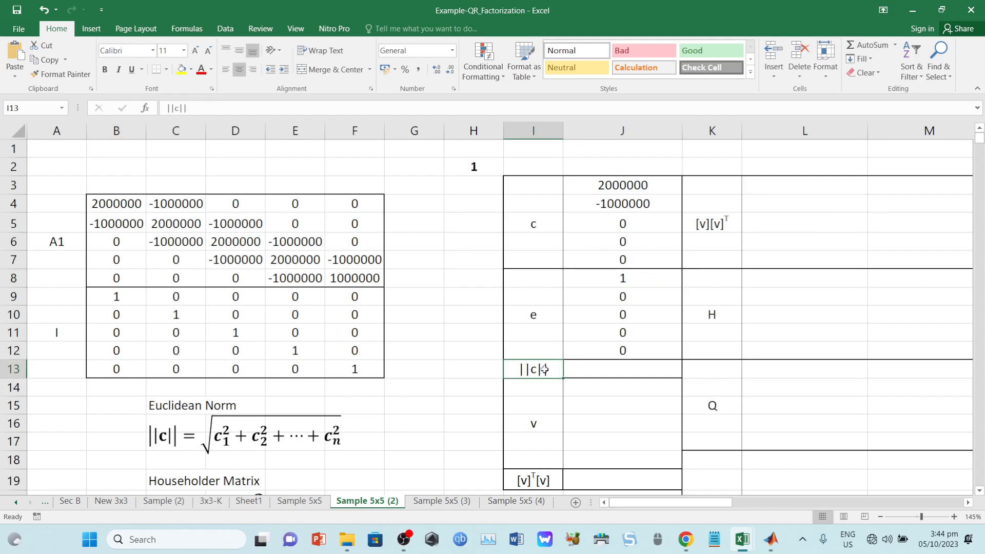
left_click(277, 107)
type("2")
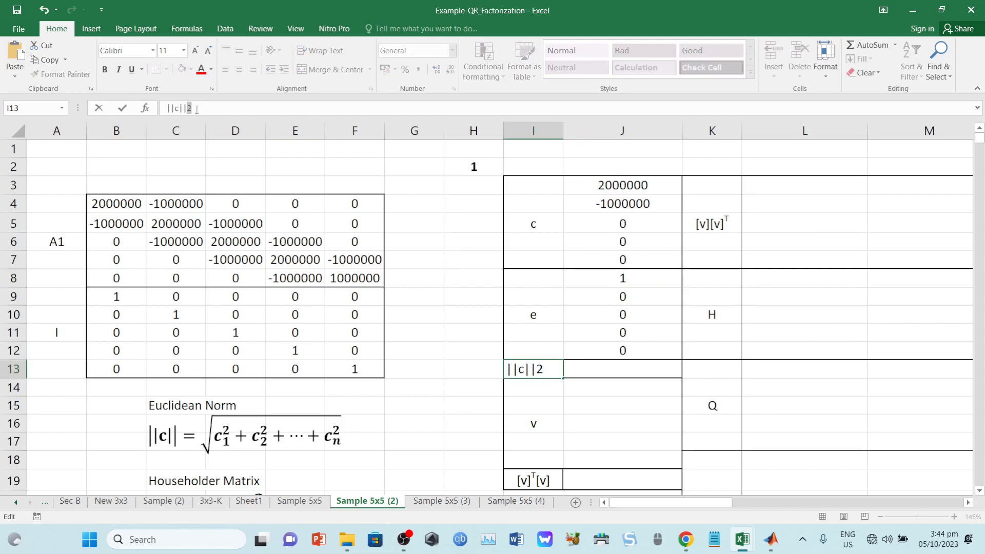
right_click(188, 108)
left_click(216, 180)
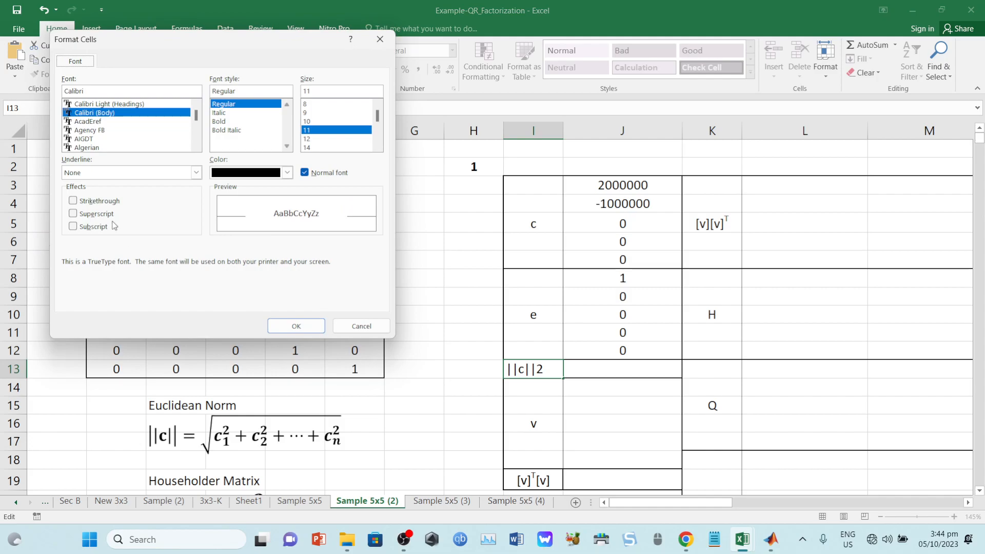
left_click(73, 226)
left_click(296, 326)
left_click(395, 391)
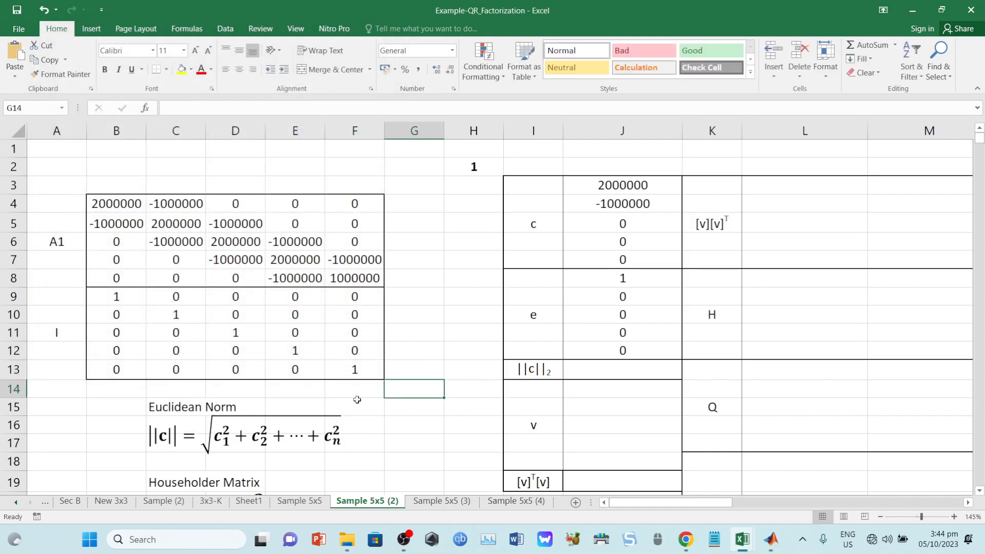
- Add a subscript 2 to ||c|| on the equation's left-hand side under the Euclidean Norm heading
left_click(181, 432)
key("Left")
type("_2")
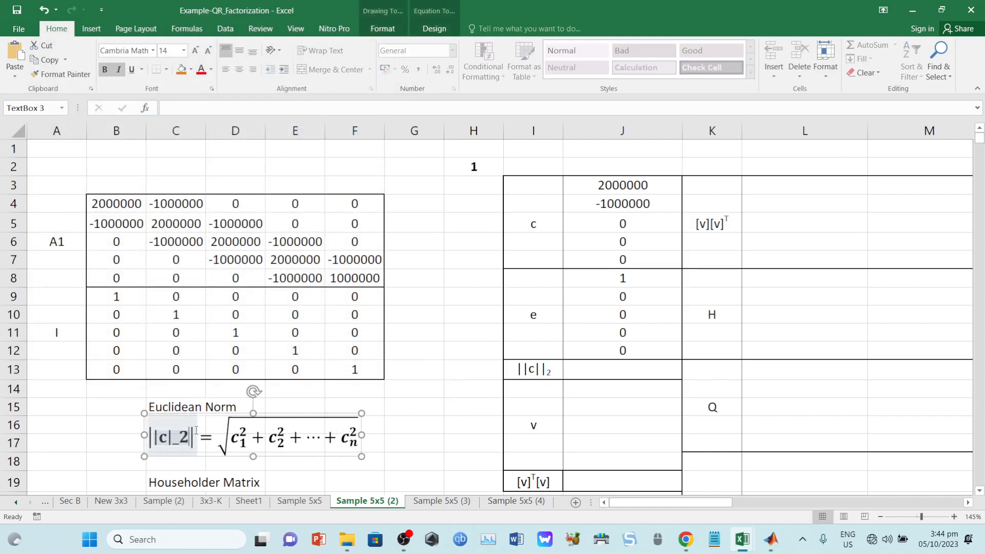
key("ctrl+z")
key("ctrl+y")
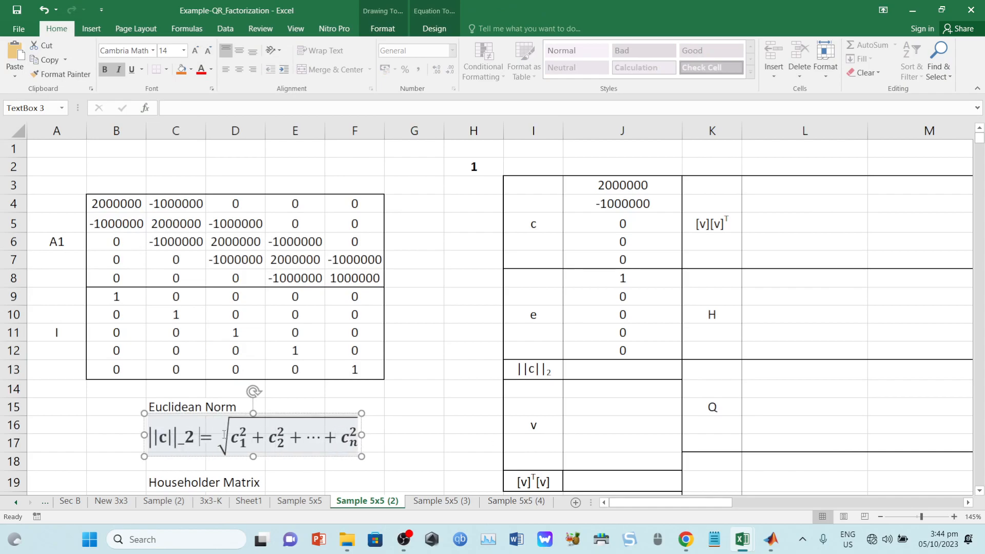
- Calculate the Euclidean norm of c in J13 with the array formula =SQRT(SUMSQ(J3:J7))
left_click(666, 375)
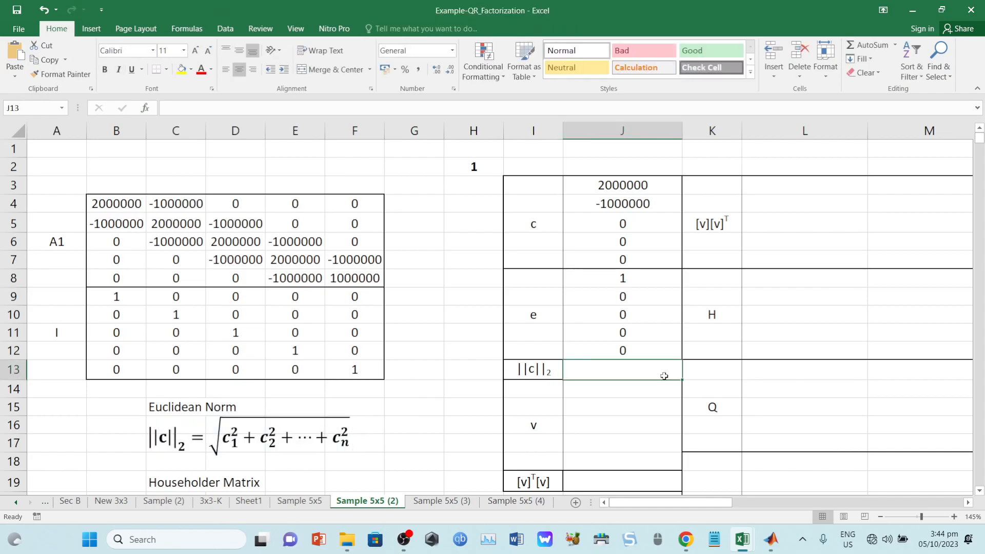
type("=sqrt(sw")
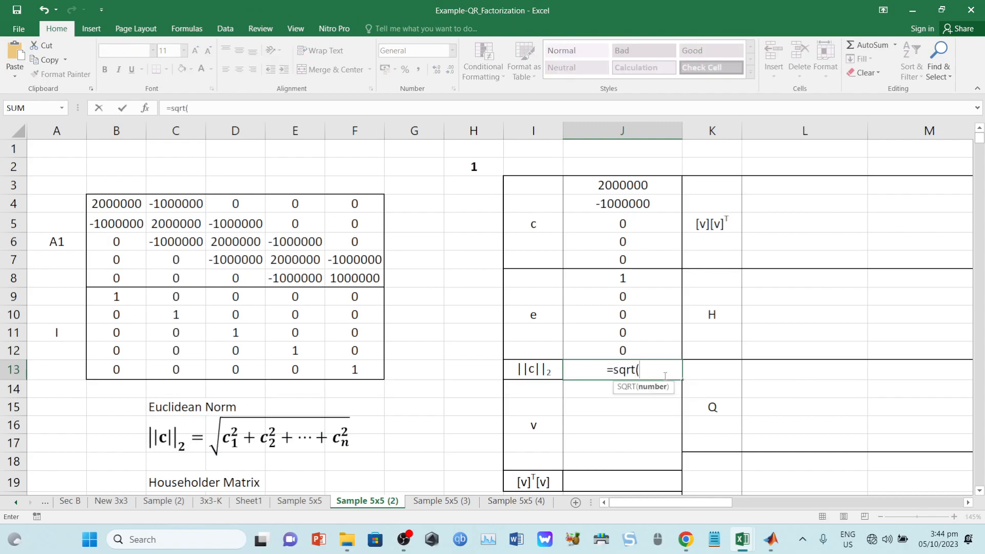
key("BackSpace")
type("u")
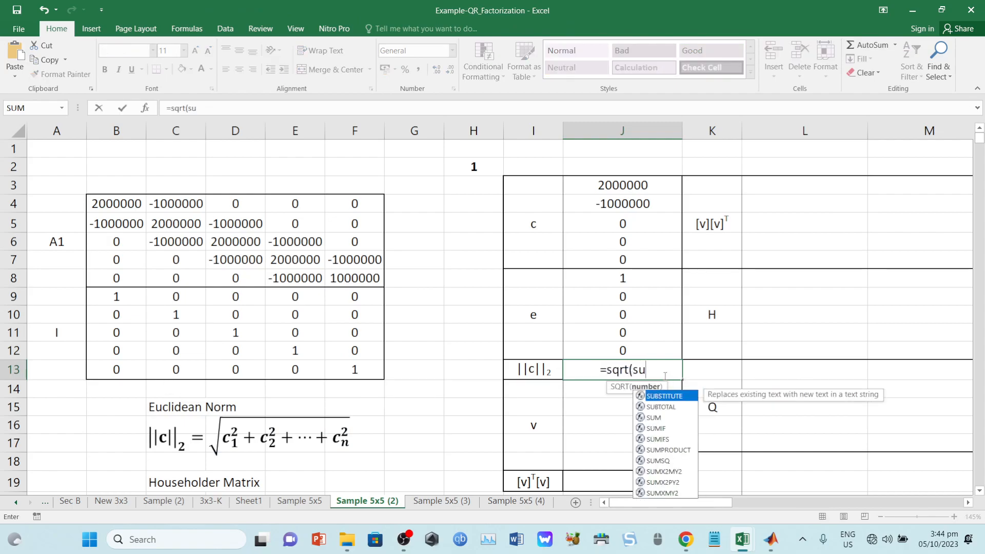
type("msq")
key("Tab")
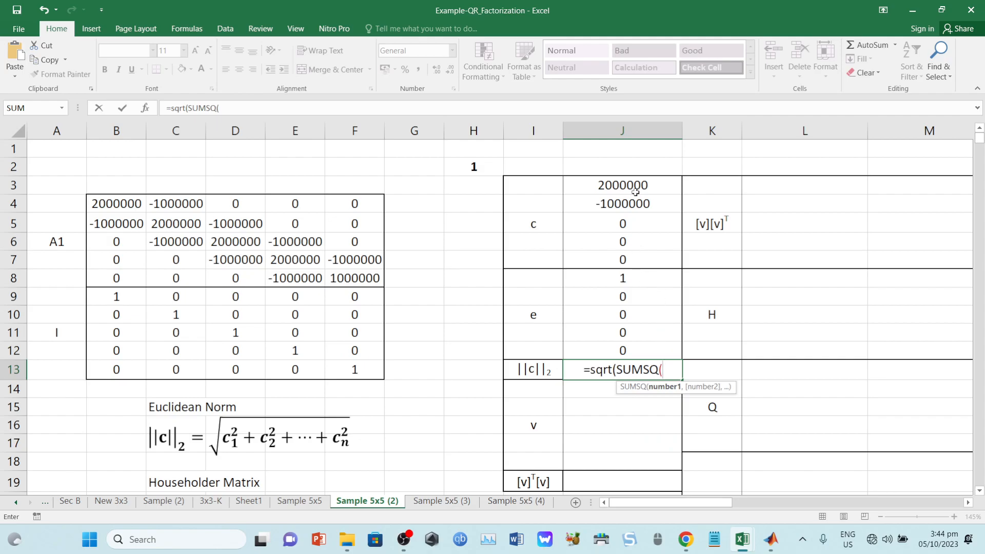
left_click_drag(634, 186, 625, 257)
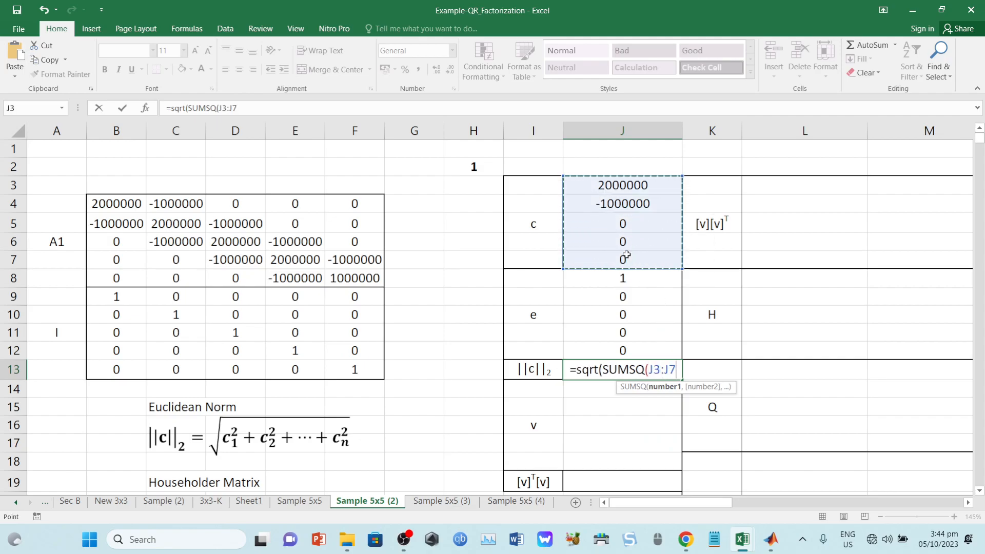
type(")")
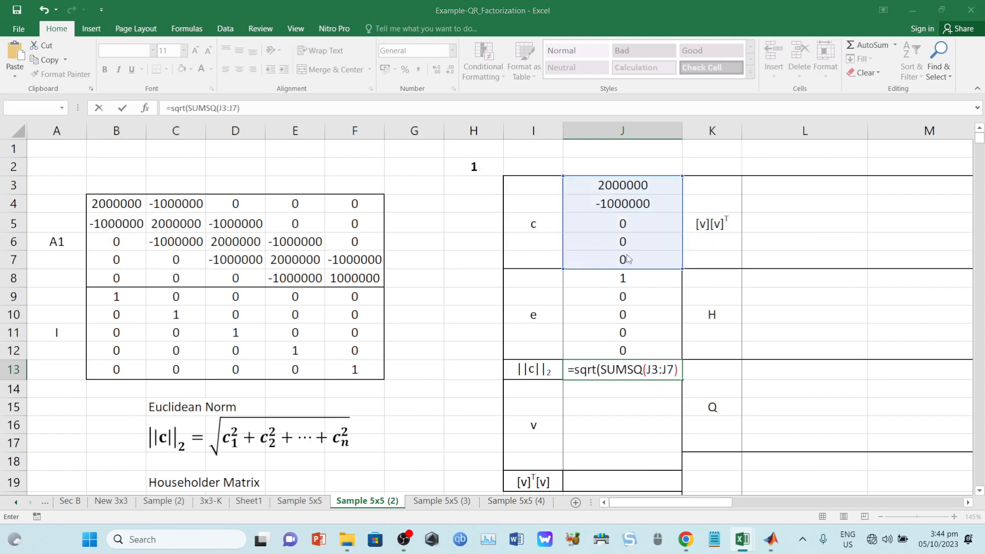
key("Return")
key("Return")
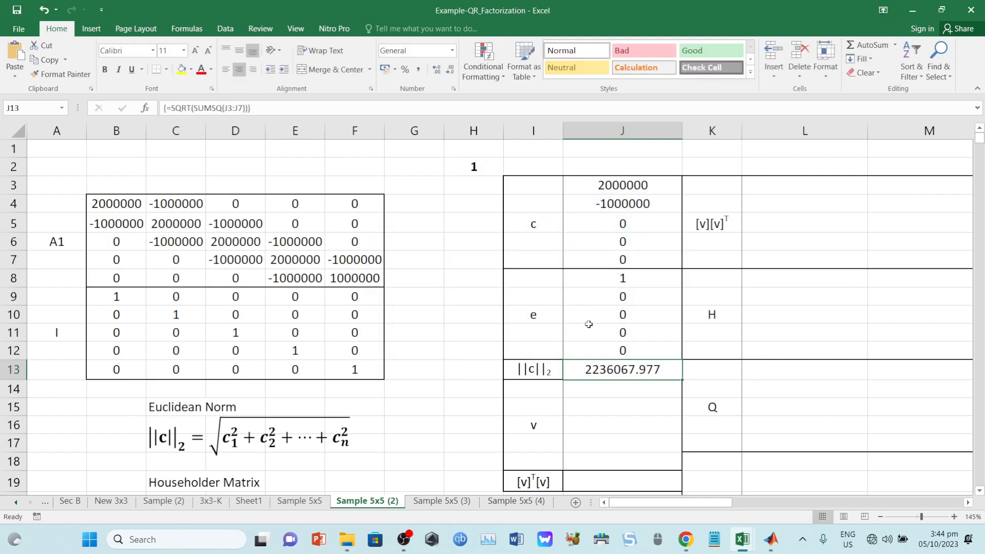
- Calculate vector v in J14:J18 with the array formula =J3:J7+J13*J8:J12
scroll(588, 324, "down", 1)
left_click_drag(588, 328, 605, 408)
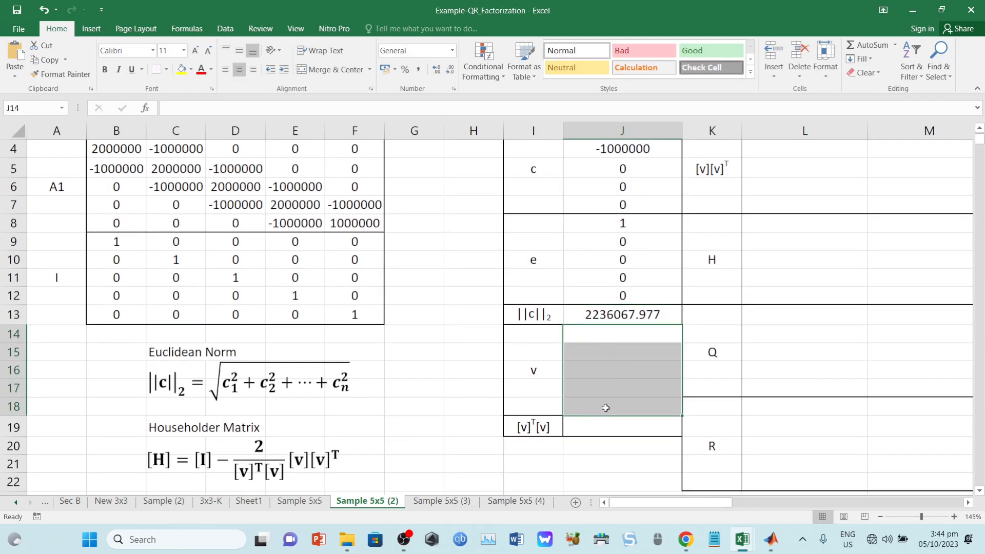
scroll(308, 408, "down", 3)
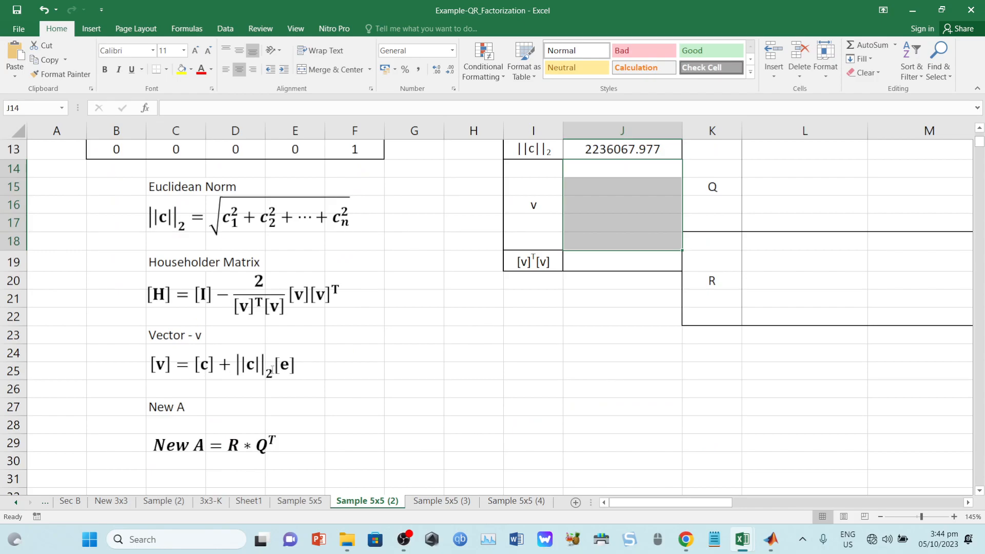
scroll(499, 343, "up", 4)
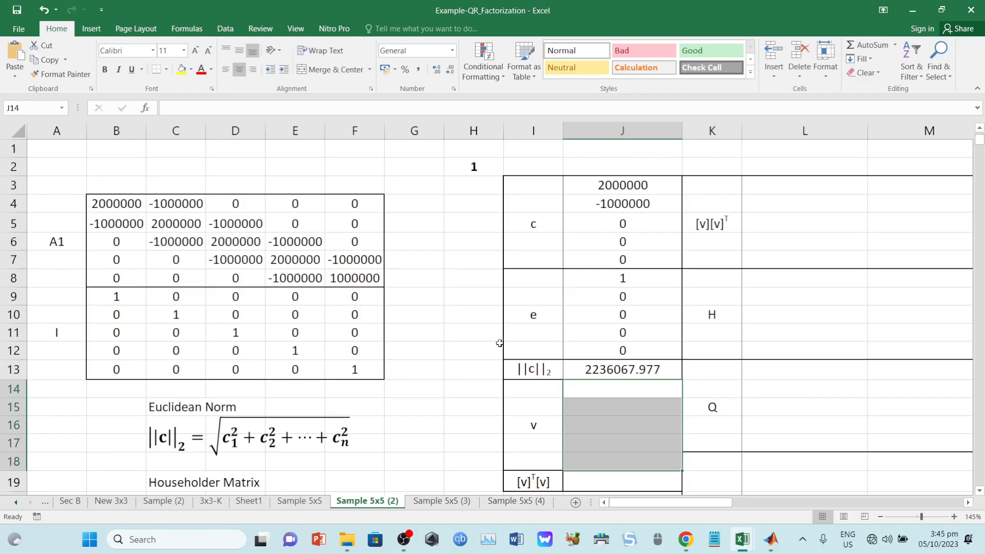
type("=")
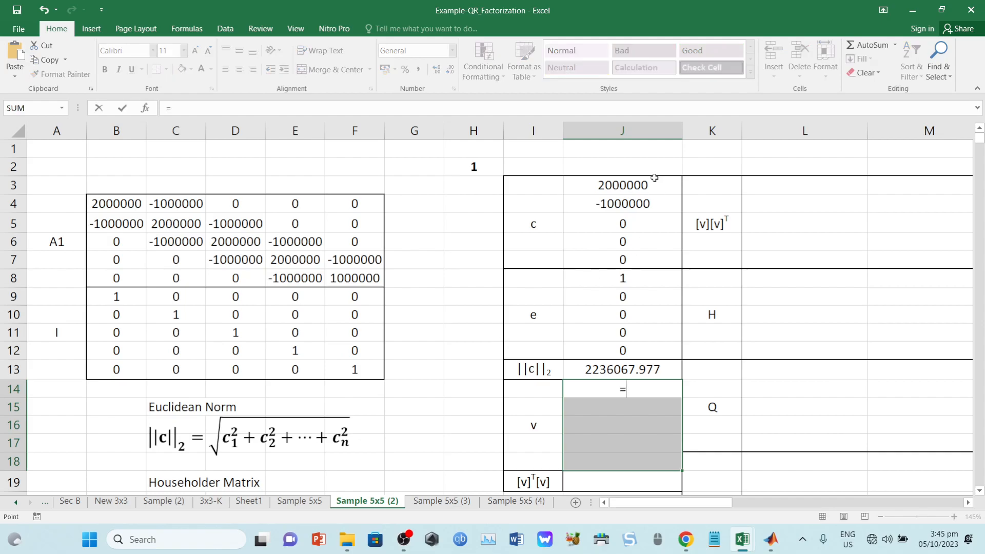
left_click_drag(654, 177, 647, 257)
type("+")
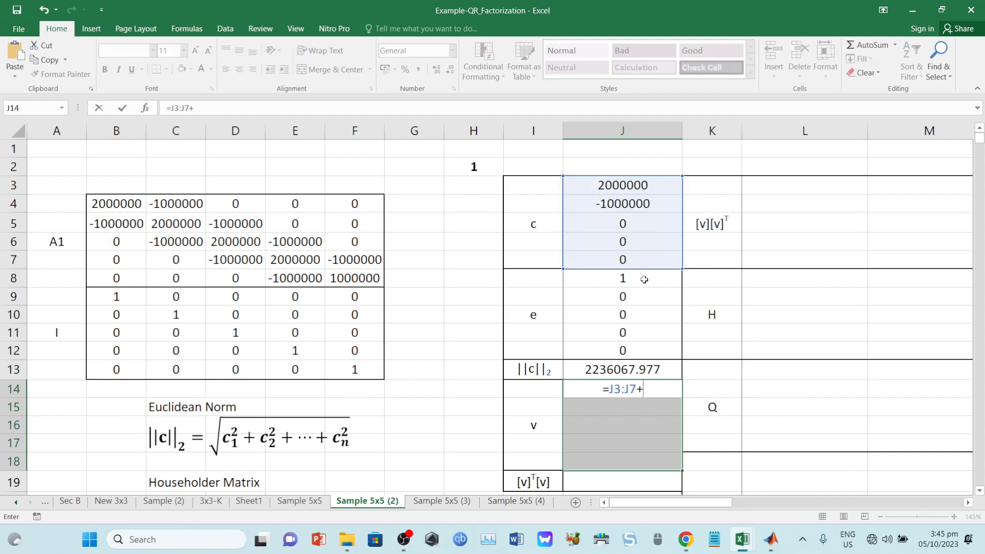
left_click(632, 362)
type("*")
left_click_drag(647, 279, 645, 353)
key("ctrl+shift+Return")
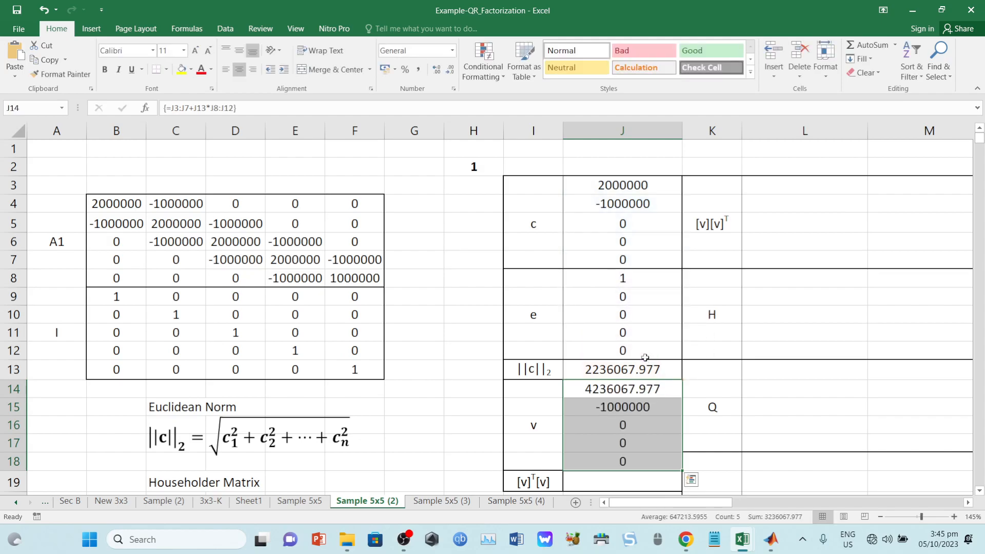
- Calculate [v]ᵀ[v] in J19 with the array formula =MMULT(TRANSPOSE(J14:J18),J14:J18), and autofit the width of column J
scroll(645, 357, "down", 1)
left_click(629, 426)
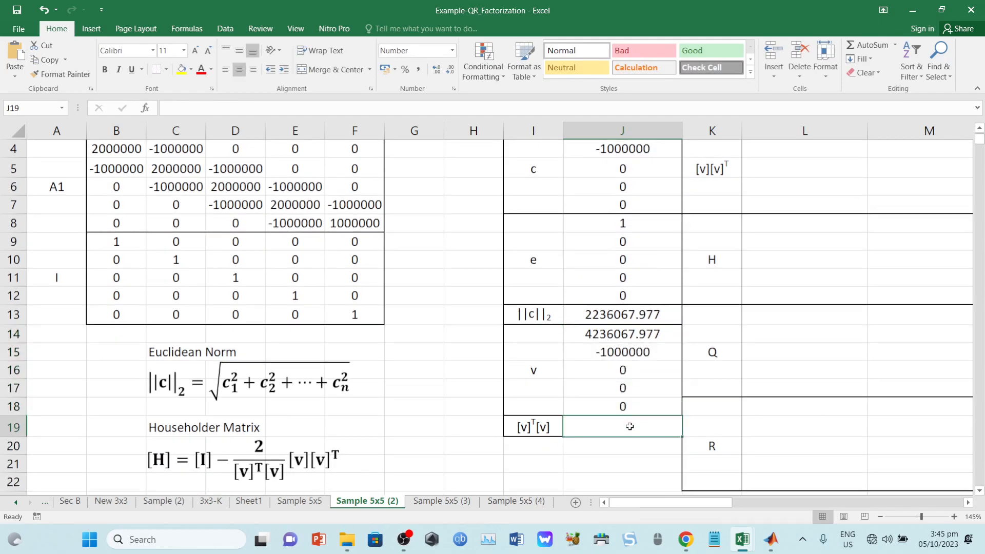
type("=mmul")
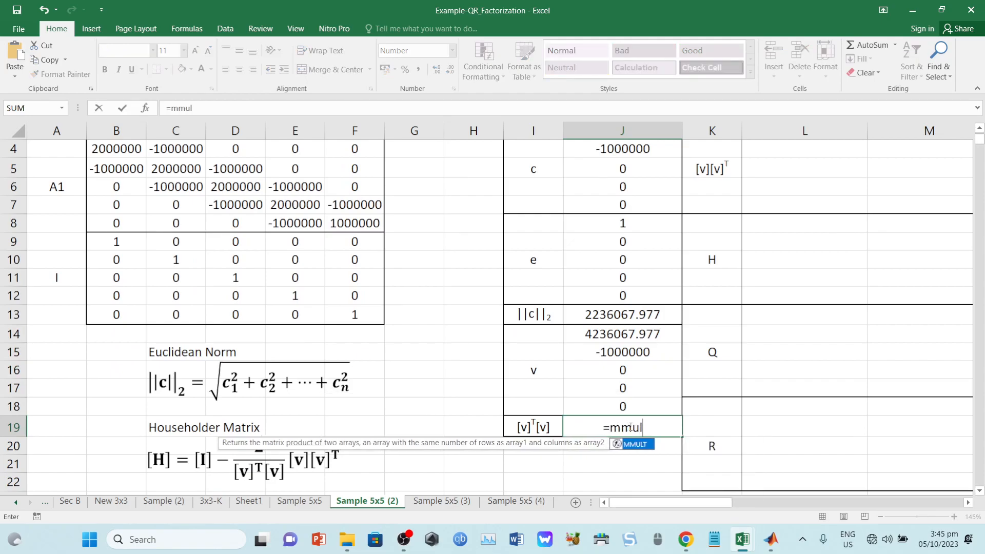
key("Tab")
type("tr")
key("Tab")
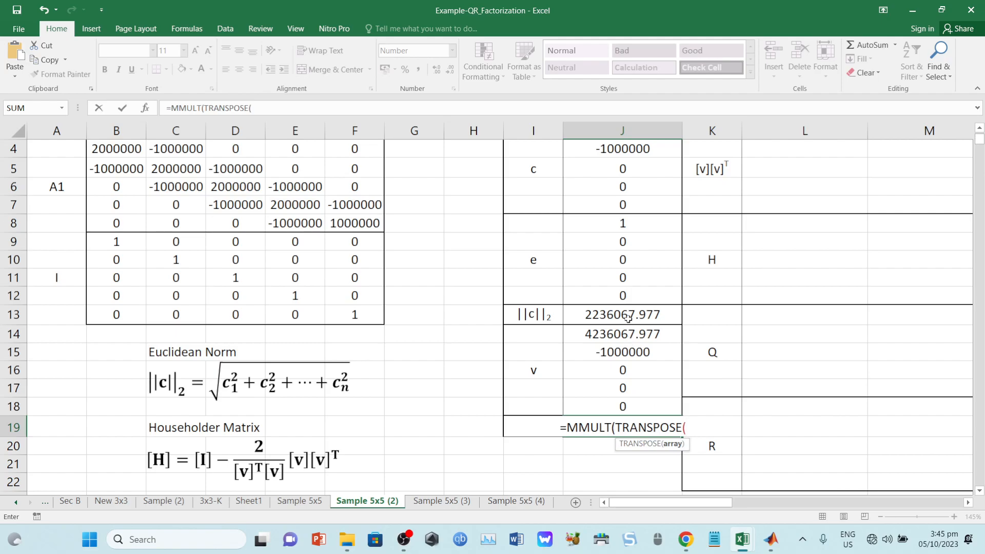
left_click_drag(626, 333, 623, 406)
type(",")
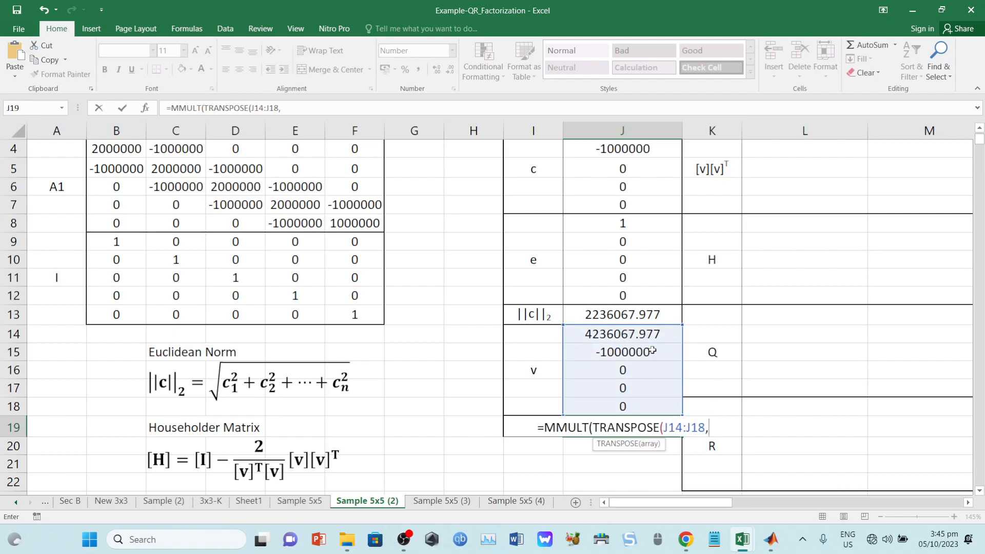
key("BackSpace")
type("),")
left_click_drag(649, 334, 651, 408)
type(")")
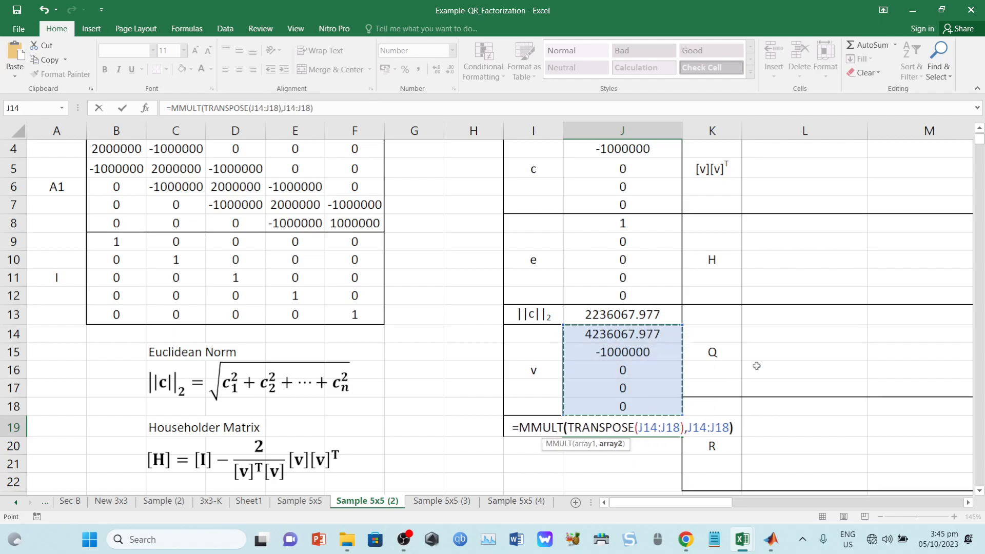
key("ctrl+shift+Return")
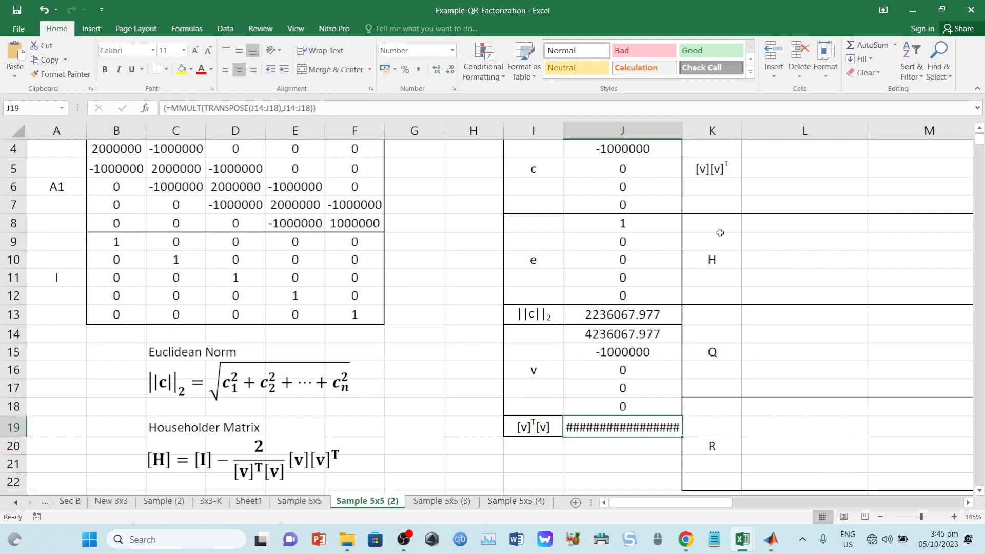
double_click(682, 136)
scroll(822, 336, "down", 2)
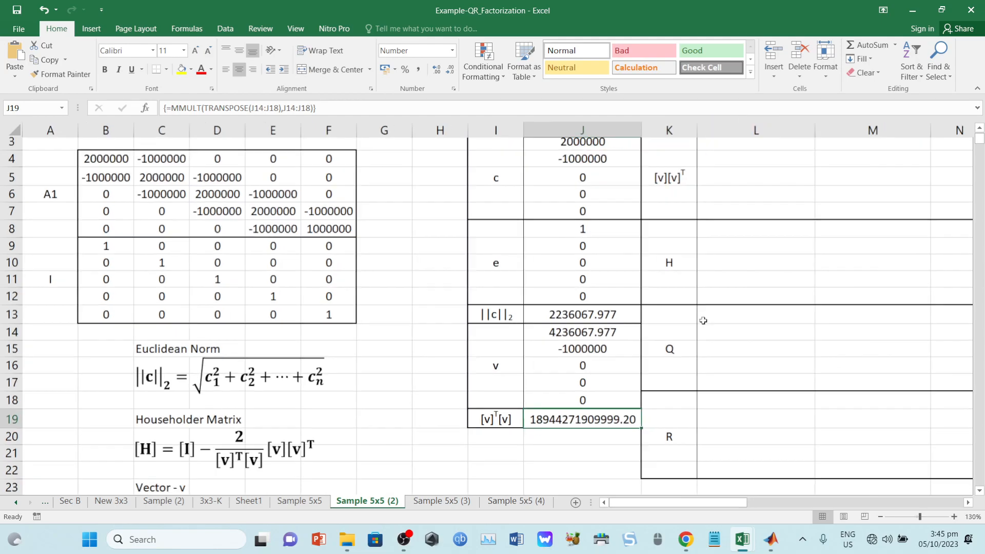
- Calculate [v][v]ᵀ in L3:P7 with the array formula =MMULT(J14:J18,TRANSPOSE(J14:J18))
left_click_drag(636, 179, 894, 226)
type("=MMULT(")
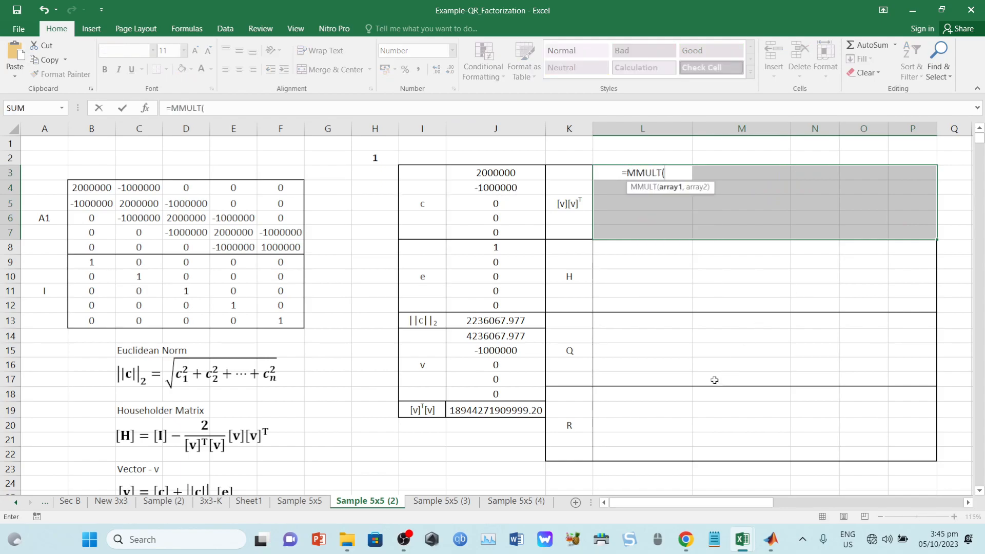
left_click_drag(533, 340, 531, 391)
type(",tra")
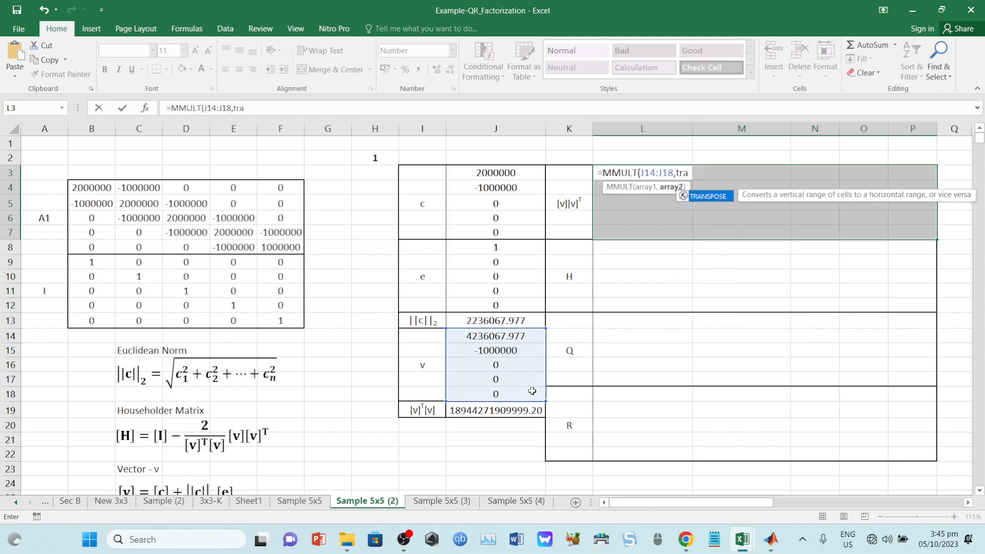
key("Tab")
left_click_drag(505, 338, 504, 390)
type("))")
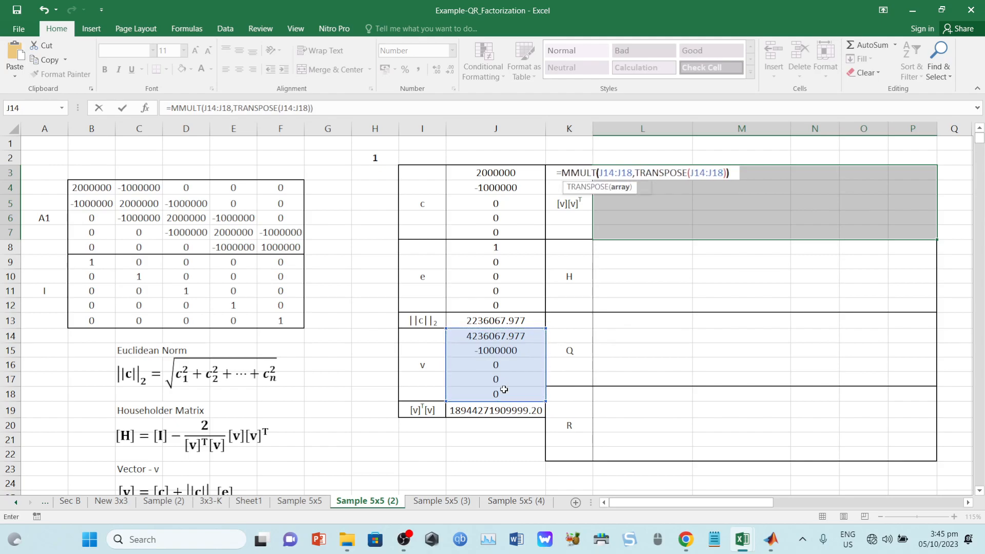
key("ctrl+shift+Return")
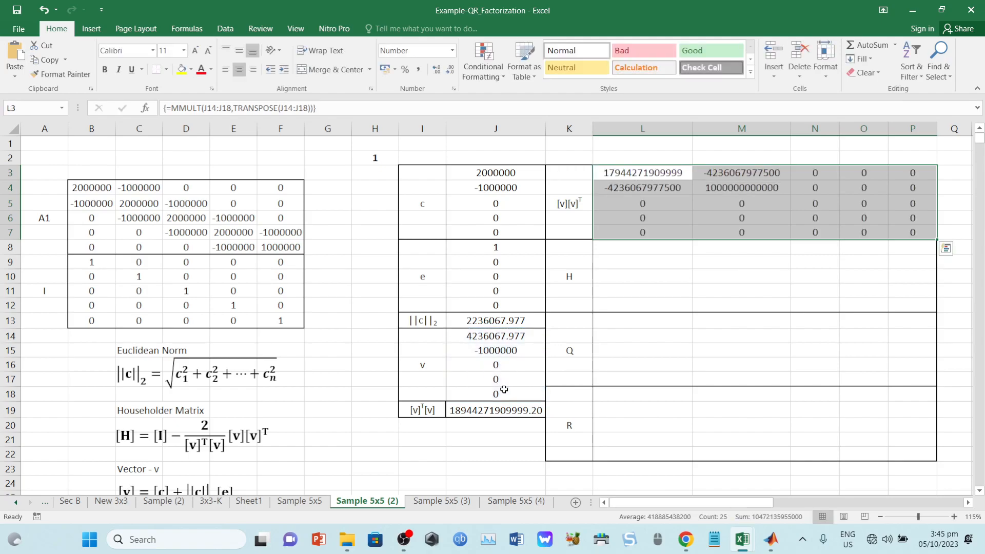
- Calculate the Householder matrix H in L8:P12 with the array formula =$B$9:$F$13-(2/J19)*L3:P7
left_click(660, 320)
left_click_drag(650, 250, 912, 306)
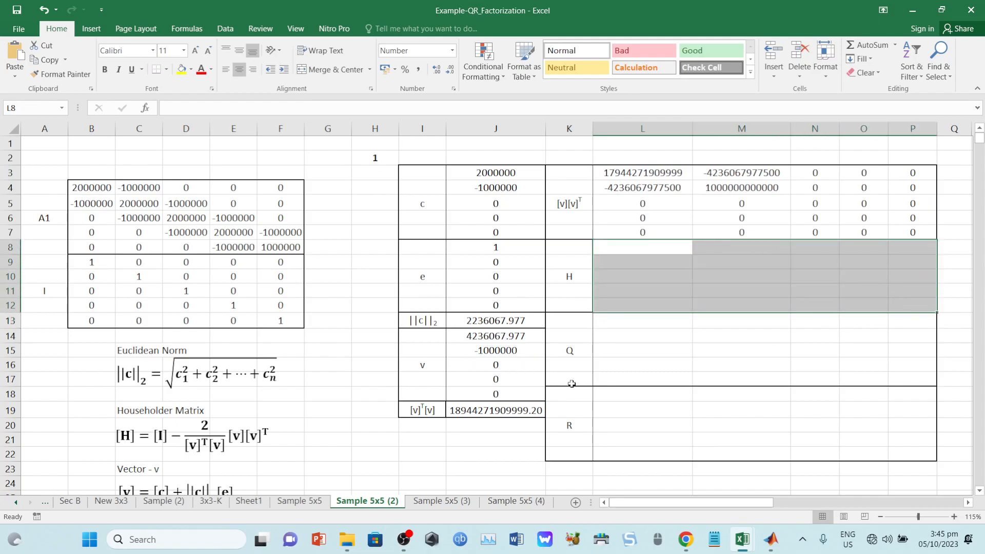
type("=")
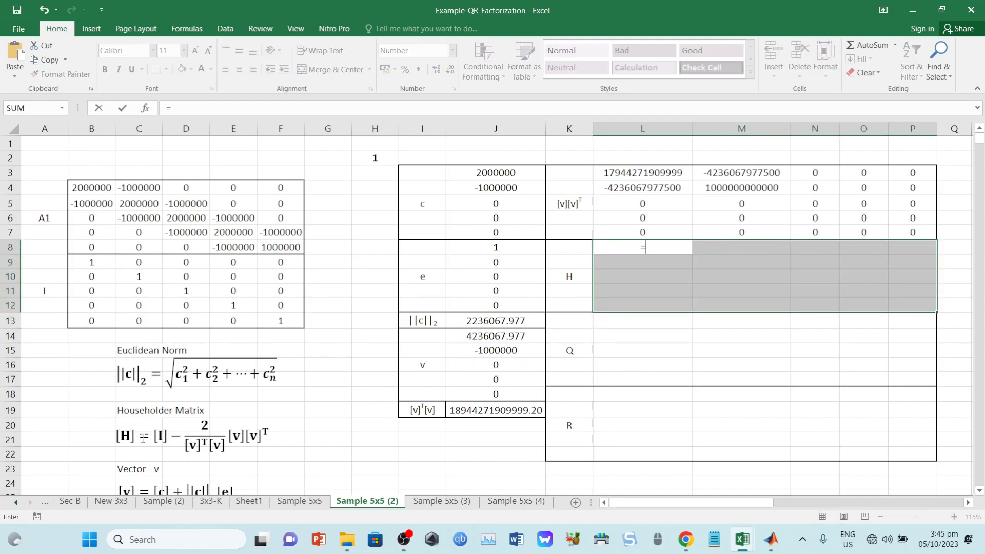
left_click_drag(102, 257, 278, 322)
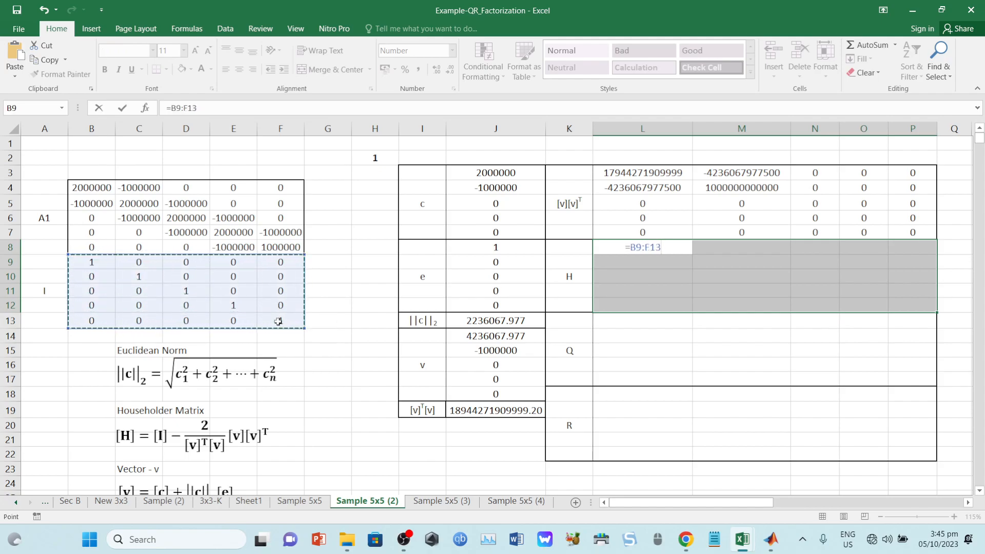
key("F4")
type("-(2/")
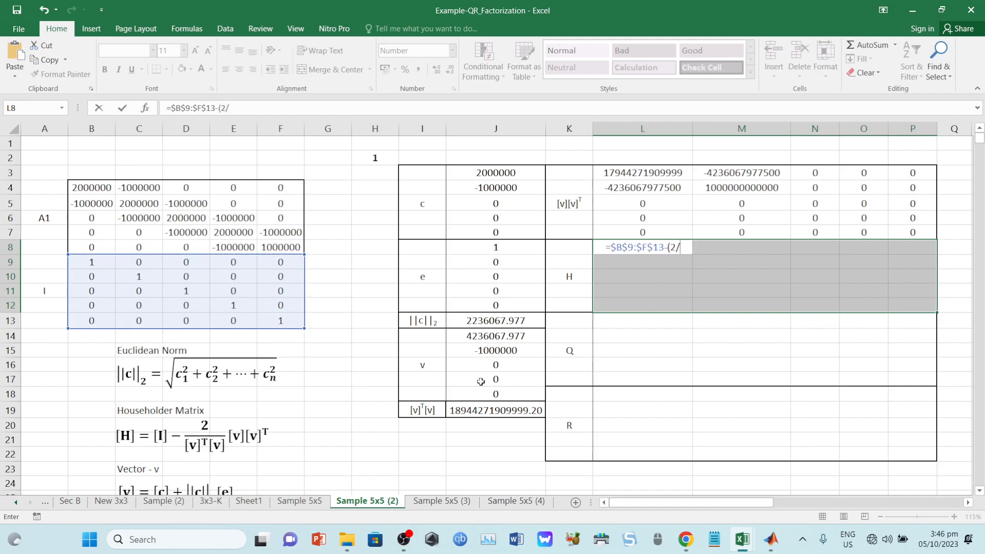
left_click(490, 408)
type(")*")
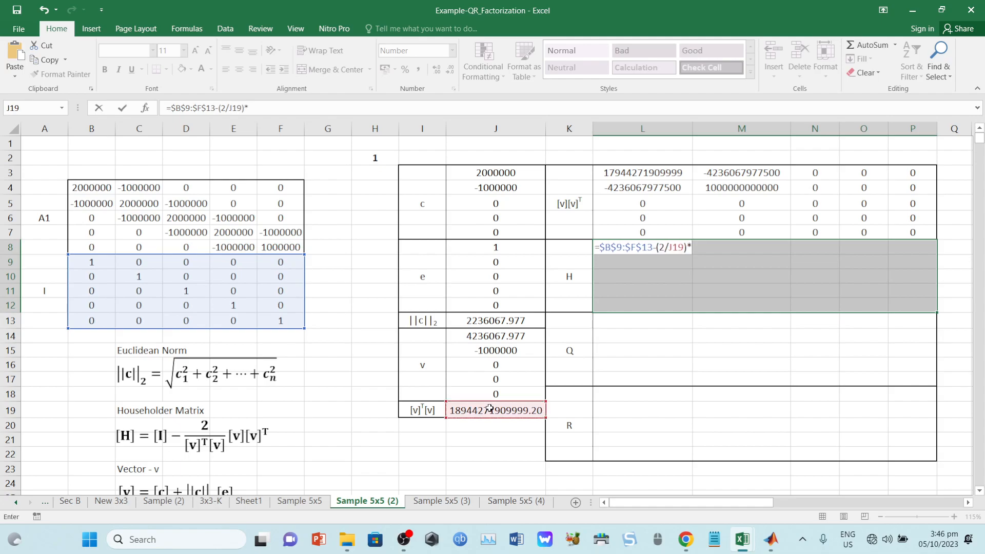
left_click_drag(634, 169, 900, 226)
type(")")
key("ctrl+shift+Return")
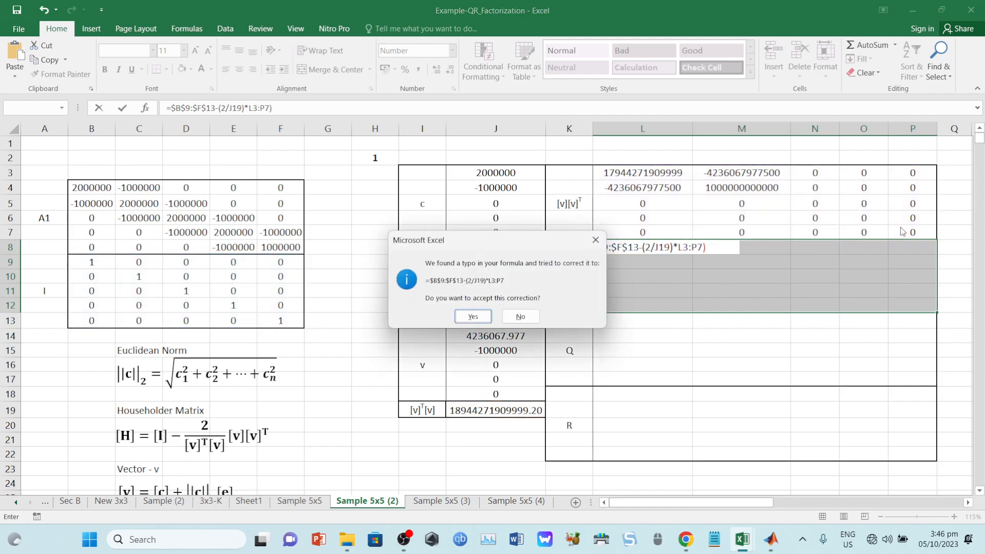
key("Return")
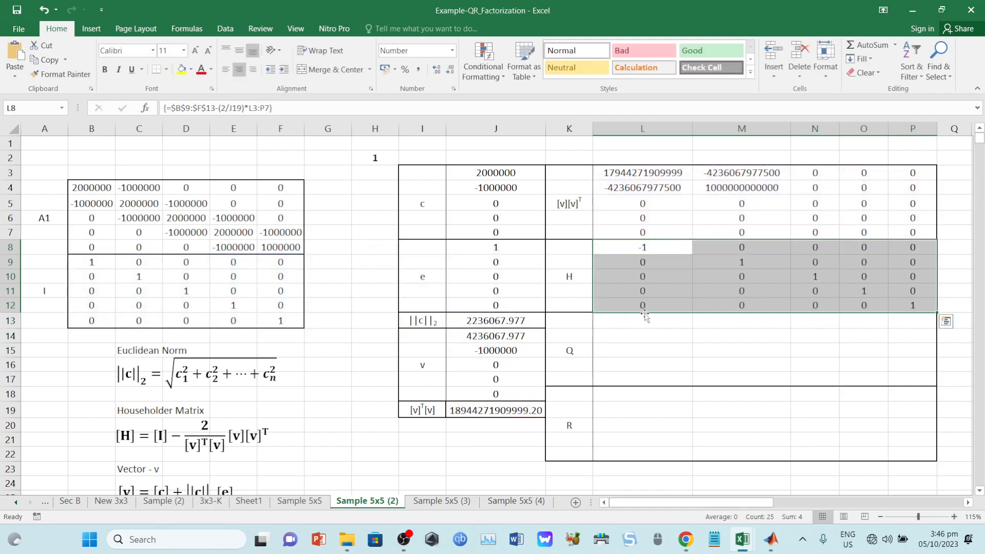
- Format the H matrix values in L8:P12 to five decimal places
left_click(435, 69)
left_click(436, 70)
left_click(435, 69)
left_click(436, 69)
left_click(436, 69)
left_click(436, 69)
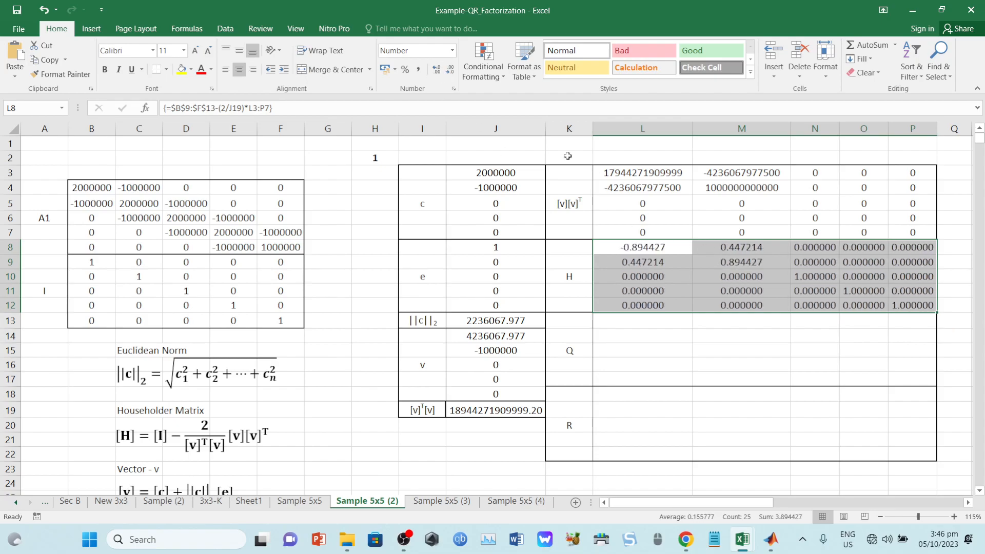
left_click(449, 70)
- Fill the Q matrix in L13:P17 with the array formula =L8:P12
left_click_drag(647, 321, 892, 374)
type("=")
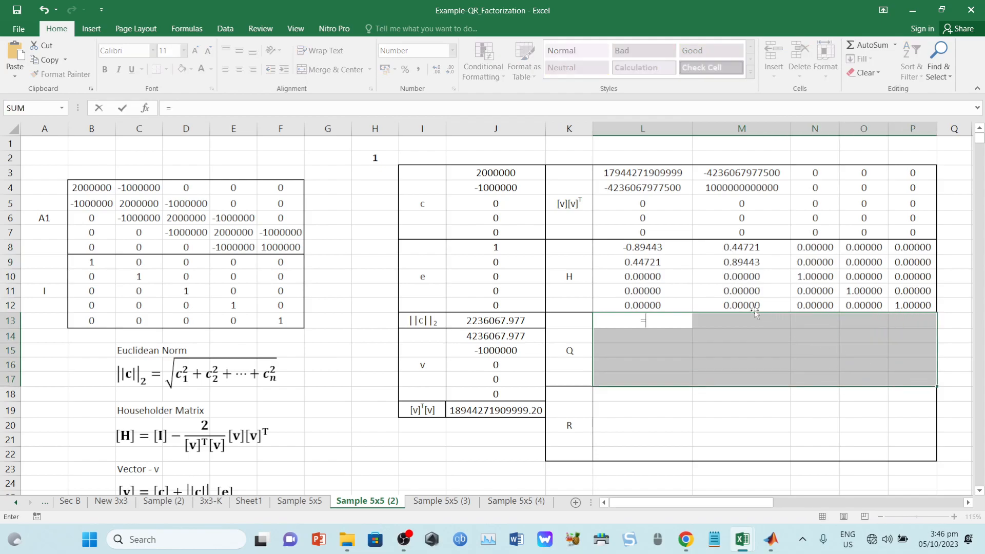
left_click_drag(664, 250, 900, 304)
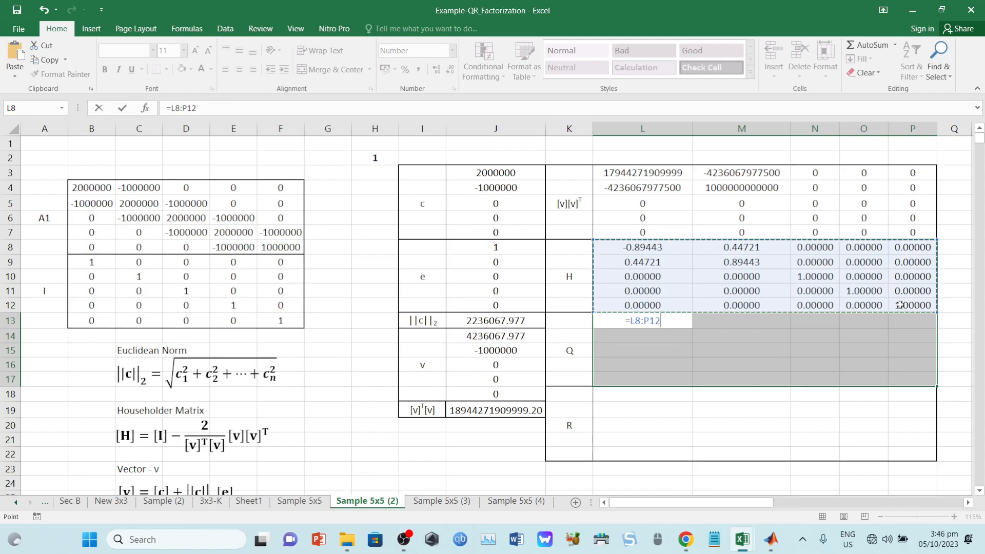
key("ctrl+shift+Return")
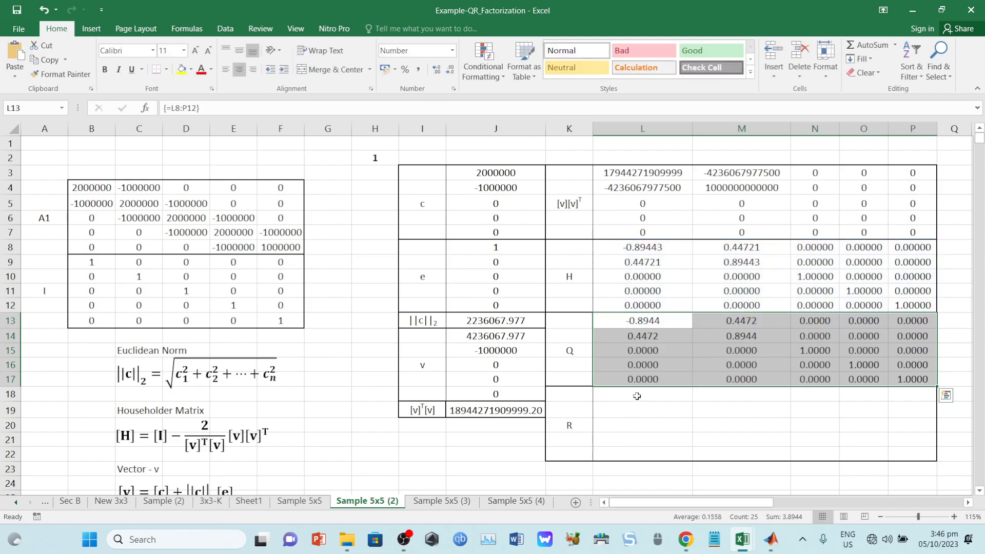
- Check which ranges the R matrix formula in I13 of the Sec B sheet refers to
left_click(70, 500)
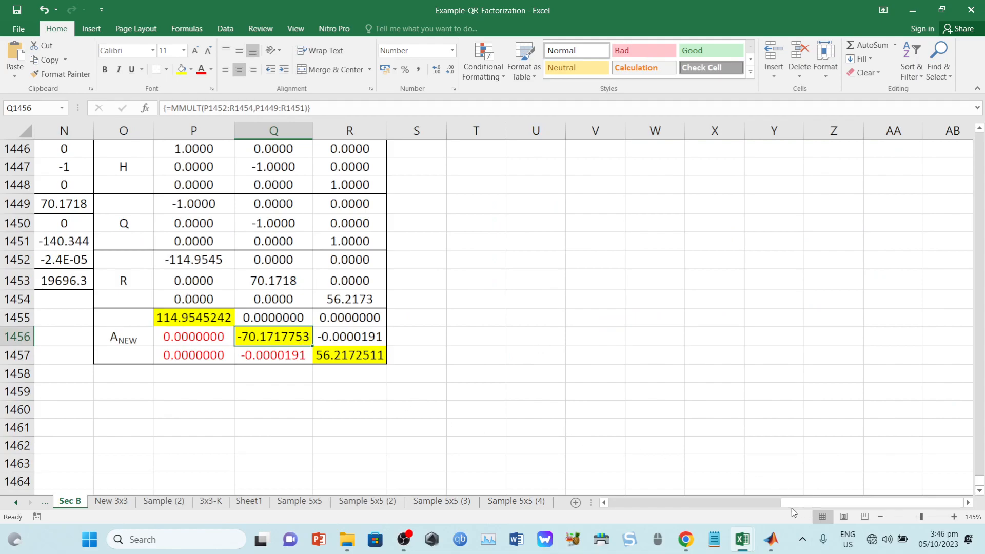
left_click_drag(792, 505, 620, 505)
left_click_drag(979, 482, 978, 134)
left_click(557, 373)
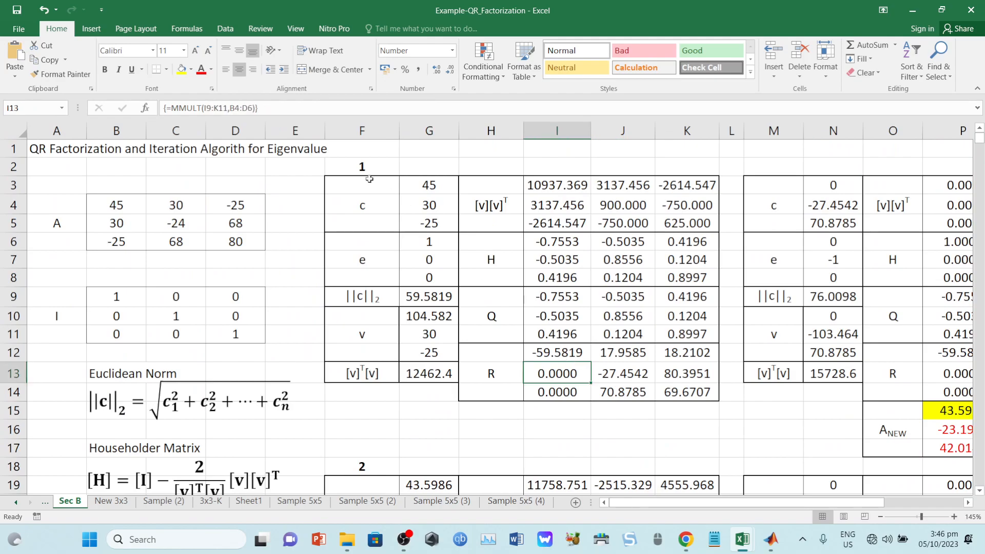
left_click(309, 107)
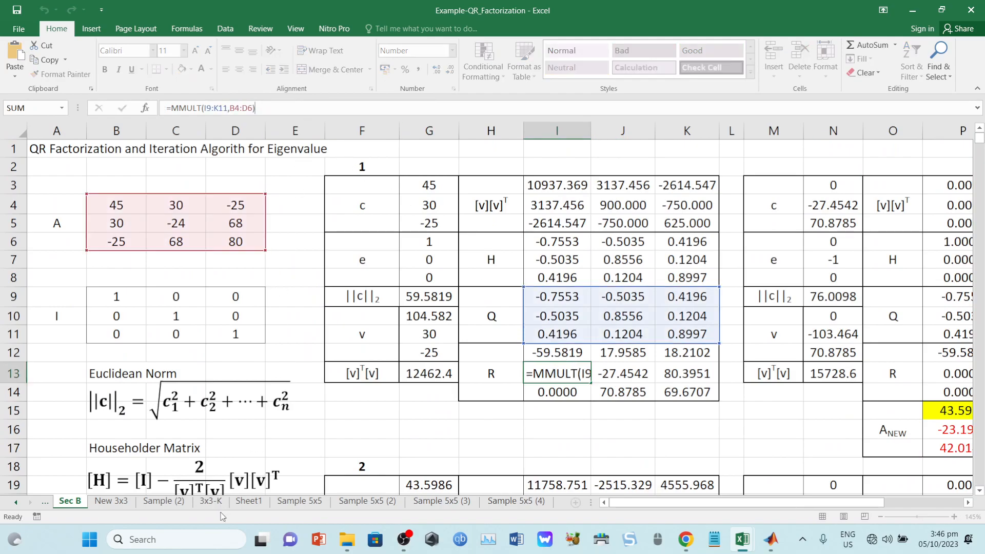
key("Escape")
- Return to the Sample 5x5 (2) sheet and move it in front of the Sec B sheet
left_click(366, 501)
left_click_drag(280, 498, 103, 502)
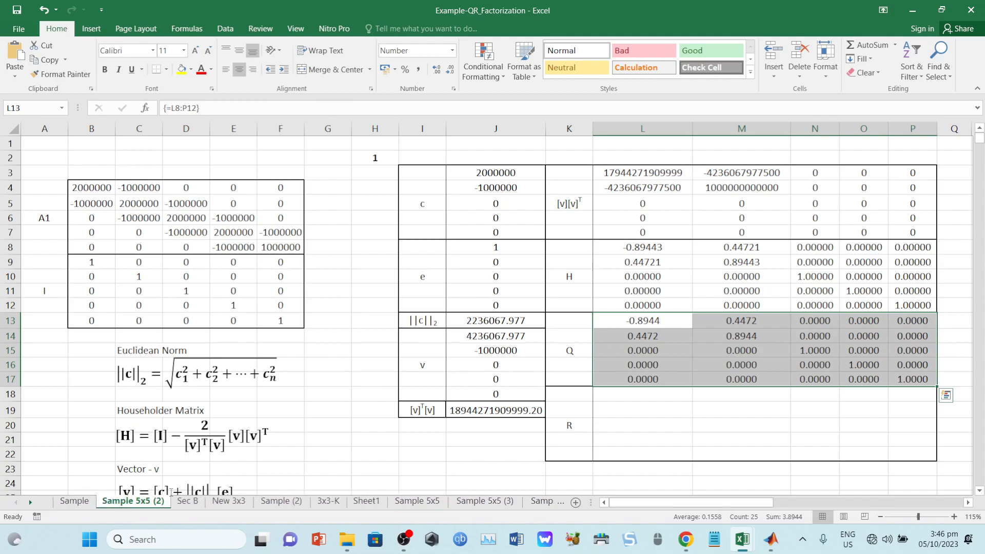
- Calculate the R matrix in L18:P22 with the array formula =MMULT(L13:P17,B4:F8)
left_click_drag(641, 394, 903, 454)
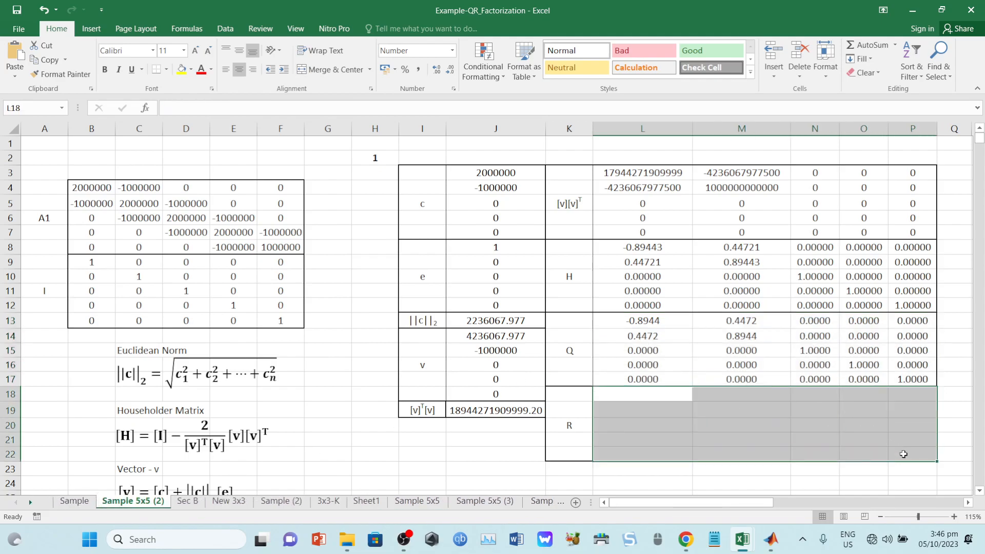
type("=mmult")
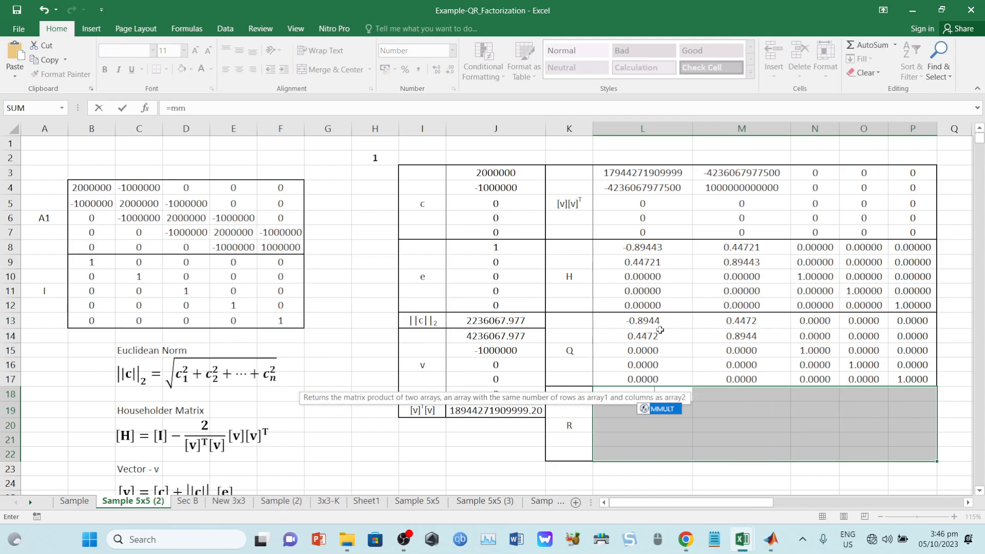
key("Tab")
left_click_drag(657, 324, 918, 379)
type(",")
left_click_drag(101, 185, 276, 244)
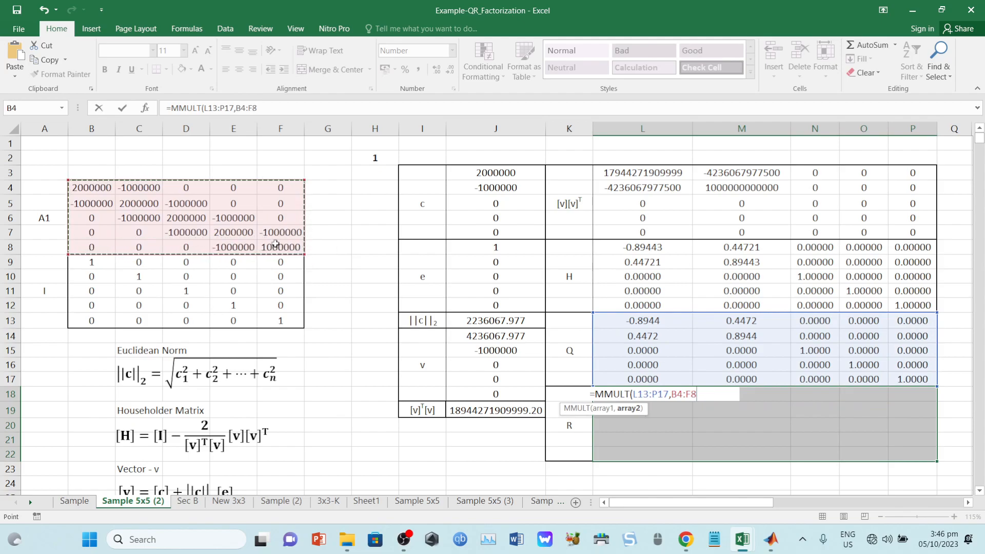
type(")")
key("ctrl+shift+Return")
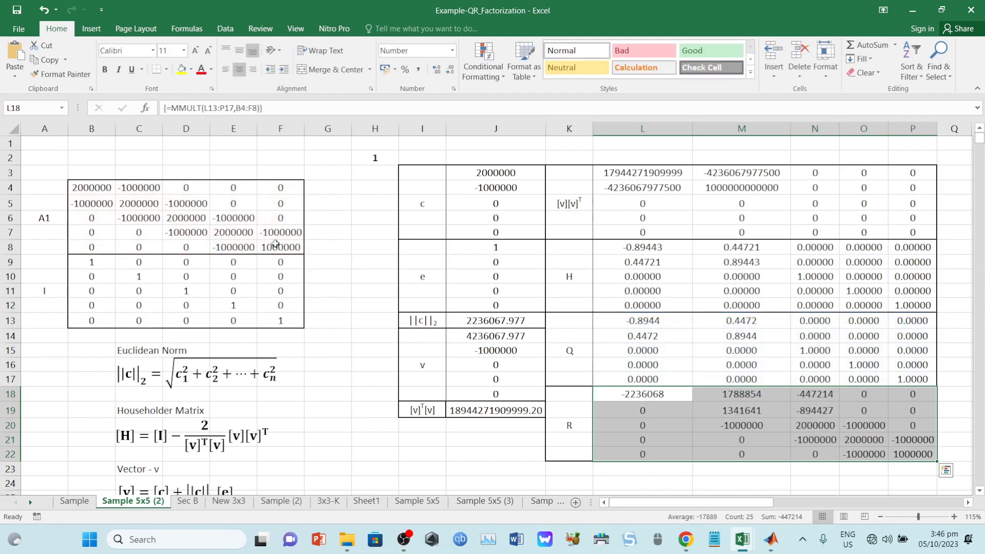
- Copy the calculation block I3:P22 to R3, and narrow column Q as a gap between the two blocks
left_click_drag(747, 502, 772, 502)
left_click(835, 438)
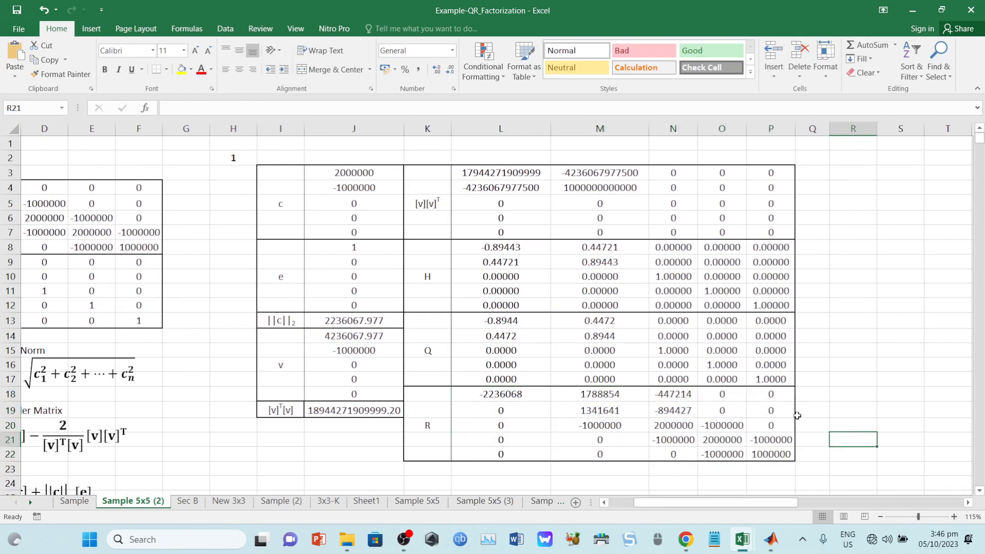
left_click_drag(282, 173, 763, 448)
key("ctrl+c")
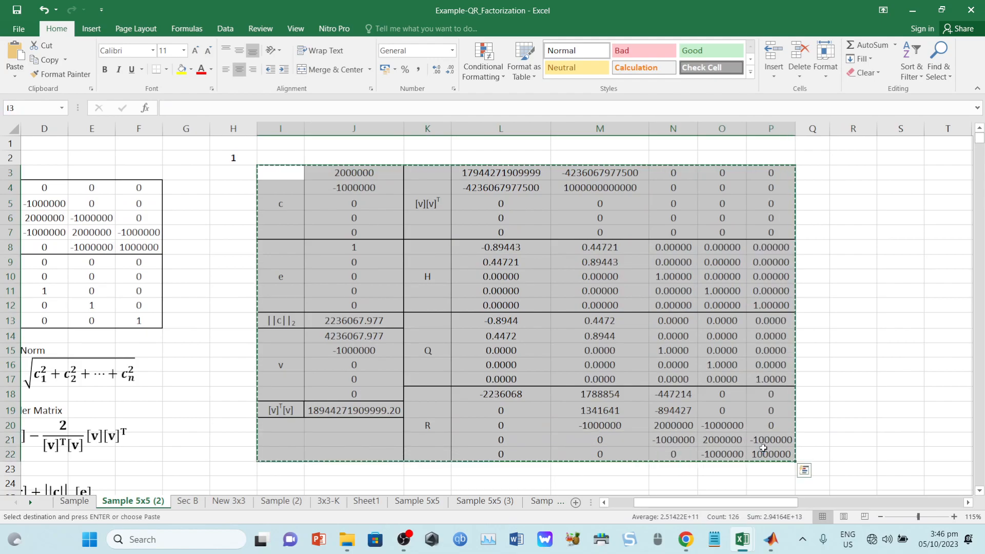
left_click_drag(833, 135, 815, 135)
left_click(845, 174)
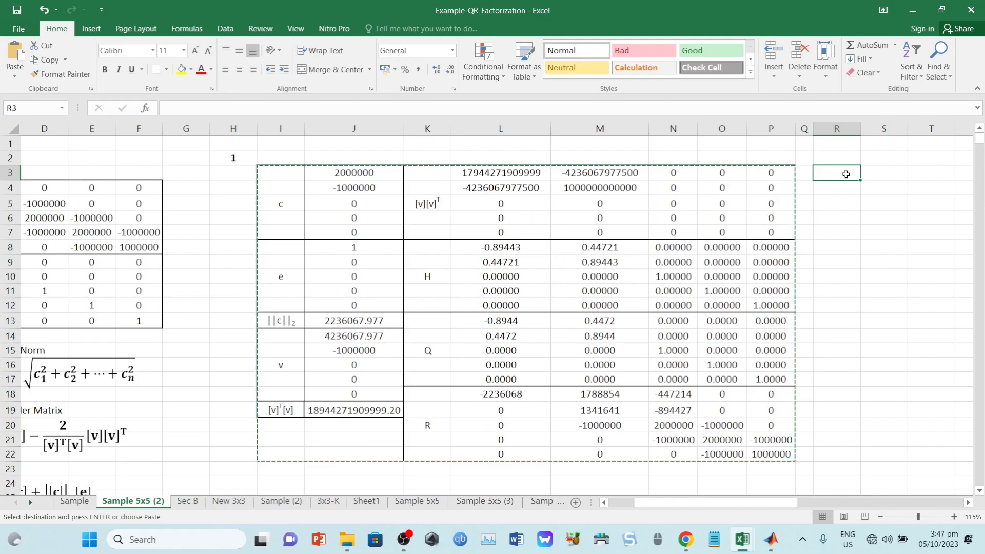
key("ctrl+v")
key("Escape")
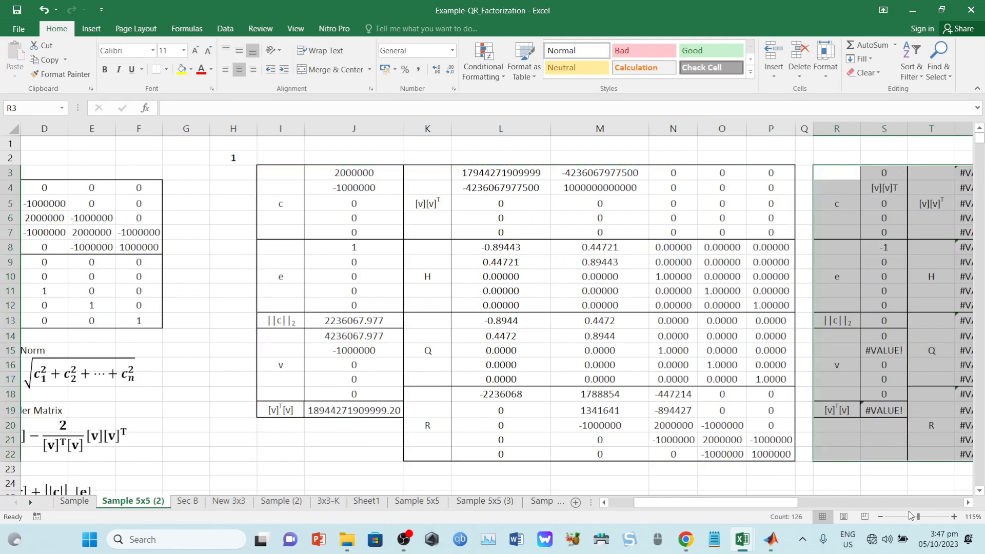
- Clear the copied c vector in S3:S7 and enter 0 in S3
left_click_drag(766, 502, 789, 502)
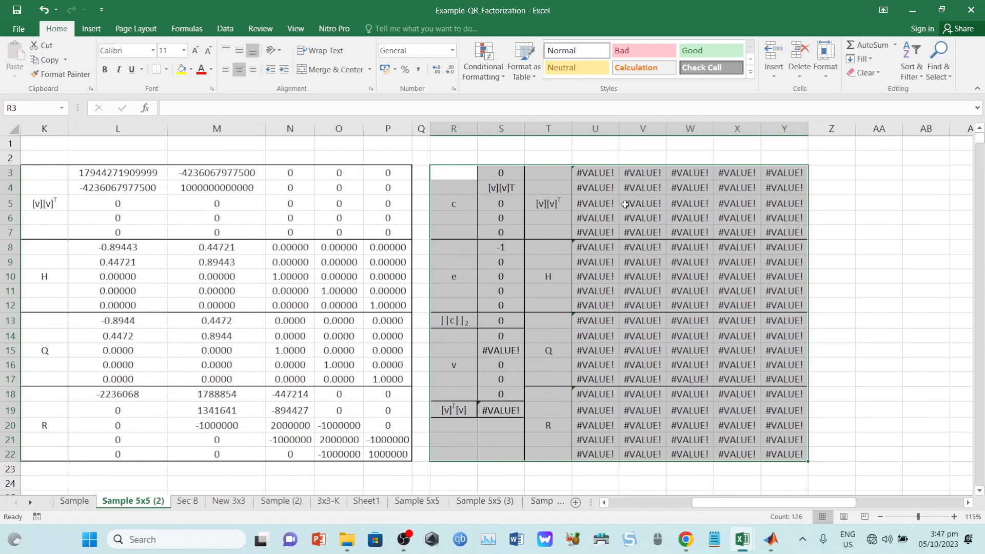
left_click(601, 178)
left_click_drag(496, 173, 500, 232)
key("Delete")
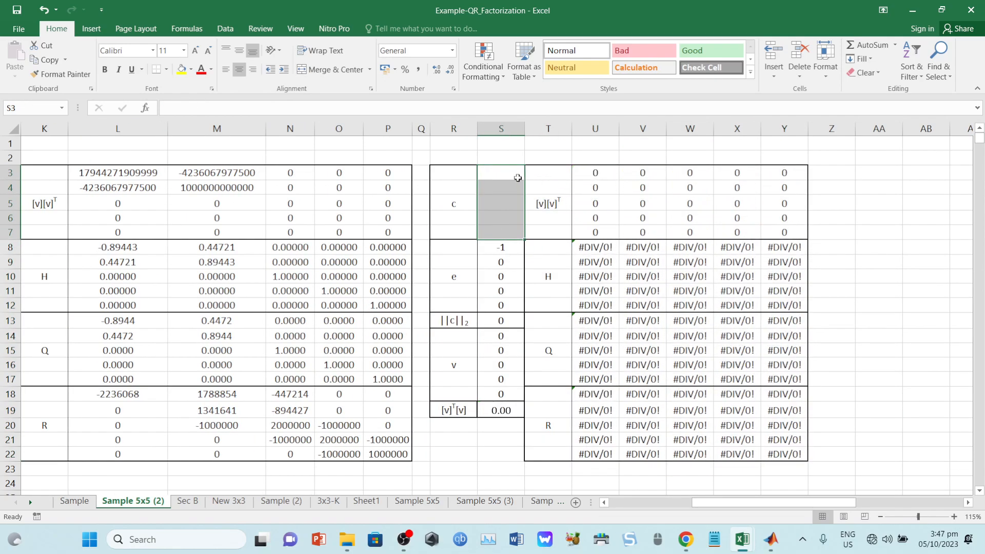
left_click(515, 178)
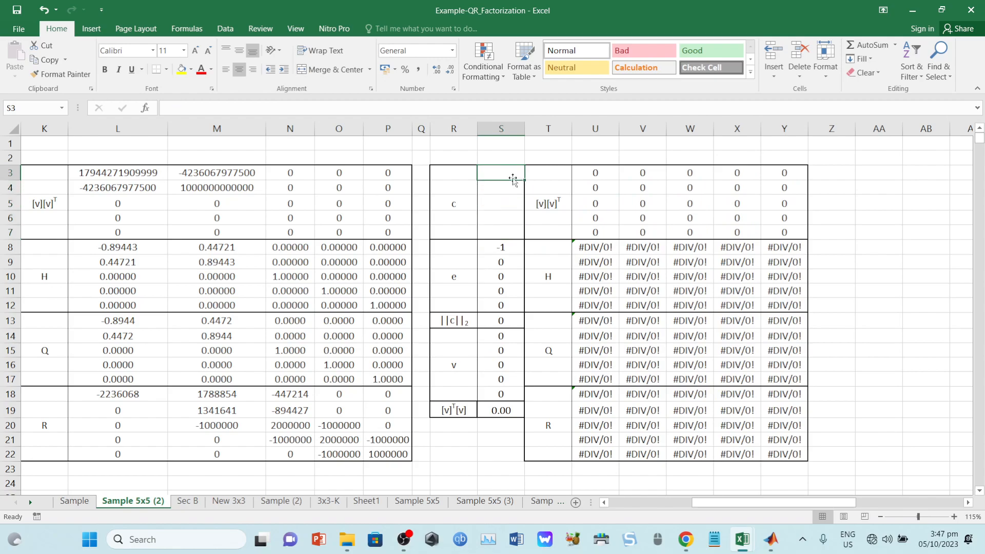
type("0")
key("Return")
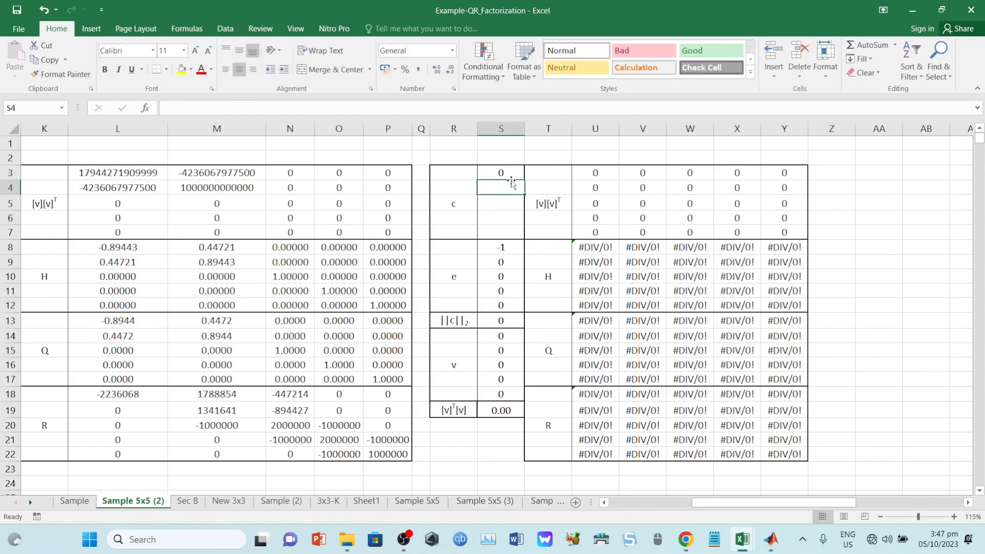
- Fill the rest of vector c in S4:S7 with the array formula =M19:M22
left_click_drag(505, 188, 505, 230)
type("=")
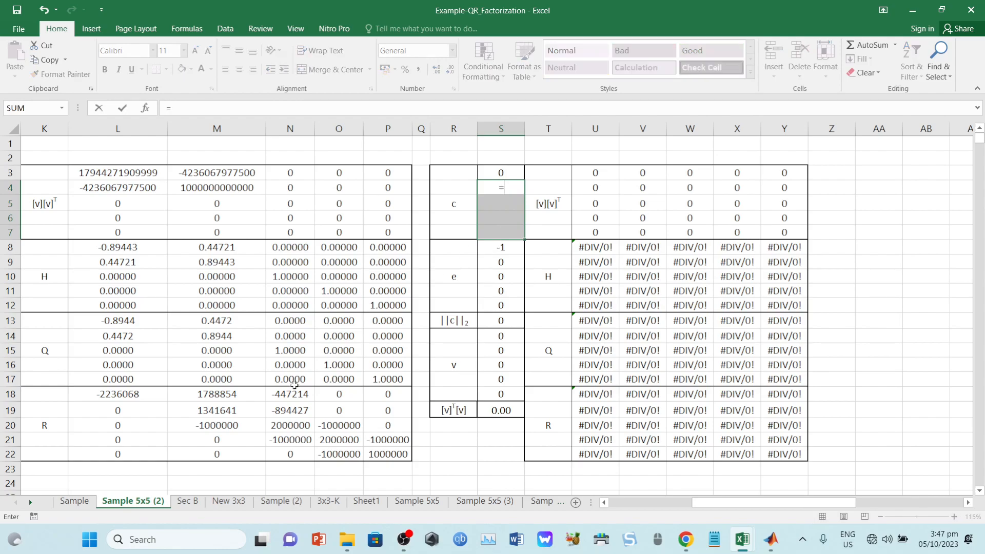
left_click(241, 416)
left_click_drag(239, 452, 238, 453)
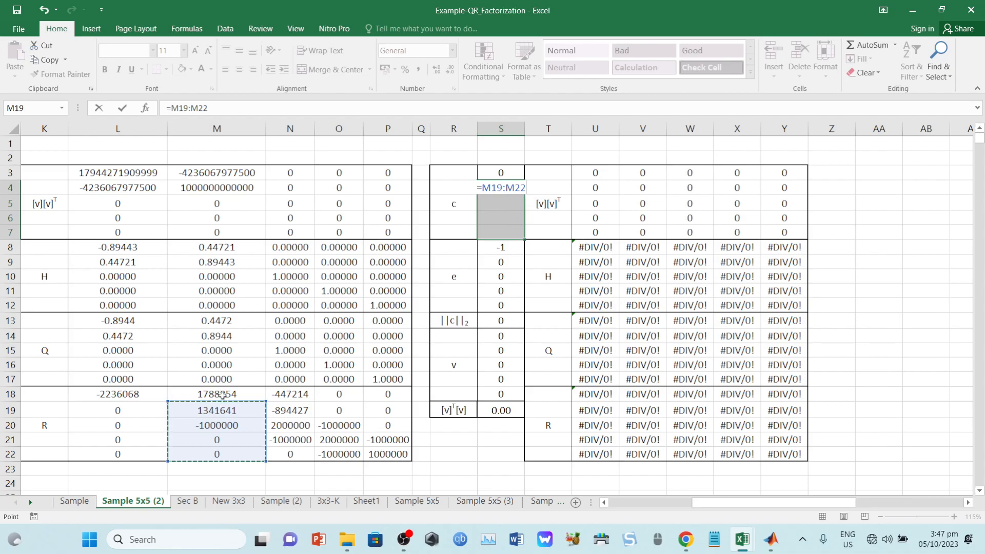
left_click_drag(741, 504, 731, 505)
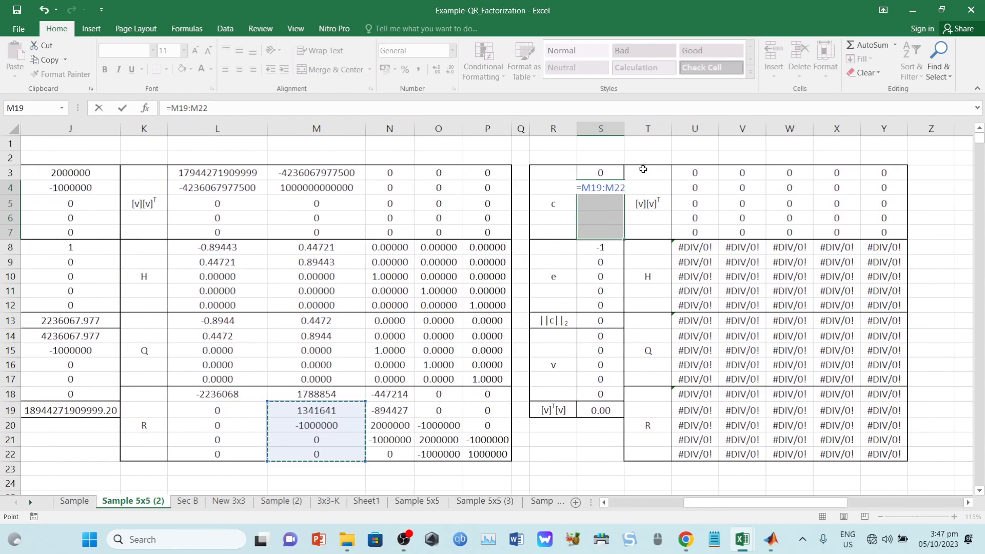
key("ctrl+shift+Return")
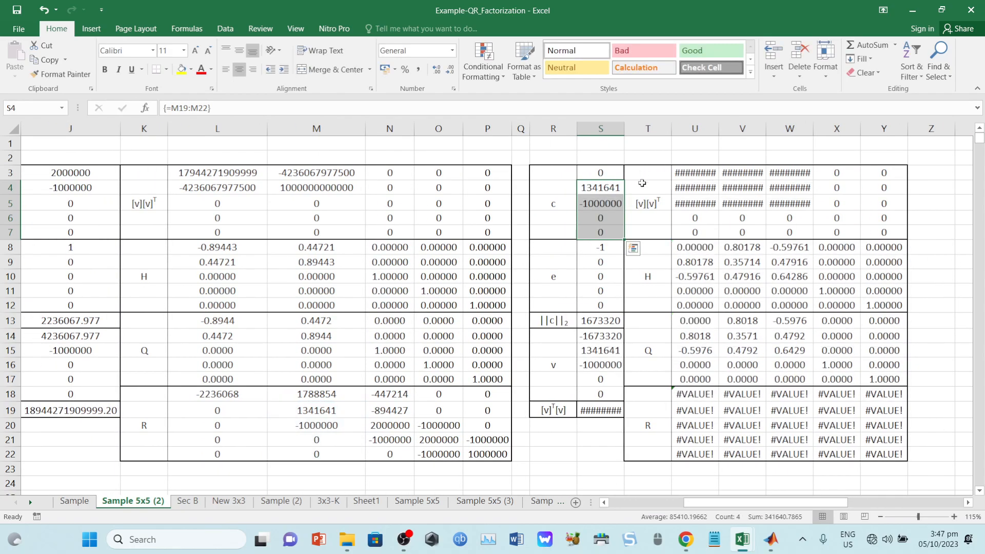
- Set the first entry of the second block's vector e, in S8, to 0
left_click(613, 251)
type("0")
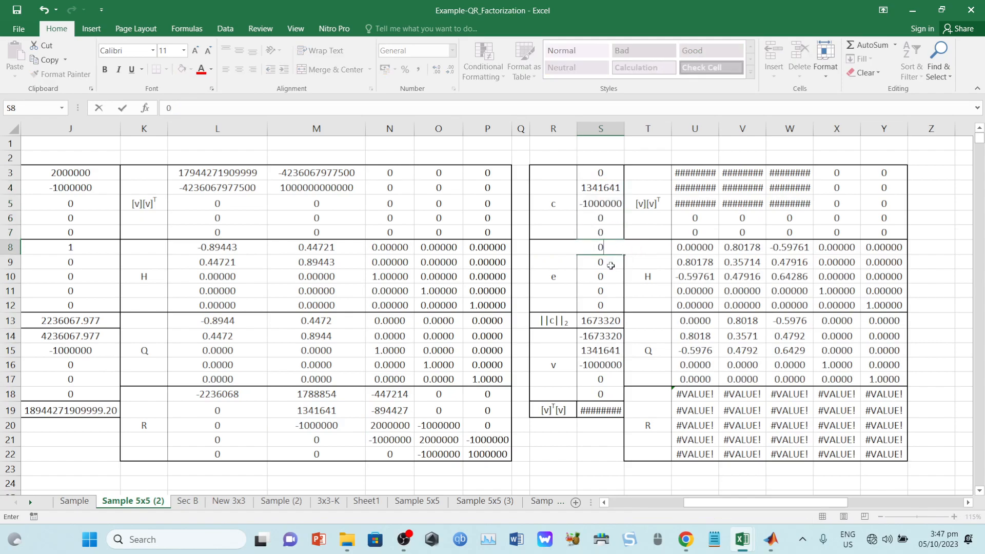
key("Return")
- Enter the sign formula =IF(S4>0,1,-1) in S9 as the second entry of vector e
type("=if")
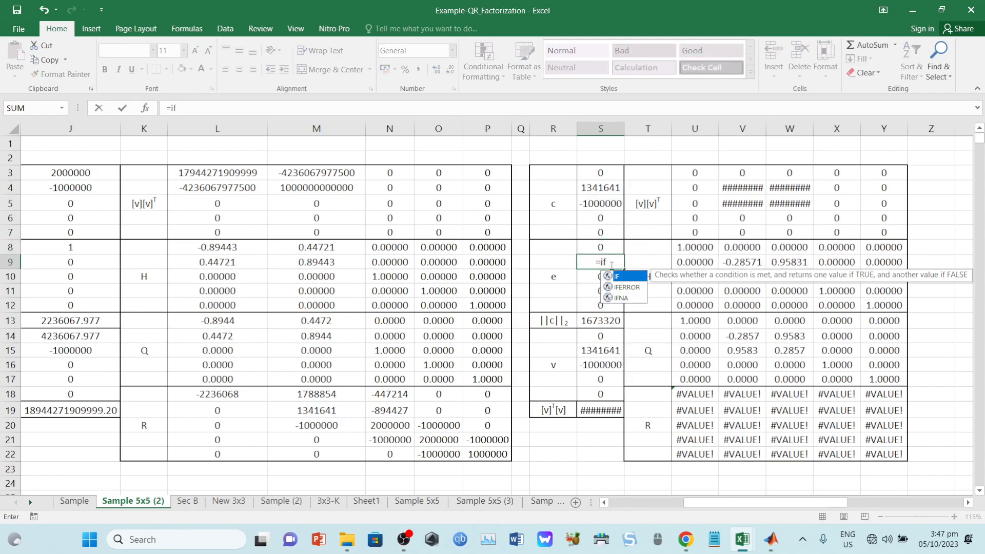
type("(")
left_click(606, 187)
type(">")
key("Right")
key("BackSpace")
key("BackSpace")
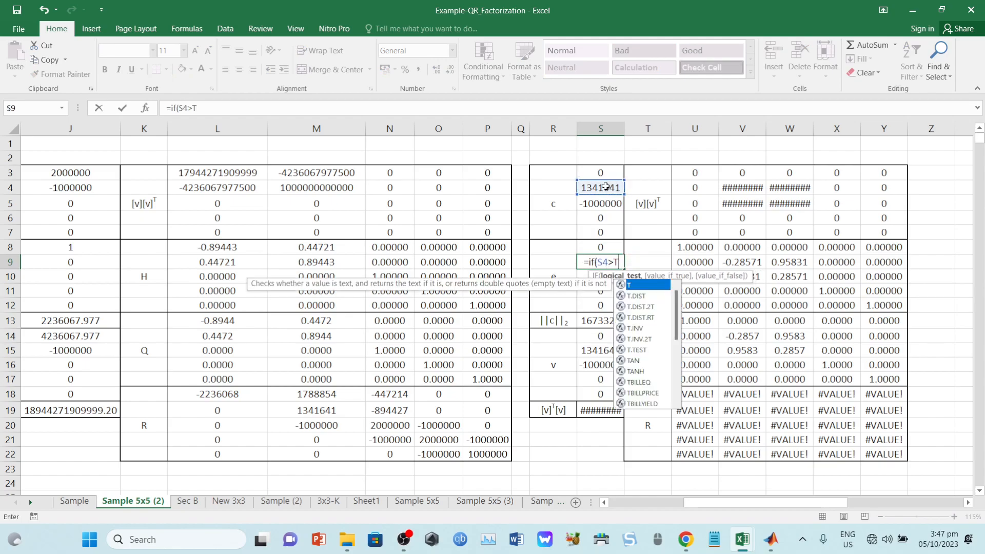
type("0,1,-1")
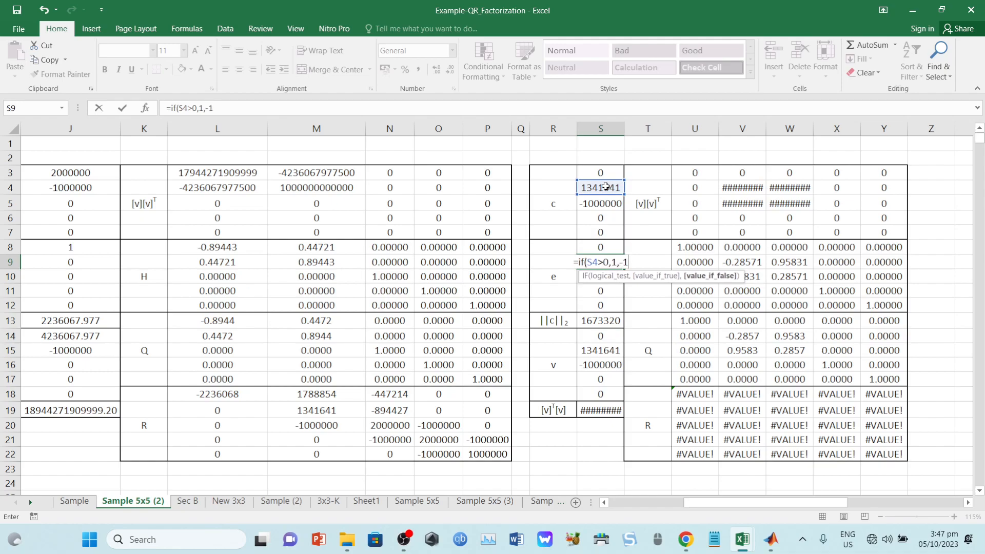
type(")")
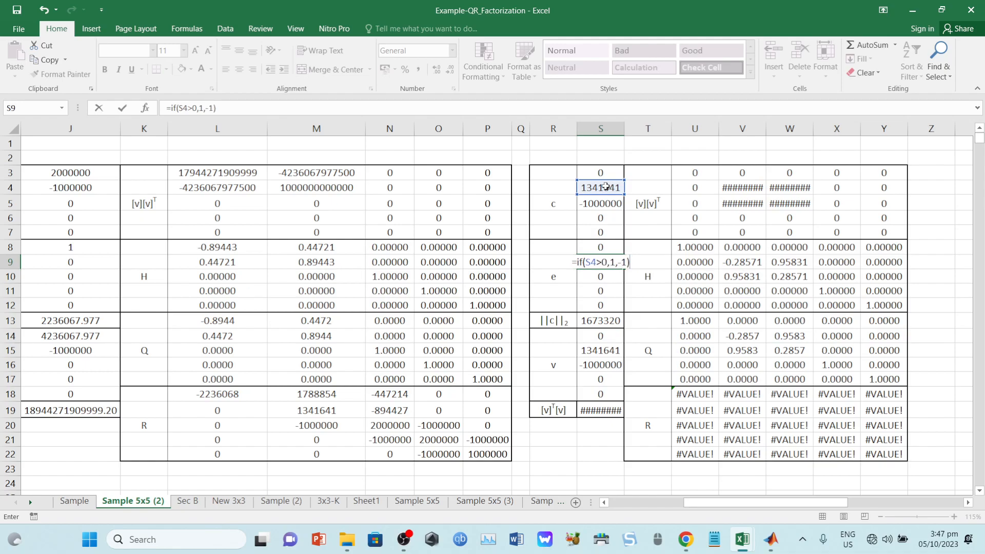
key("Return")
- Check the formulas for the norm of c in S13 and for the product of v transposed and v in S19
left_click(605, 188)
left_click(606, 321)
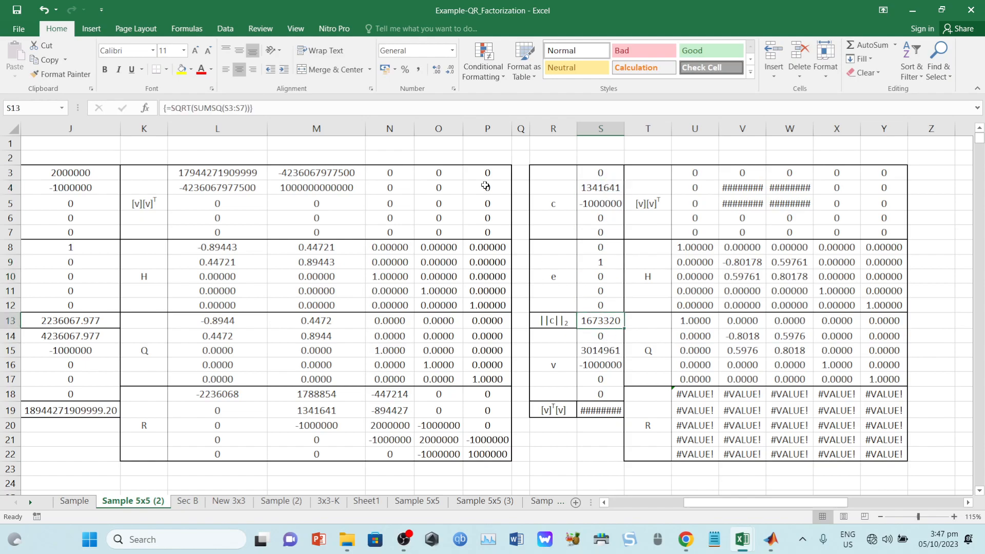
left_click(401, 110)
left_click(610, 406)
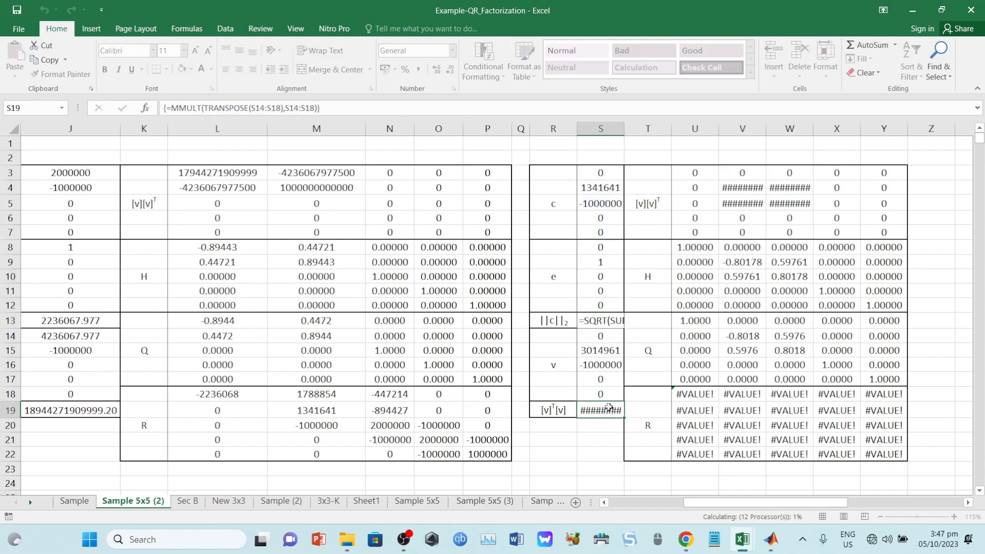
left_click(445, 113)
- Widen column S and re-enter =MMULT(TRANSPOSE(S14:S18),S14:S18) in S19 as an array formula
left_click(648, 128)
left_click_drag(624, 128, 644, 128)
left_click(790, 247)
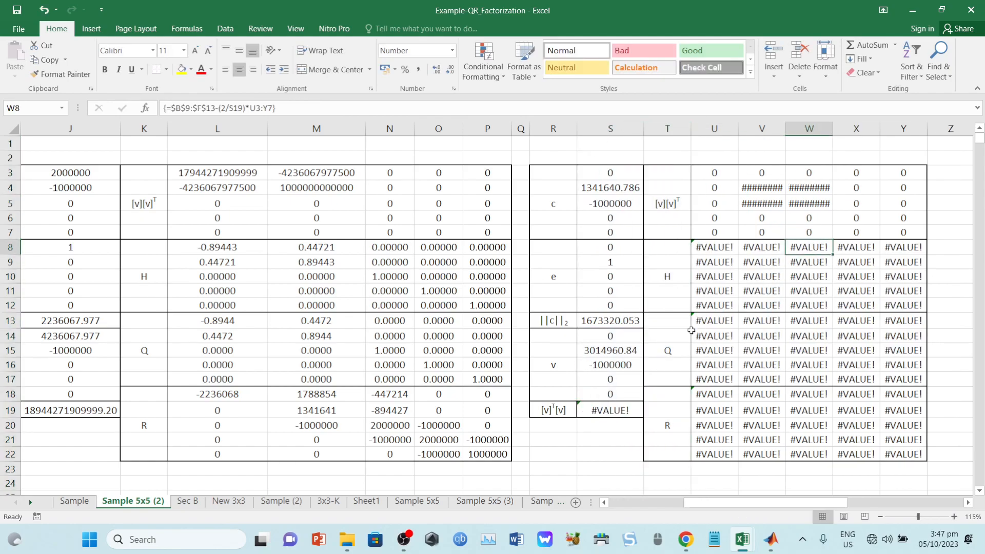
left_click(627, 412)
left_click(340, 102)
key("ctrl+shift+Return")
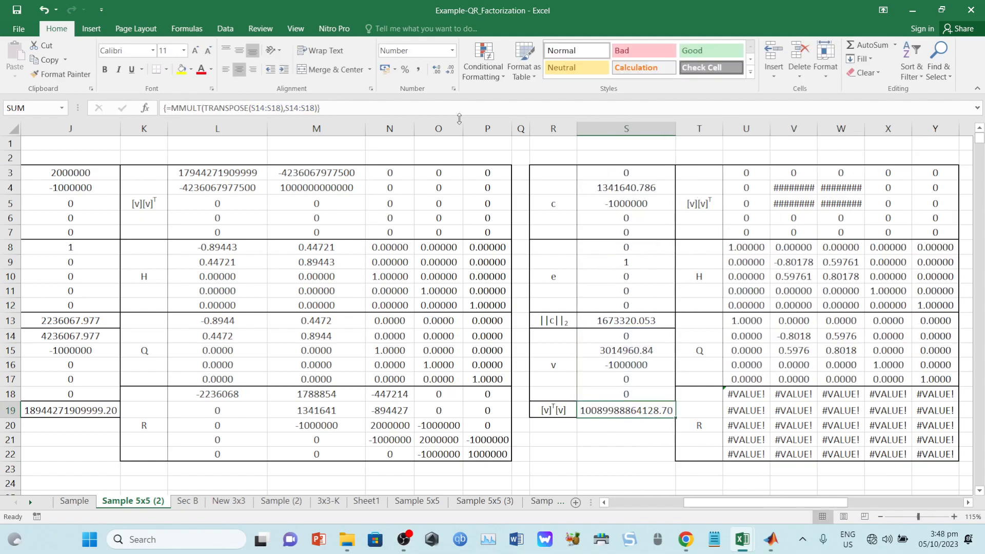
- Auto-fit the widths of columns V and W to their contents
left_click(893, 197)
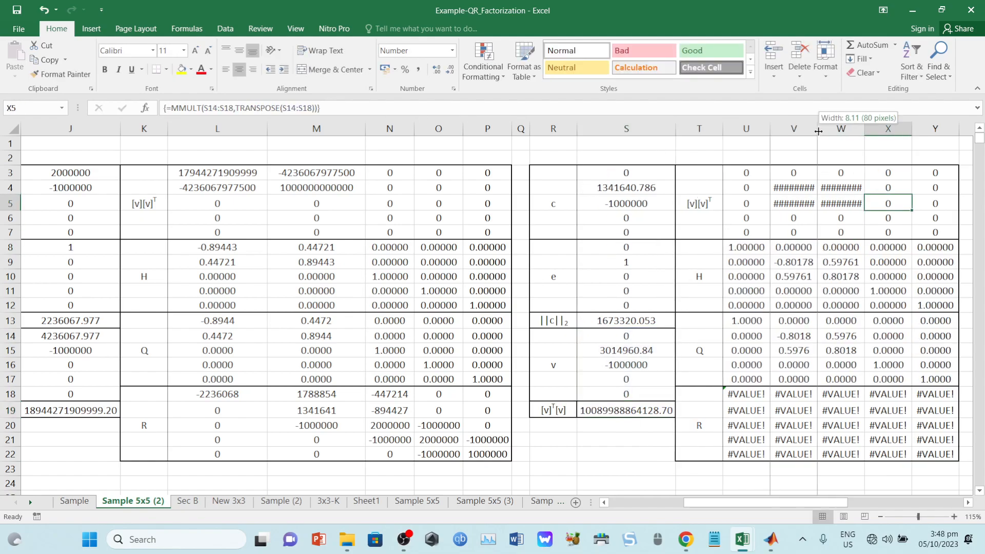
double_click(817, 129)
double_click(900, 129)
- Clear the copied R matrix in U18:Y22 and the copied Q matrix in U13:Y17
left_click_drag(790, 503, 822, 503)
left_click_drag(408, 395, 662, 454)
key("Delete")
left_click_drag(413, 329, 637, 368)
key("Delete")
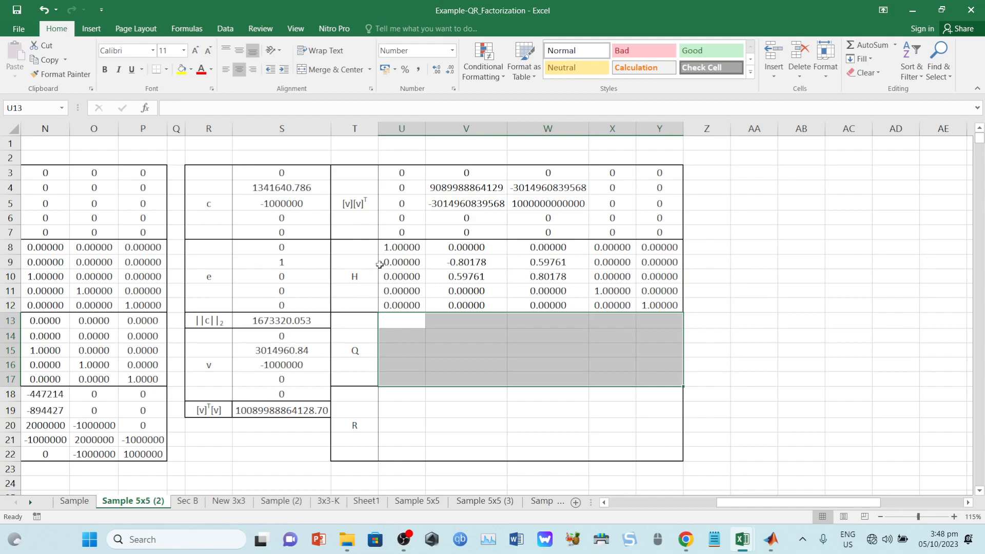
- On the Sample sheet, examine which ranges the second iteration's Q and R matrix formulas multiply
left_click(75, 500)
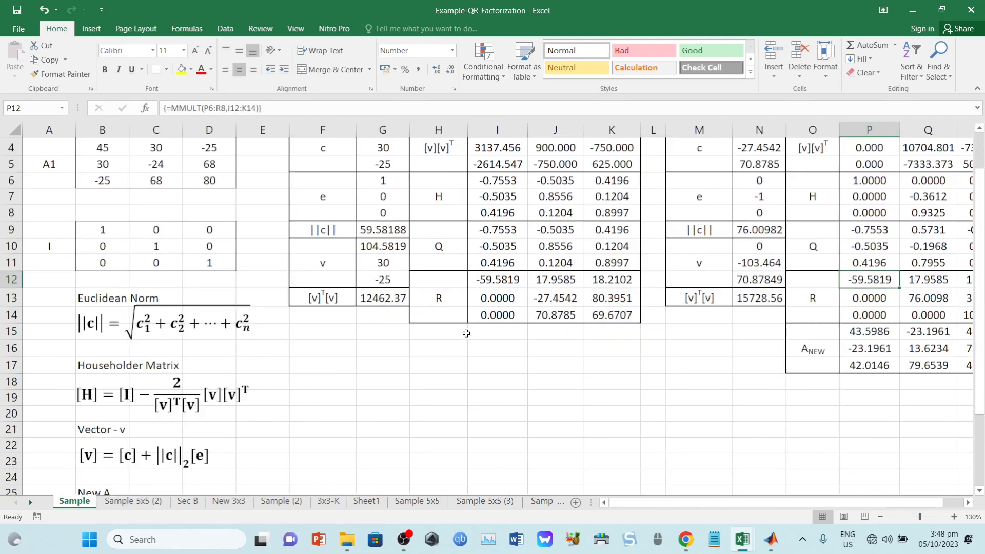
scroll(622, 346, "up", 1)
left_click(892, 292)
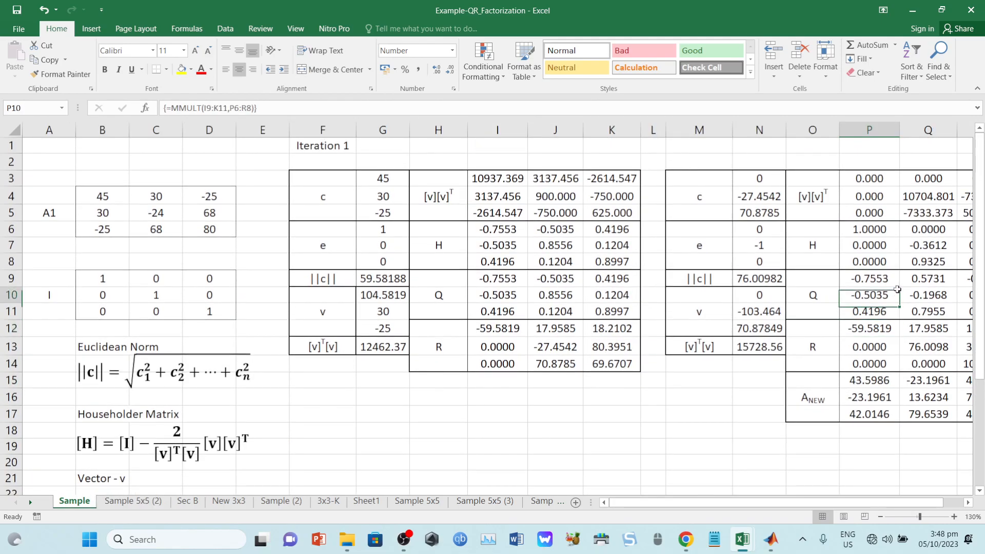
left_click(281, 113)
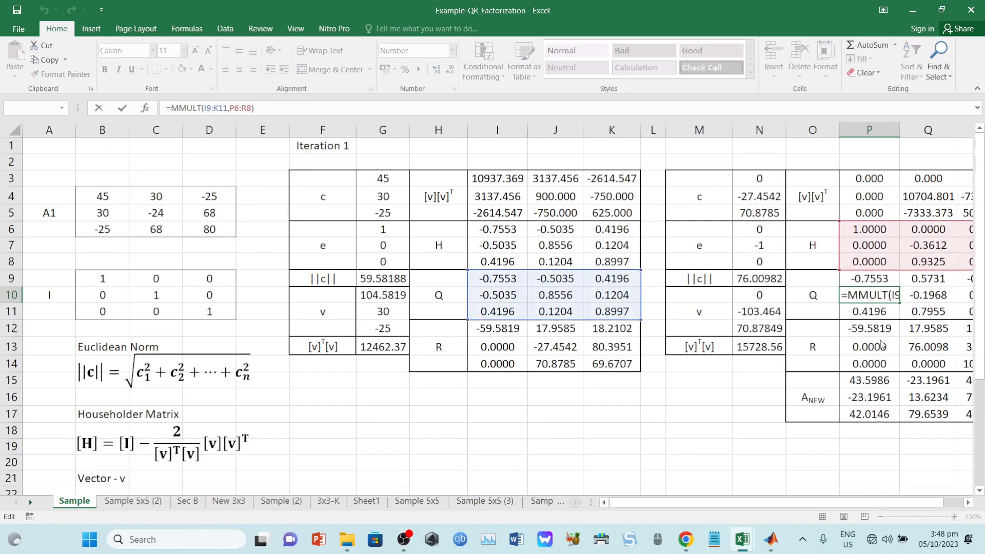
key("Return")
key("Escape")
key("Escape")
left_click(878, 330)
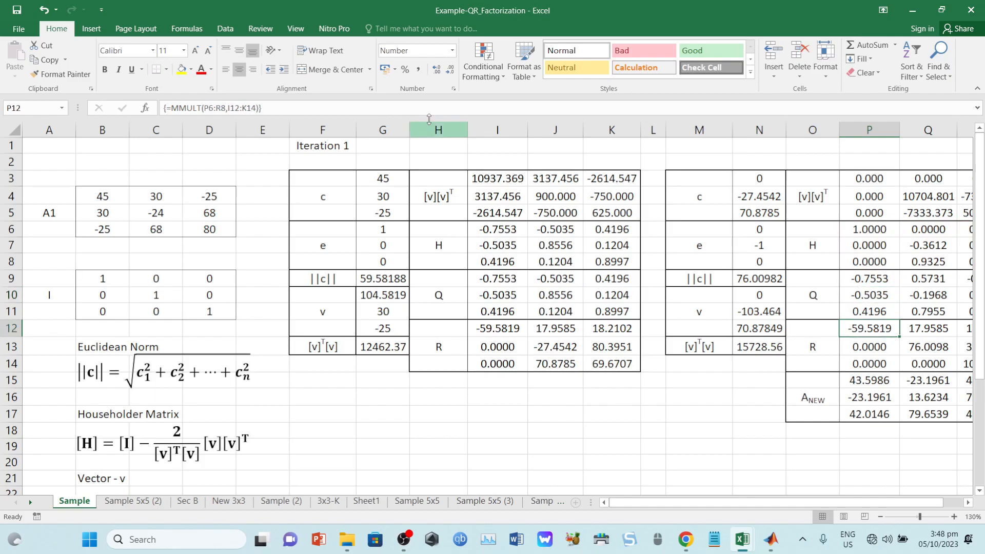
left_click(319, 105)
key("ctrl+v")
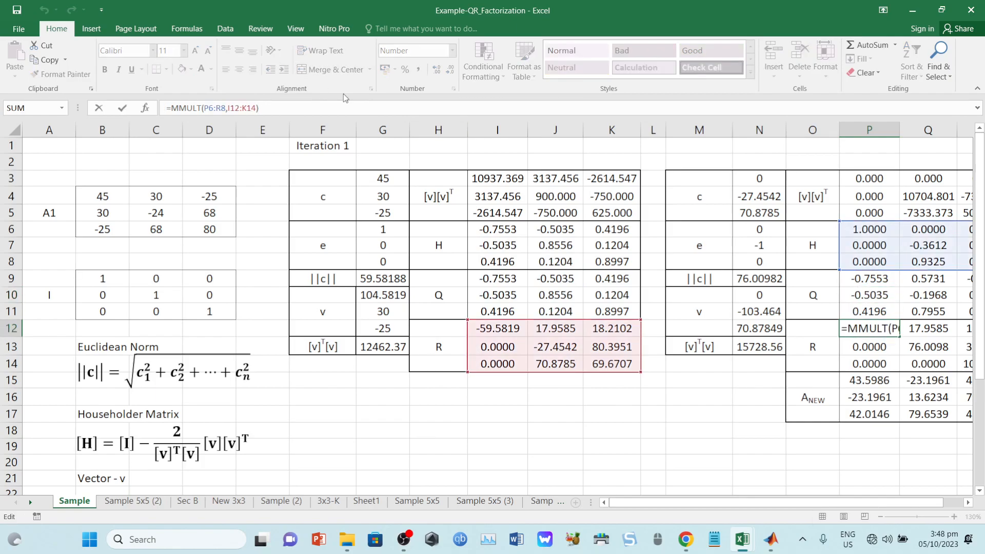
key("Escape")
left_click(855, 294)
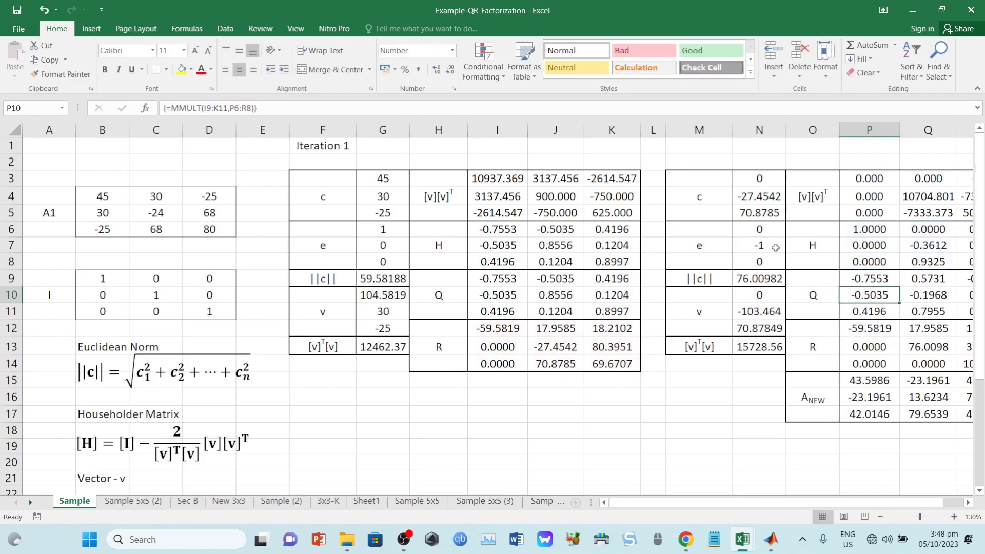
left_click(438, 107)
key("Escape")
left_click(910, 349)
left_click(432, 104)
key("Escape")
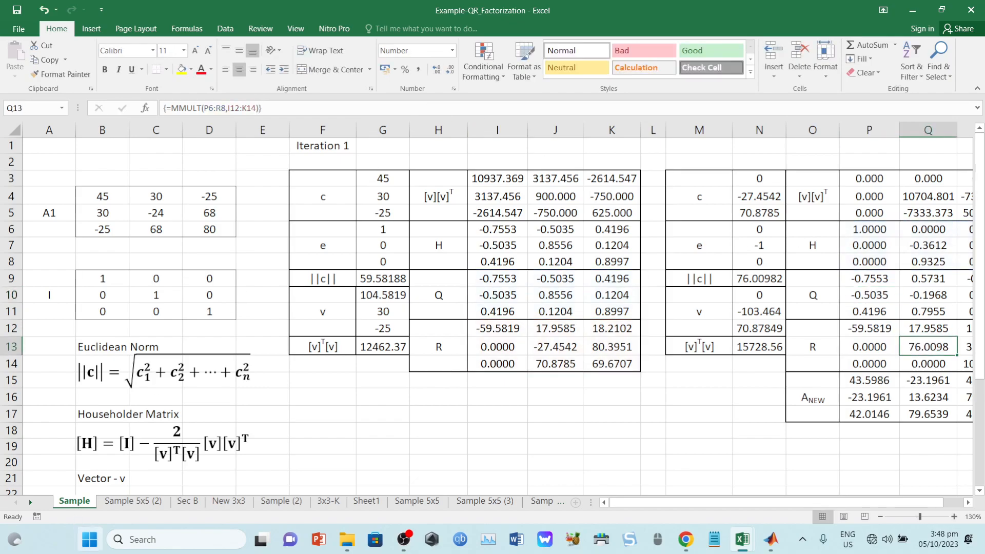
- Back on the Sample 5x5 (2) sheet, calculate the Q matrix in U13:Y17 with the array formula =MMULT(L13:P17,U8:Y12)
left_click(148, 501)
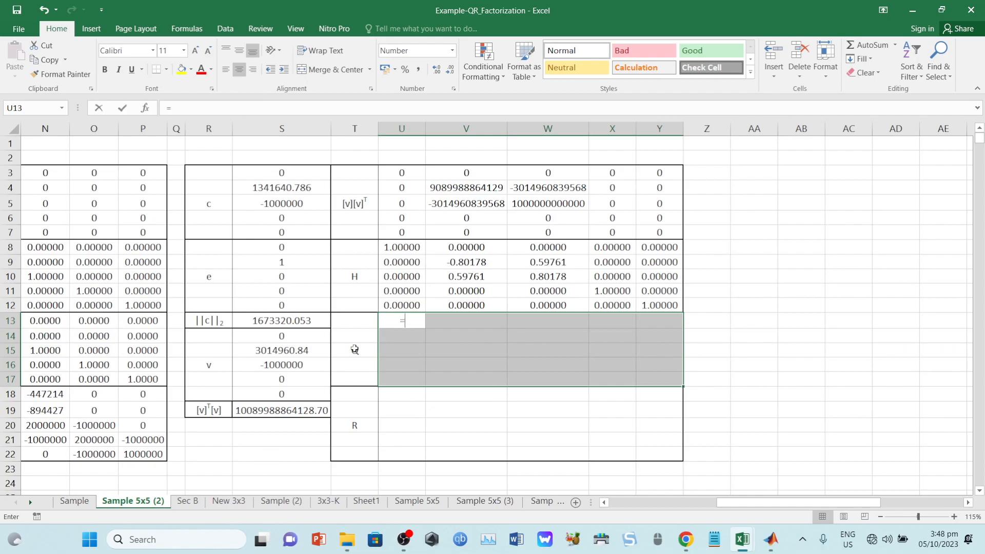
type("=mmult(")
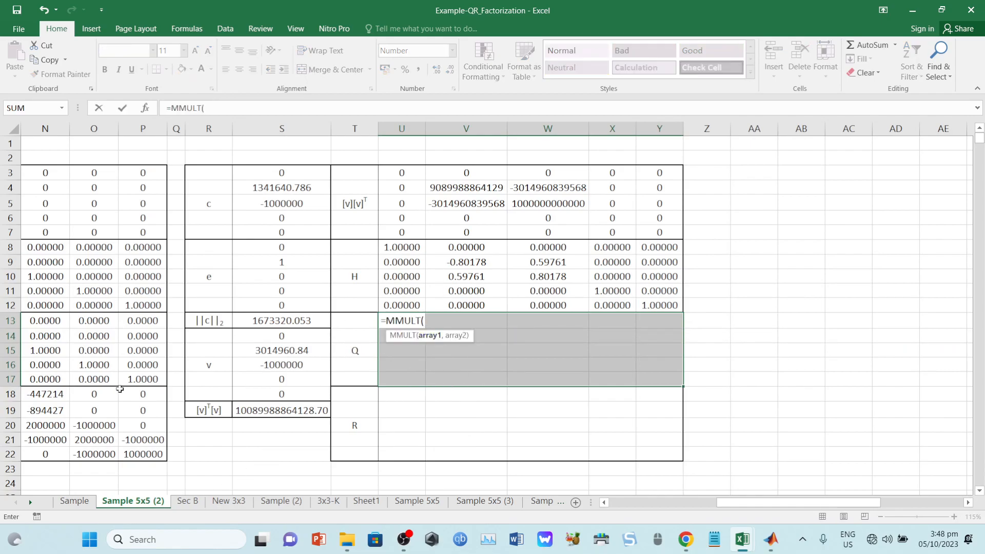
left_click_drag(730, 504, 705, 504)
left_click_drag(128, 320, 377, 376)
type(",")
left_click_drag(649, 242, 892, 302)
type(")")
key("ctrl+shift+Return")
- Calculate the R matrix in U18:Y22 with the array formula =MMULT(U8:Y12,L18:P22)
left_click_drag(644, 393, 907, 468)
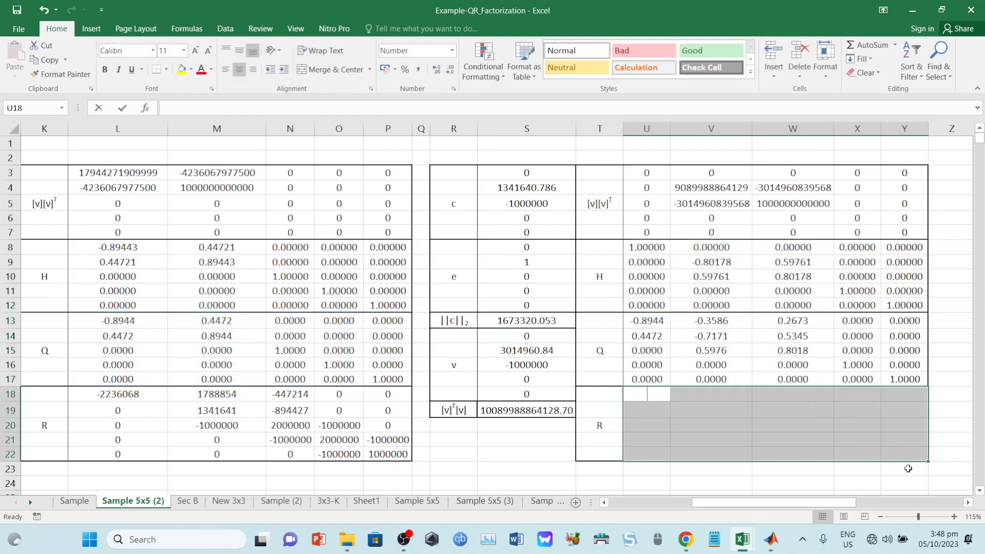
type("=MMULT(")
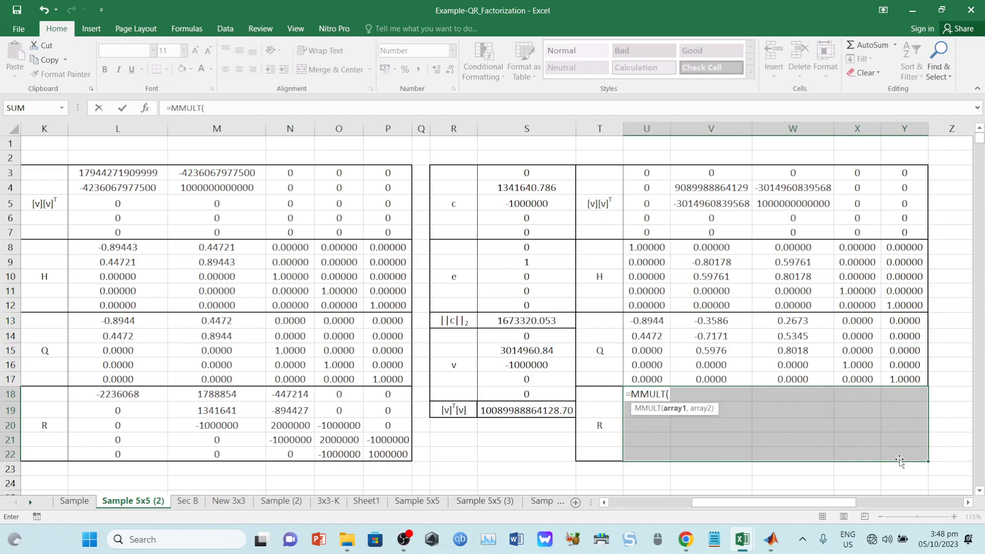
left_click_drag(667, 247, 904, 306)
type(",")
left_click_drag(122, 400, 382, 456)
type(")")
key("ctrl+Return")
key("ctrl+shift+Return")
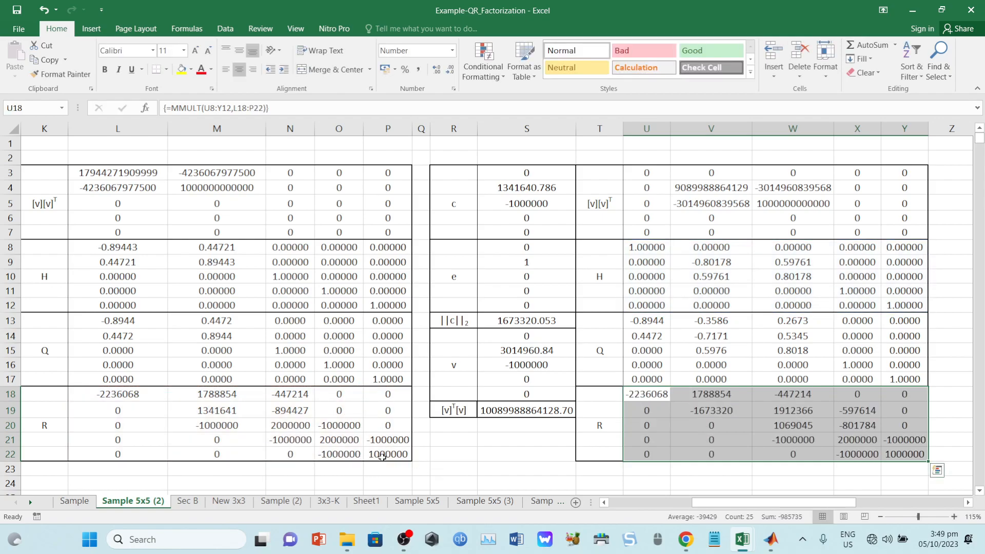
- Copy the second calculation block R3:Y22 to AA3, and narrow column Z as a gap between the two blocks
left_click_drag(727, 502, 769, 504)
left_click_drag(684, 379, 684, 364)
left_click_drag(120, 169, 564, 454)
key("ctrl+c")
left_click_drag(633, 127, 606, 127)
left_click(630, 172)
key("ctrl+v")
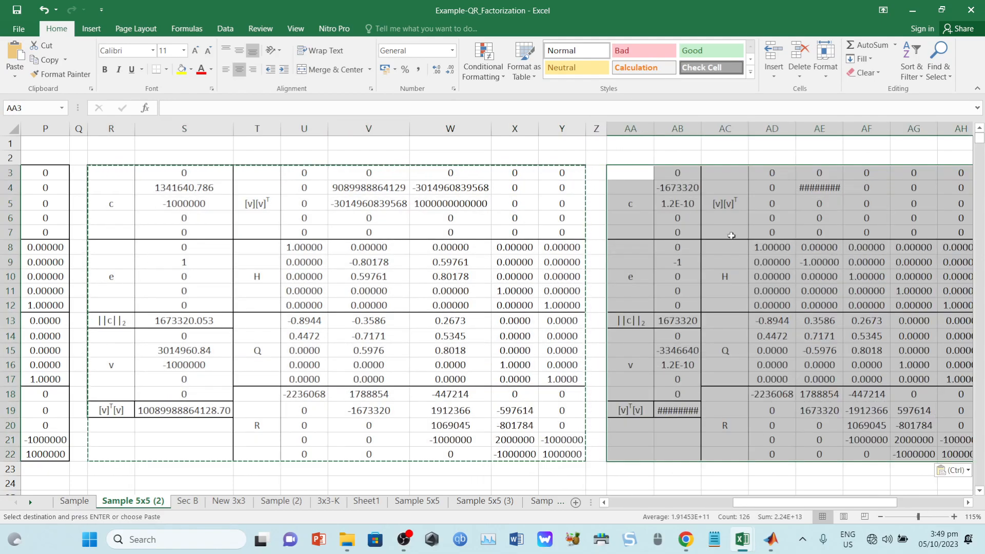
left_click(731, 235)
left_click_drag(688, 174, 689, 184)
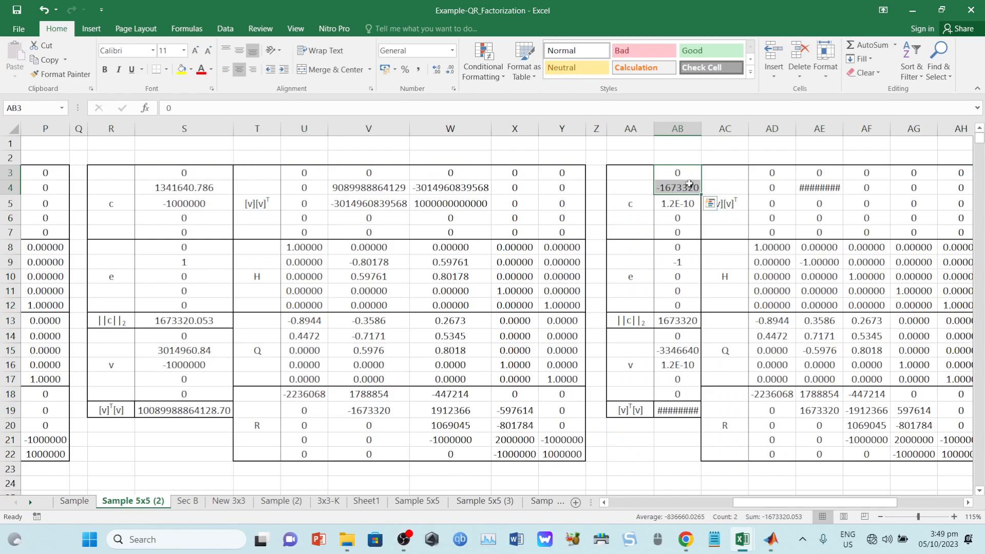
left_click(689, 186)
type("0")
key("Return")
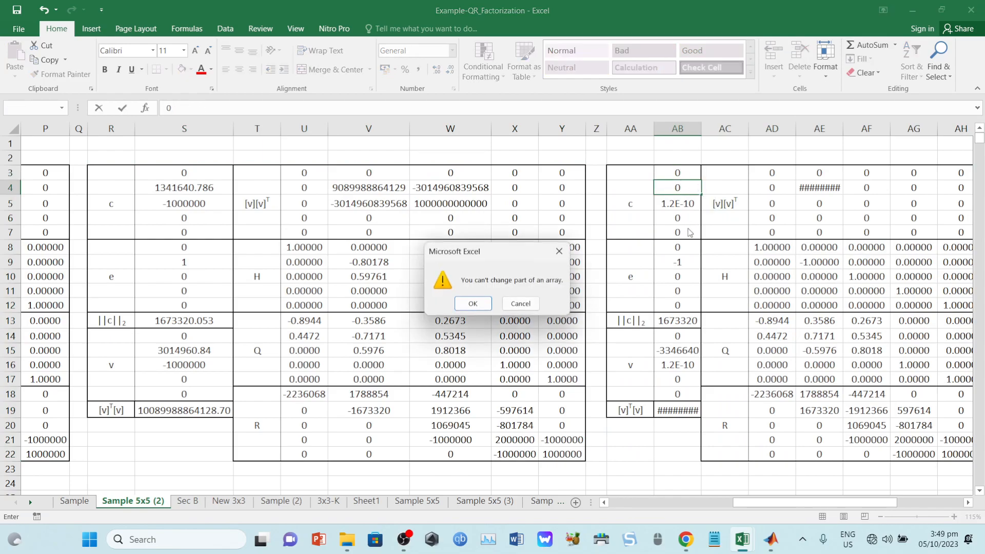
key("Return")
key("Escape")
- Clear the copied c vector in AB3:AB7 and enter 0 in both AB3 and AB4
left_click_drag(685, 172, 687, 229)
key("Delete")
double_click(687, 171)
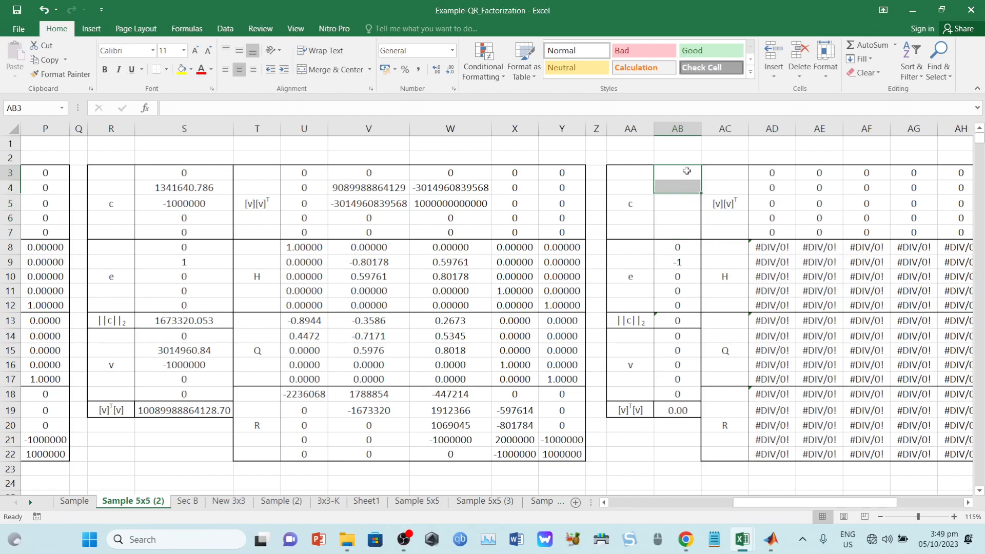
type("0")
key("Return")
type("0")
key("Return")
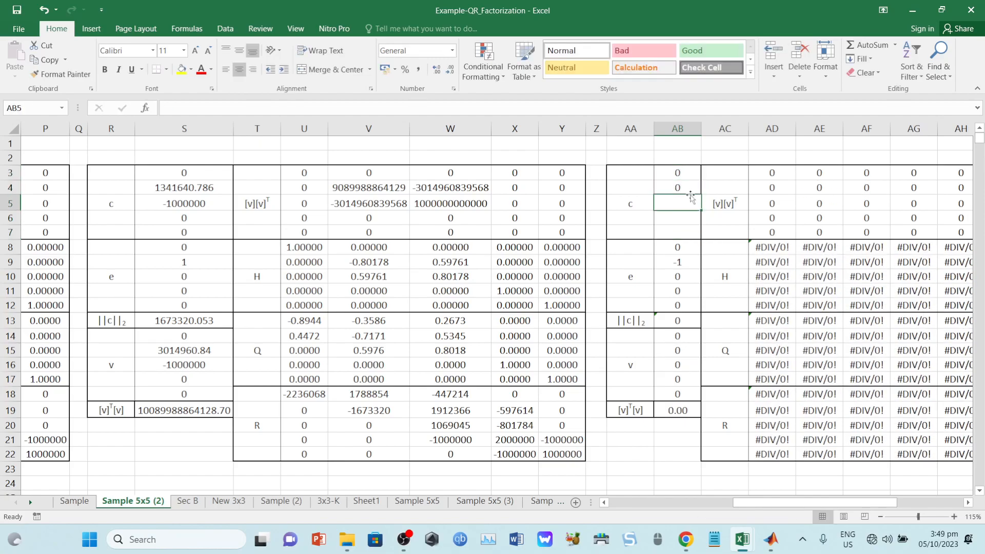
- Fill the rest of vector c in AB5:AB7 with the array formula =W20:W22
left_click_drag(687, 197, 686, 230)
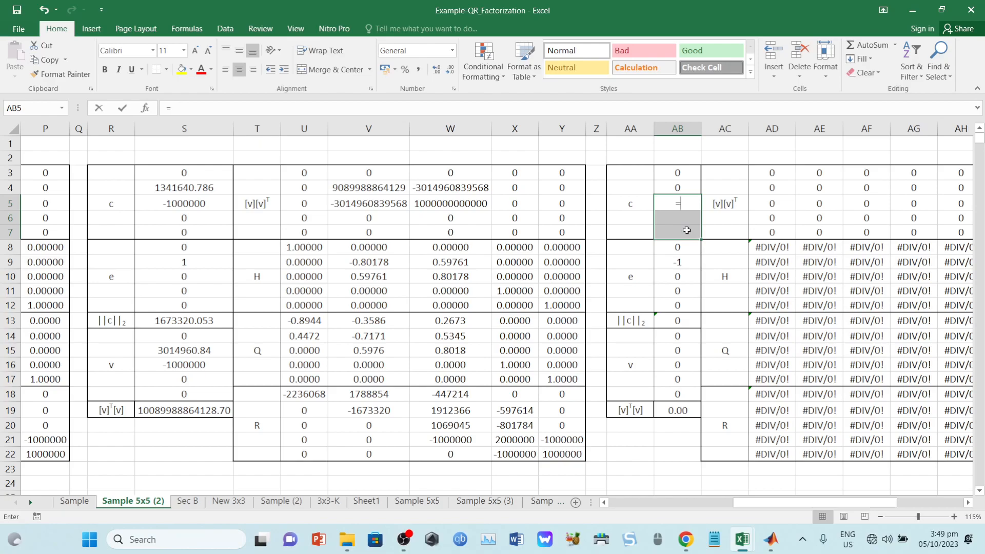
type("=")
left_click_drag(479, 423, 479, 453)
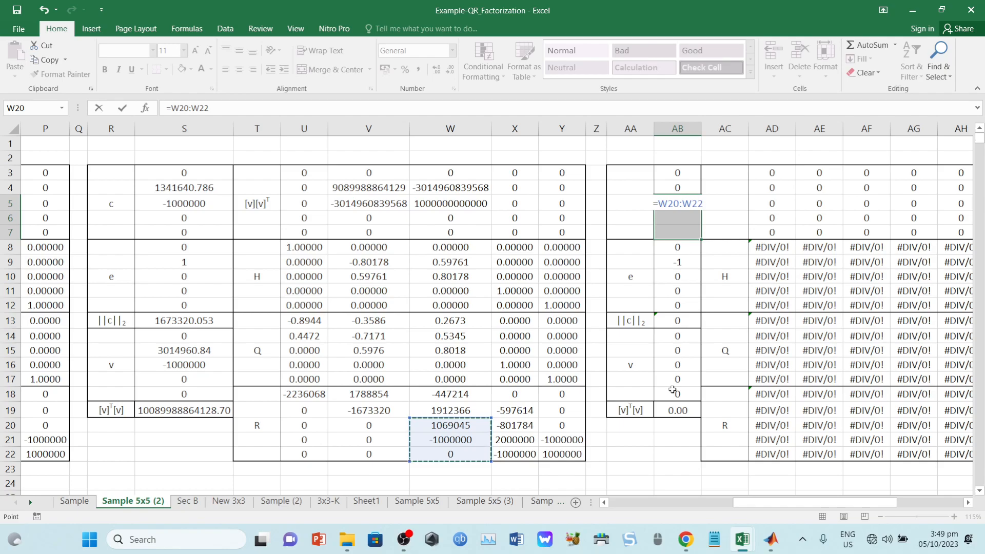
key("ctrl+shift+Return")
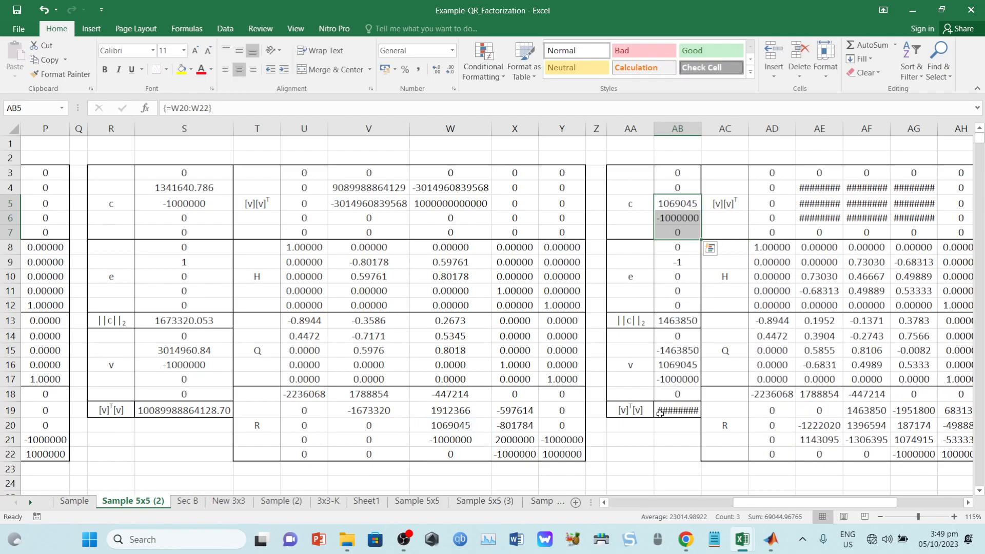
- Set the second entry of the third block's vector e, in AB9, to 0
left_click(677, 263)
type("0")
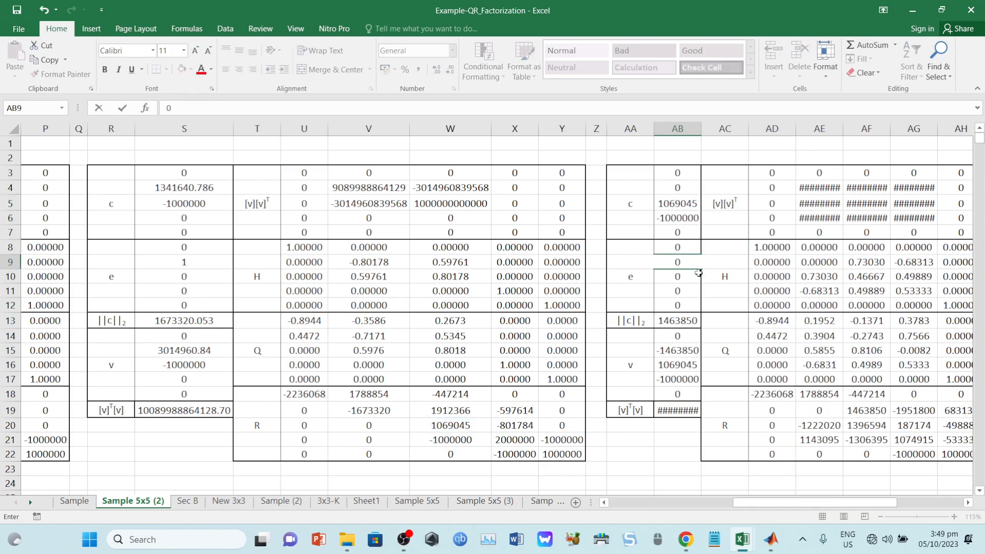
key("Return")
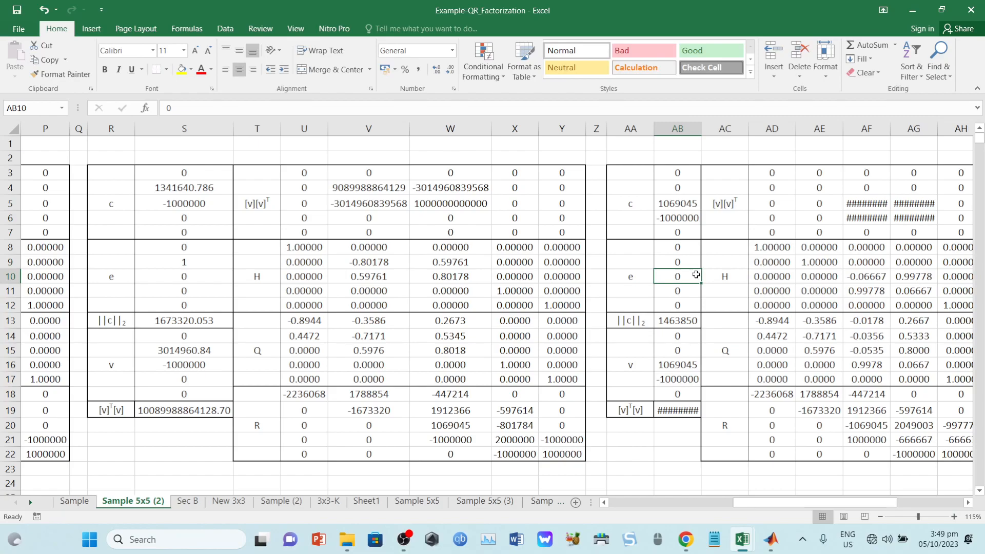
- Enter the array formula =IF(AB5>0,1,-1) in AB10 as the third entry of the third block's vector e
type("=if(")
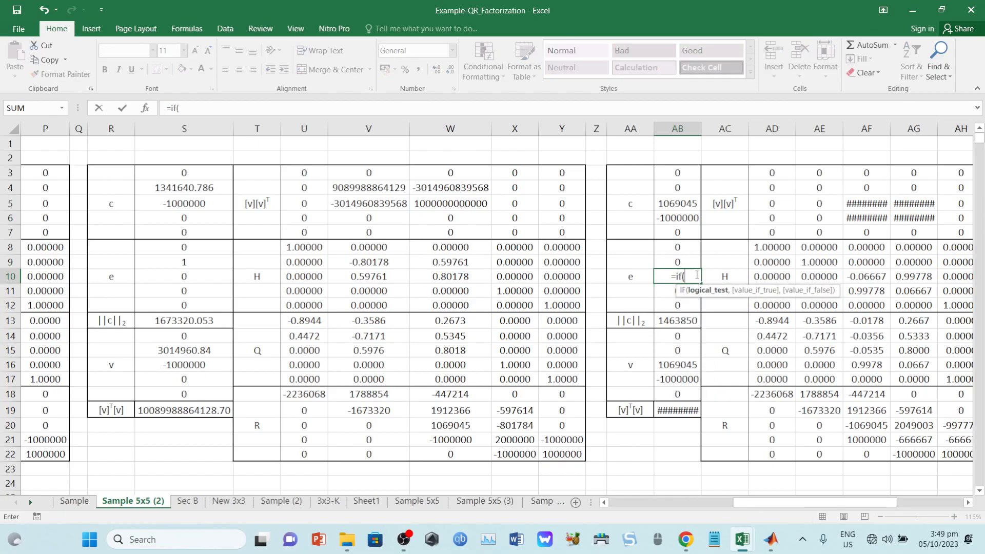
left_click(677, 201)
type(">0")
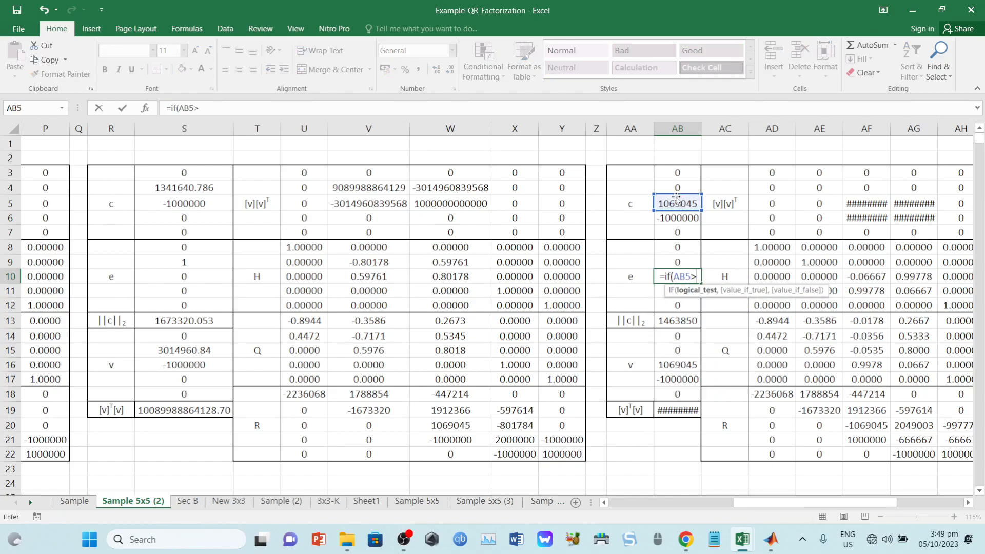
type(",1,-1)")
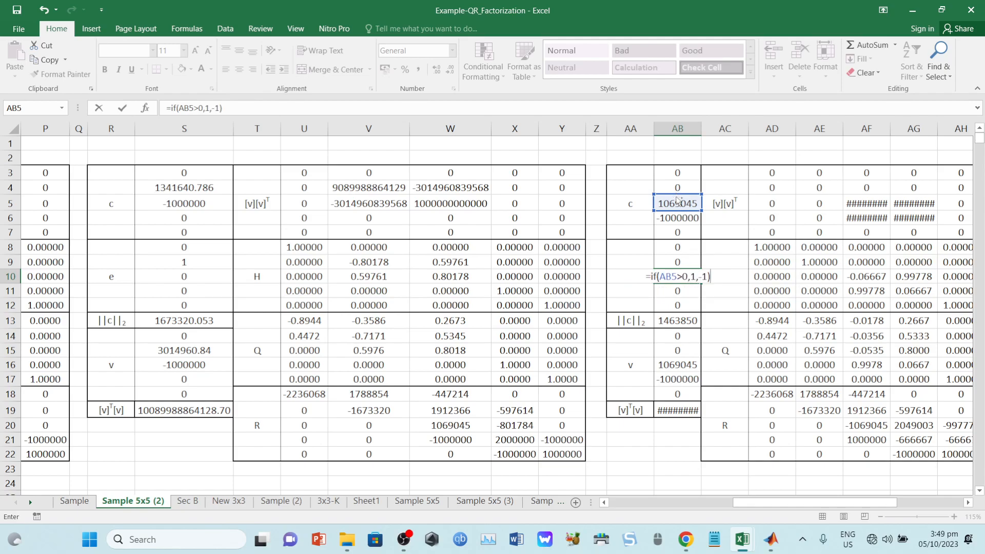
key("ctrl+shift+Return")
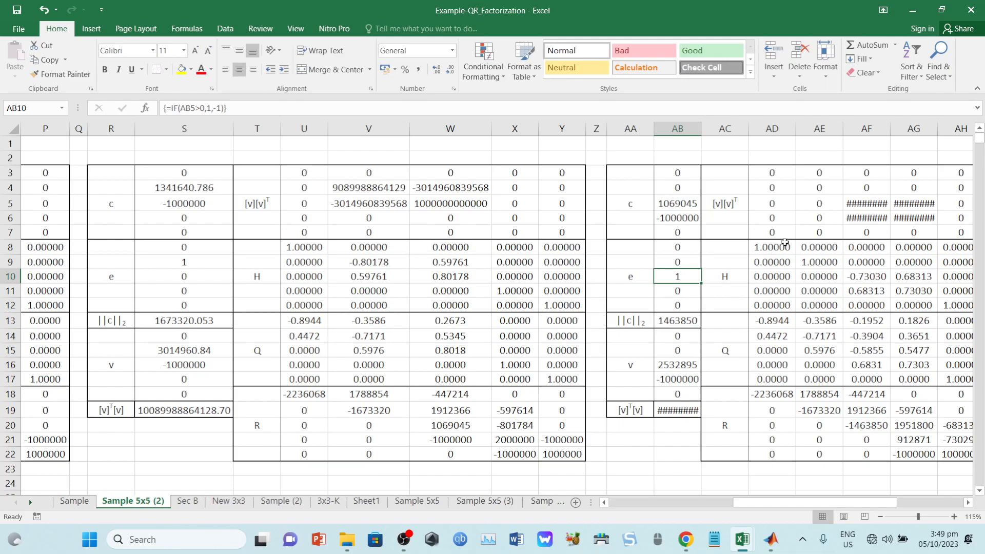
- Autofit the widths of columns AB, AF and AG so the third block's large numbers display in full
double_click(701, 129)
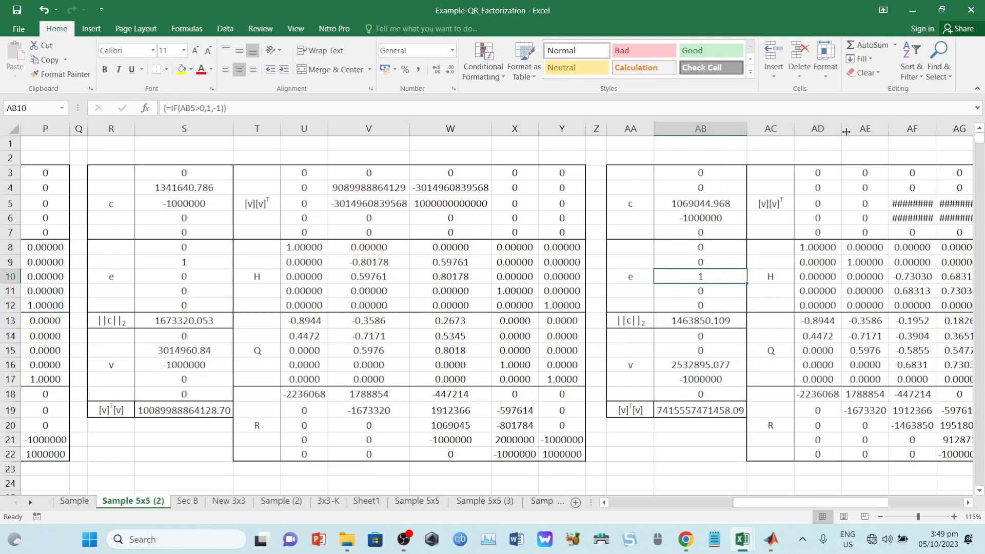
left_click_drag(874, 502, 899, 502)
double_click(821, 136)
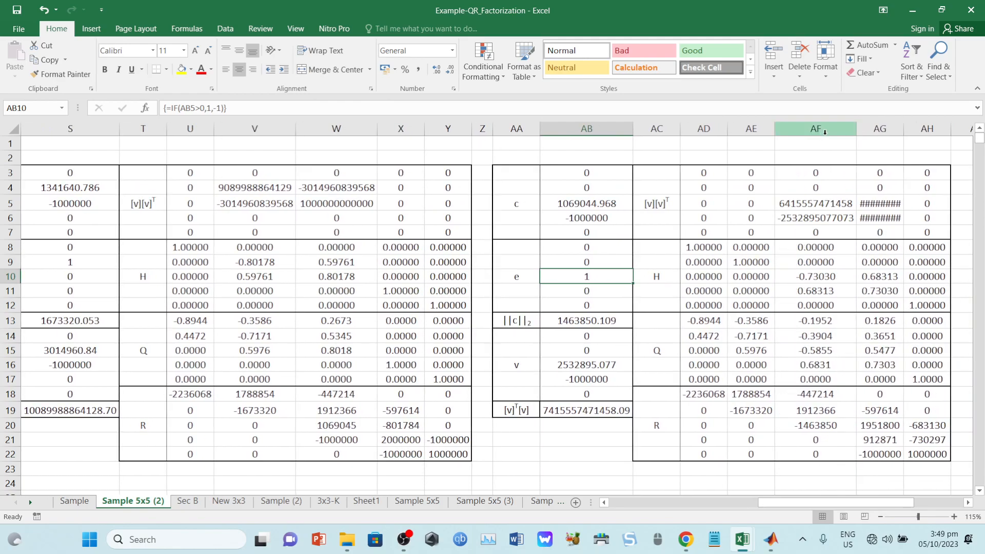
double_click(902, 136)
- Inspect the array formulas of matrices H, Q and R in the third block without changing them
left_click(761, 297)
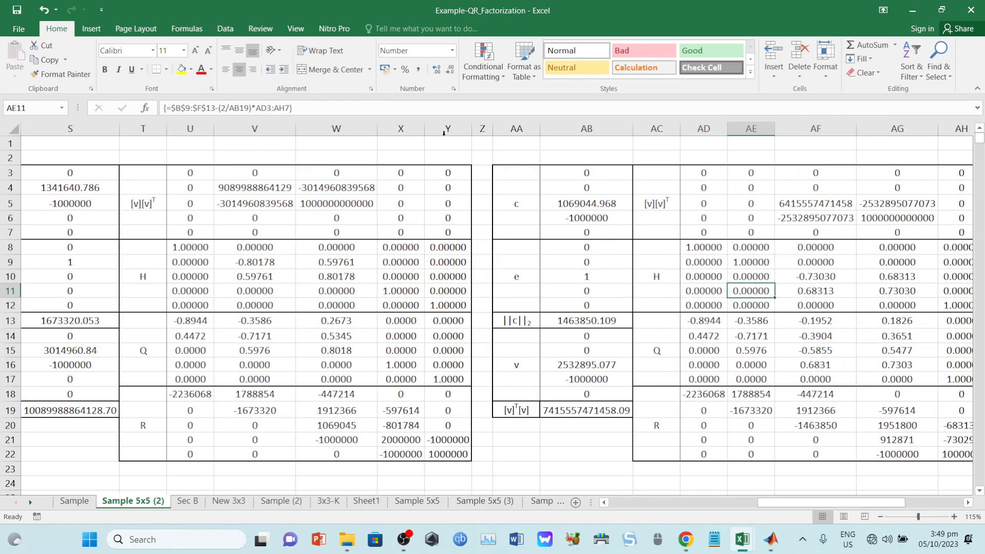
left_click(377, 106)
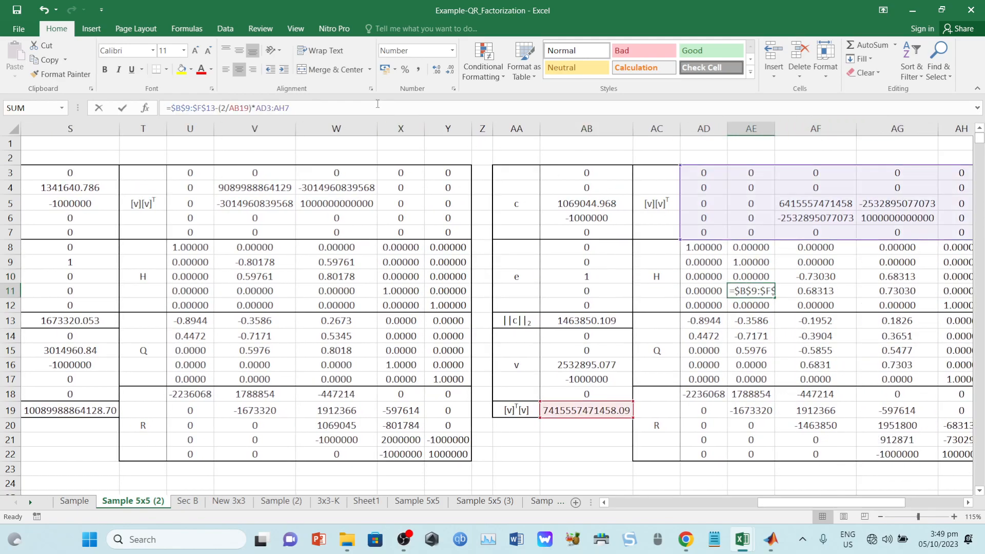
key("Escape")
left_click(738, 337)
left_click(380, 106)
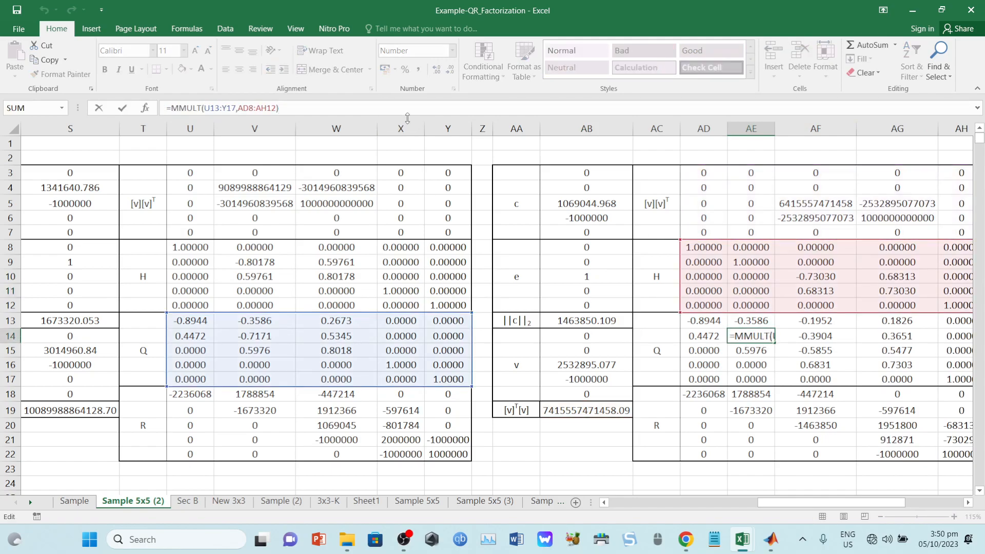
key("Escape")
left_click(758, 408)
left_click(397, 107)
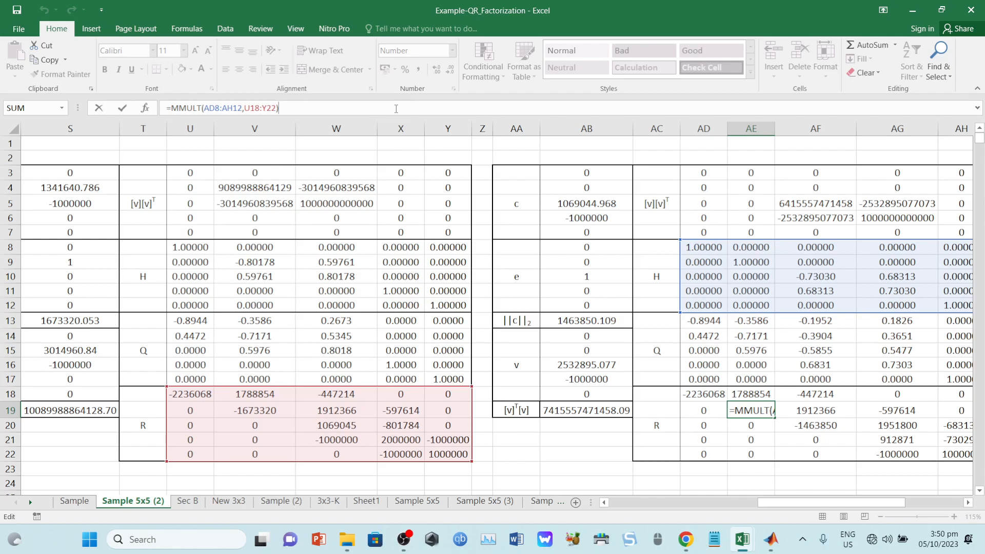
key("Escape")
- Check the entries below the diagonal of the third block's R matrix, column by column from AD19 to AG22
left_click_drag(797, 510, 821, 508)
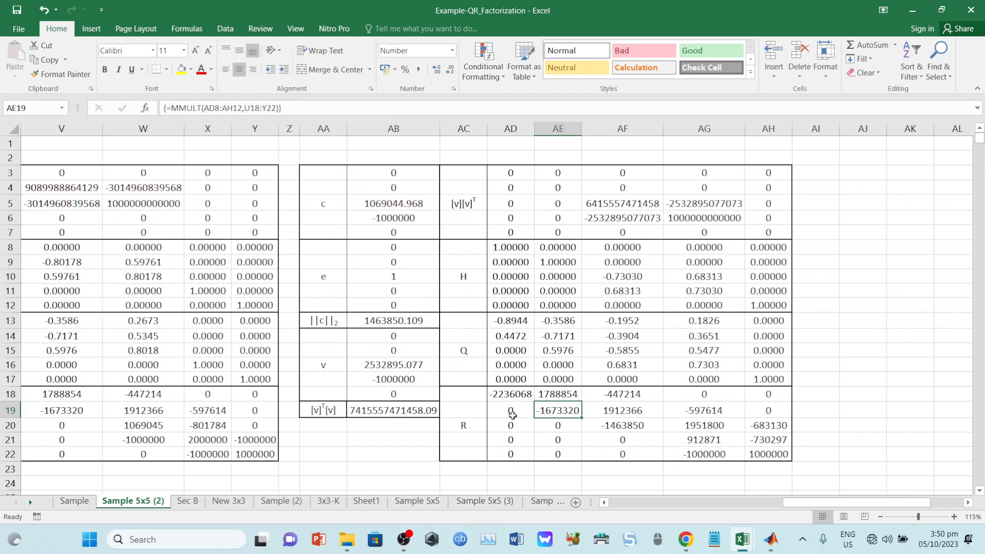
left_click(511, 411)
left_click_drag(511, 411, 512, 455)
left_click_drag(570, 426, 570, 455)
left_click_drag(639, 443, 641, 456)
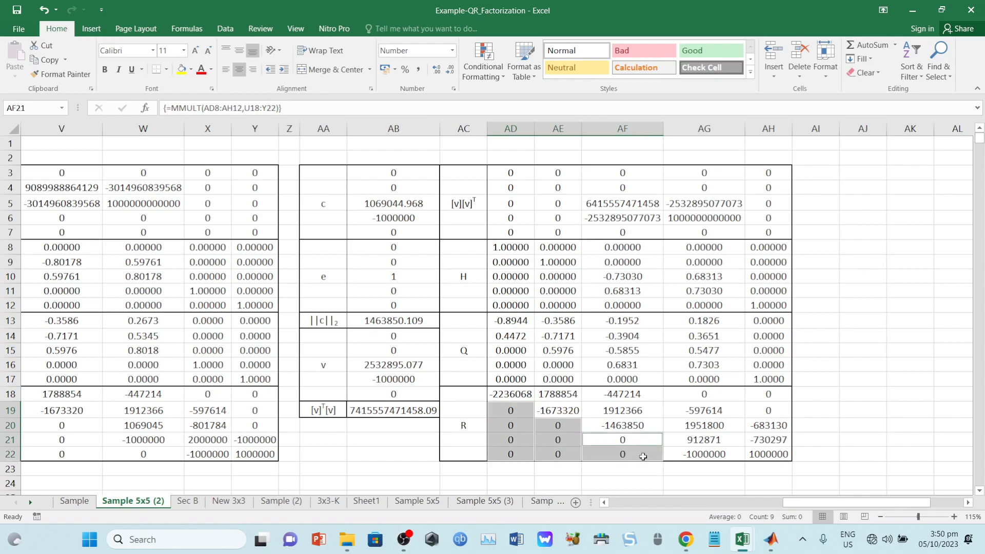
left_click(721, 453, "ctrl")
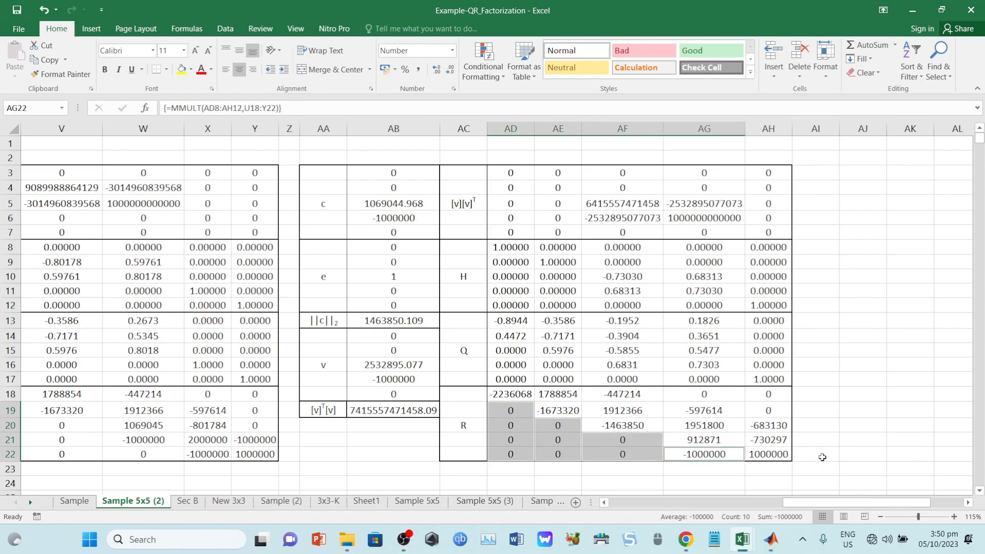
left_click(377, 190)
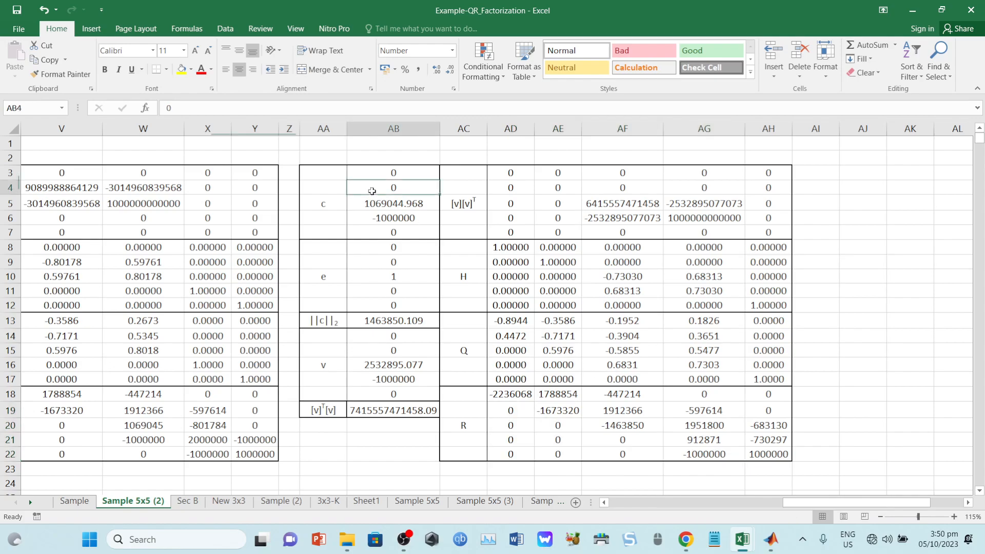
- Copy the third calculation block AA3:AH22 to AJ3, and narrow column AI as a gap between the two blocks
left_click_drag(323, 170, 776, 453)
key("ctrl+c")
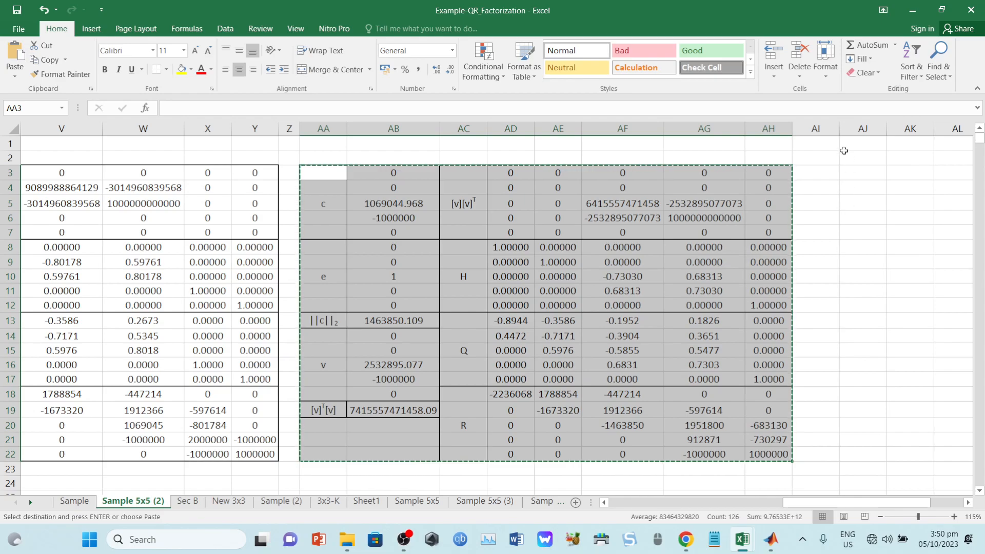
left_click_drag(839, 136, 815, 136)
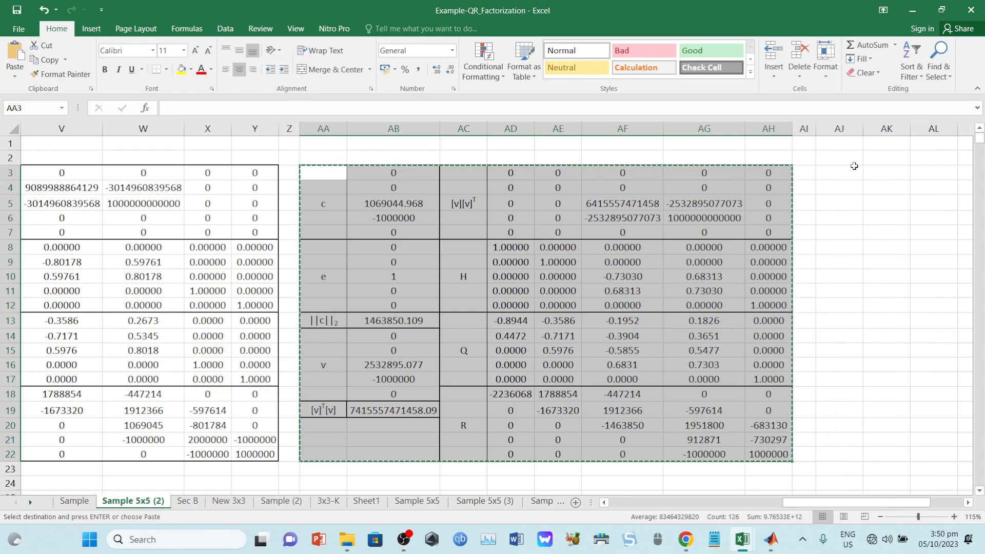
left_click(851, 172)
key("ctrl+v")
left_click(886, 262)
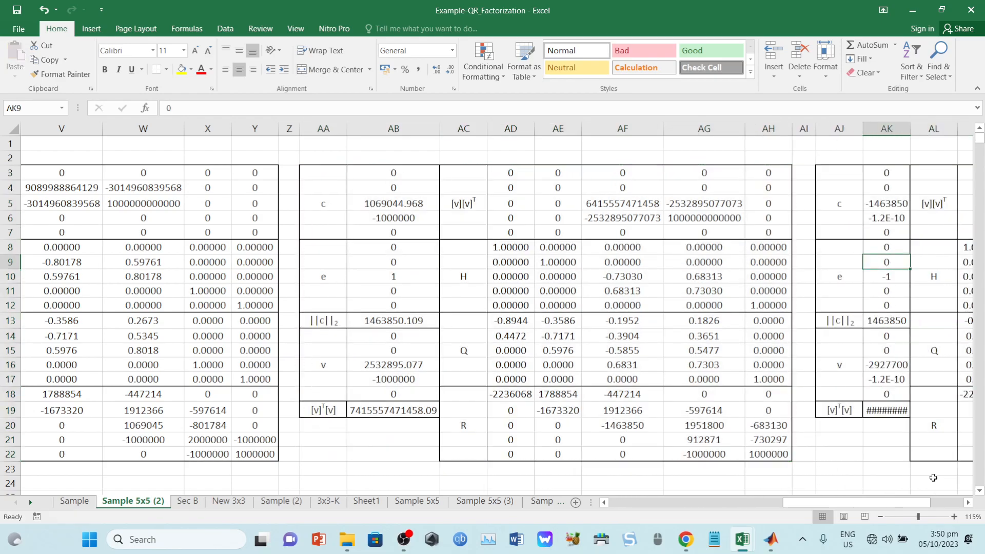
- Clear the copied c vector in AK3:AK7 and enter 0 in AK3, AK4 and AK5
left_click_drag(916, 503, 948, 503)
left_click_drag(644, 173, 641, 236)
key("Delete")
left_click(636, 174)
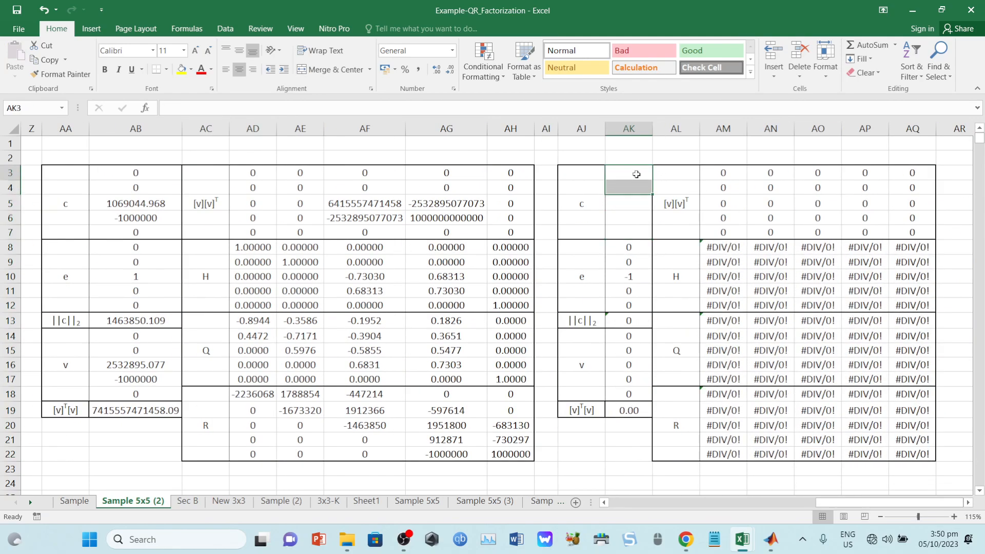
type("0")
key("Return")
key("Return")
type("0")
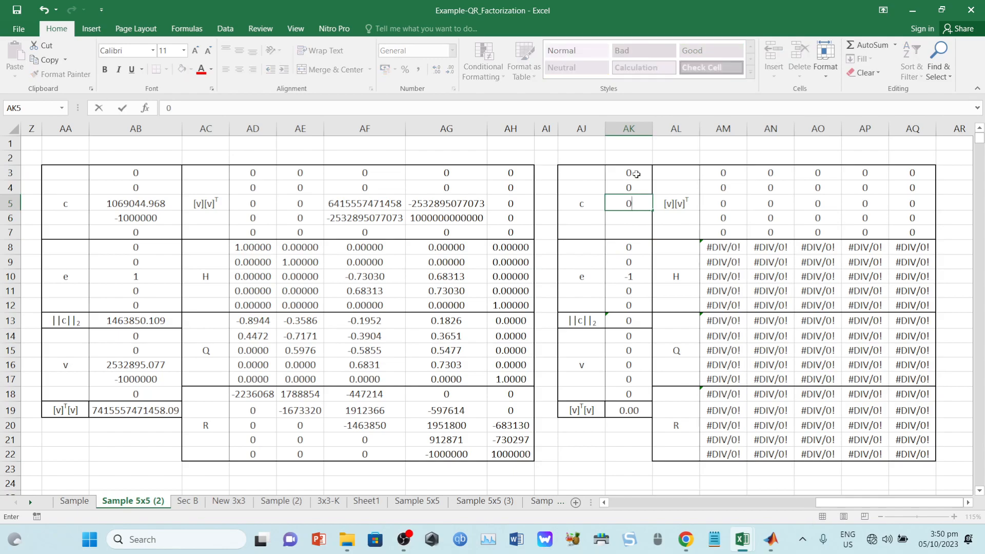
key("Return")
type("0")
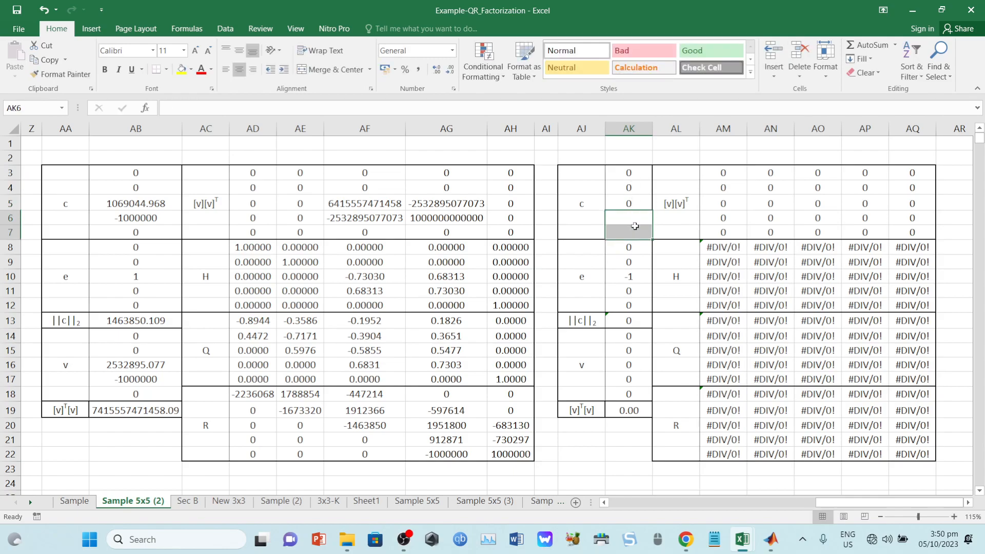
- Fill the rest of the fourth block's vector c in AK6:AK7 with the array formula =AG21:AG22
type("=")
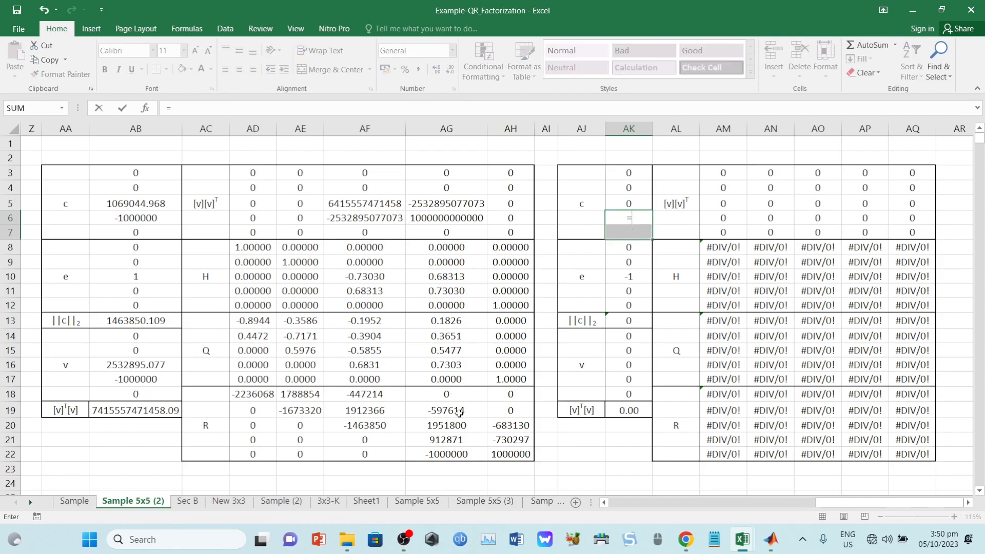
left_click_drag(463, 434, 454, 455)
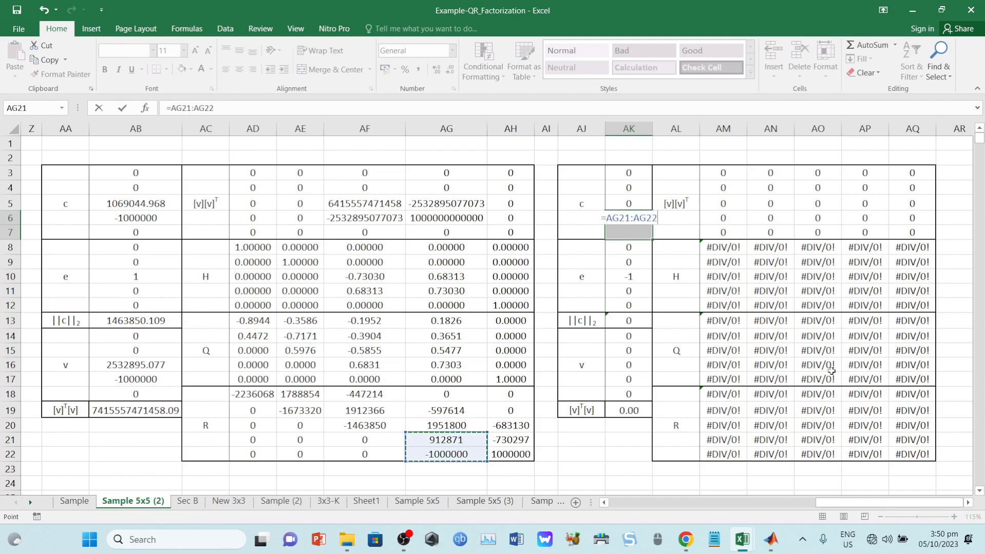
key("ctrl+shift+Return")
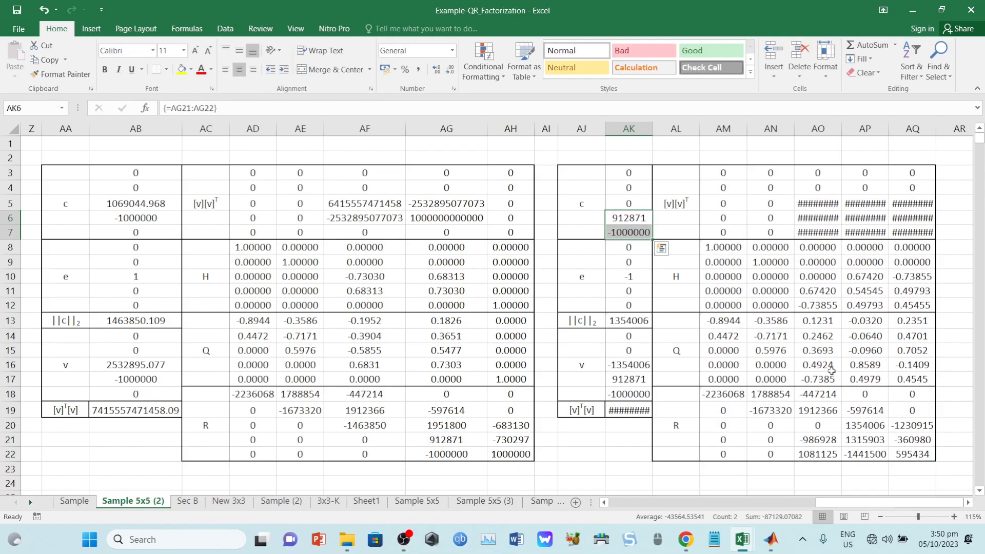
- In the fourth block's vector e, set AK10 to 0 and enter the formula =IF(AK6>0,1,-1) in AK11
left_click(621, 282)
type("0")
key("Return")
type("=")
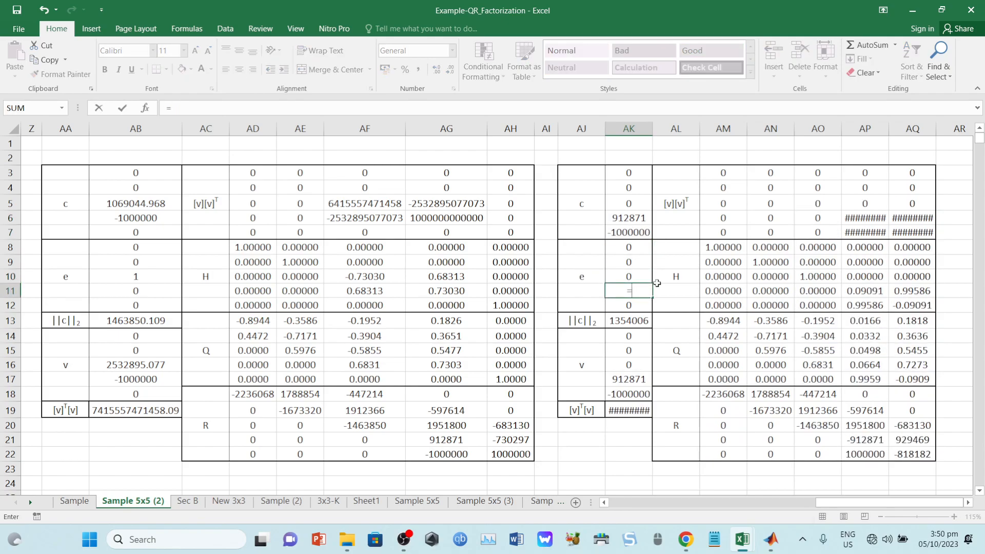
type("if(")
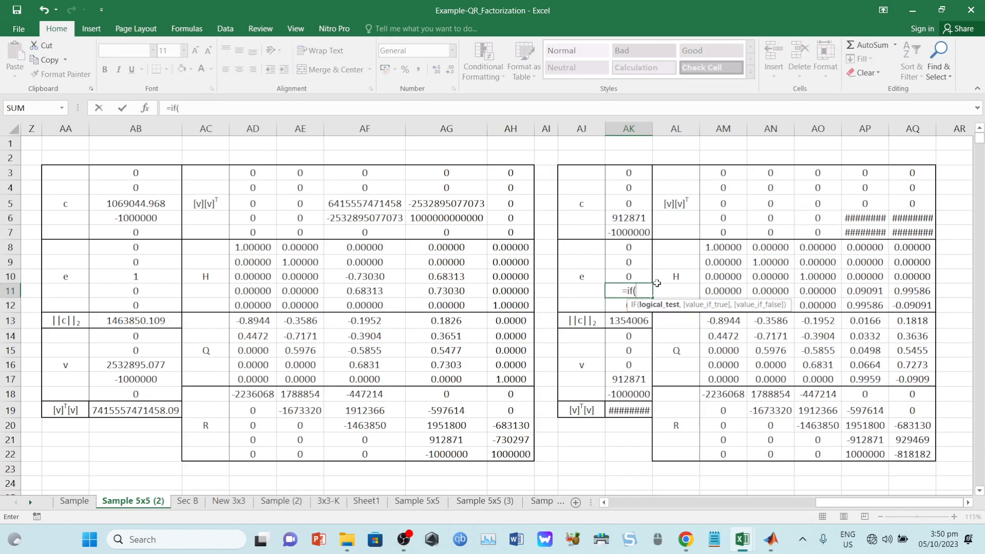
left_click(626, 220)
type(">0,1,-")
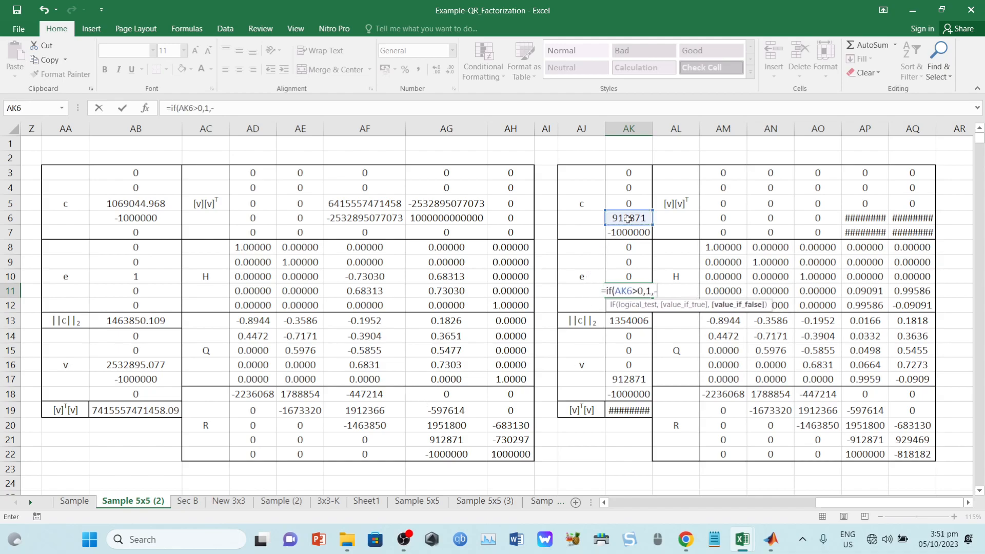
type("1)")
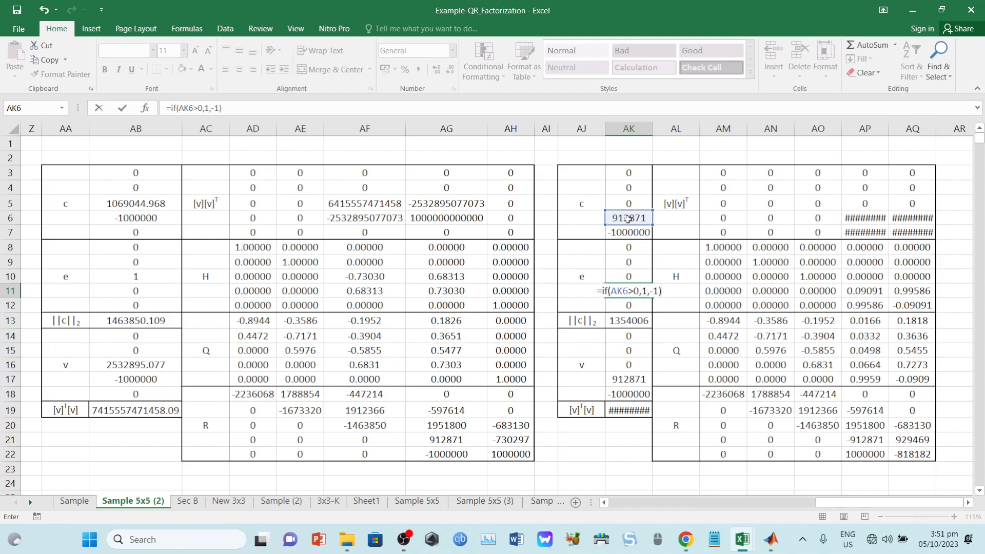
key("Return")
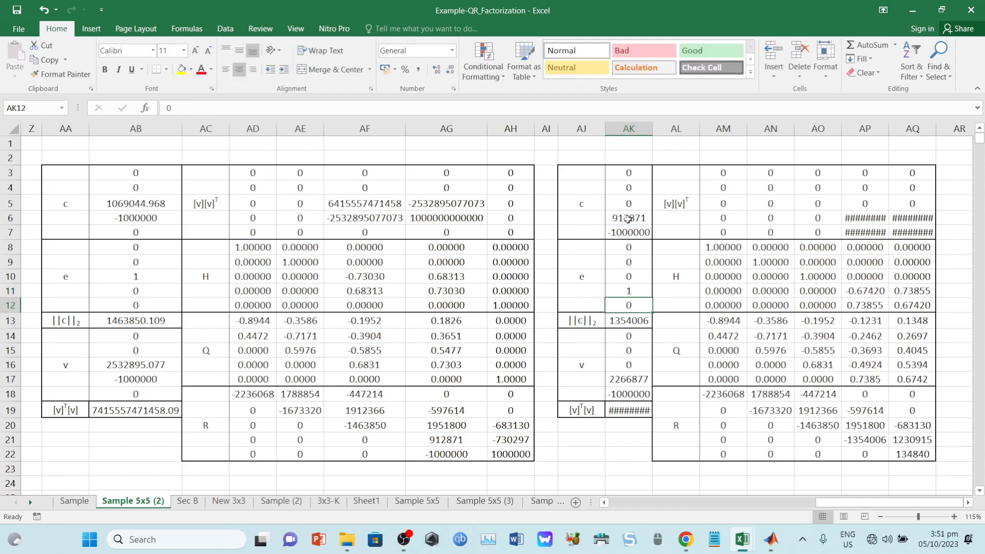
- Autofit the widths of columns AK, AP and AQ so the fourth block's large numbers display in full
double_click(652, 131)
double_click(935, 129)
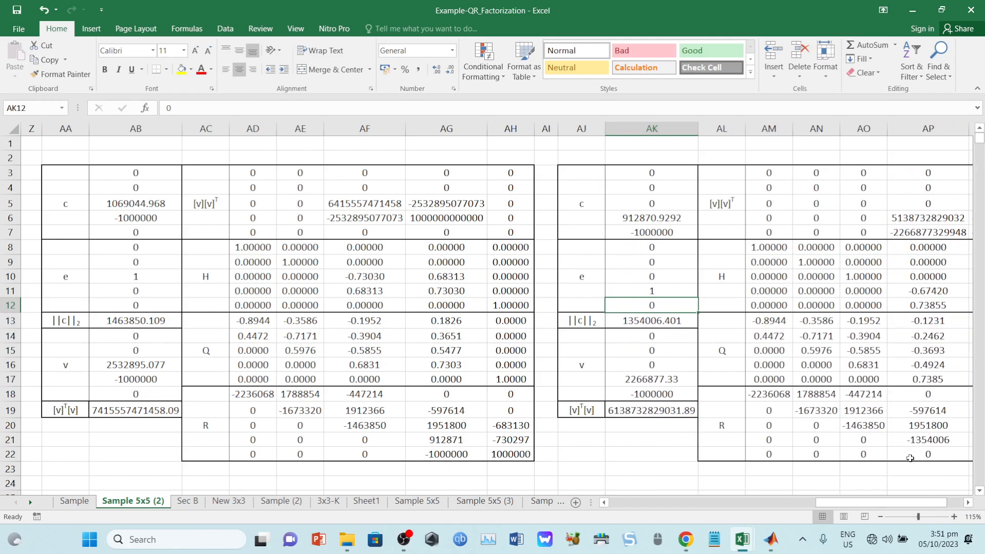
left_click_drag(906, 502, 926, 501)
double_click(949, 130)
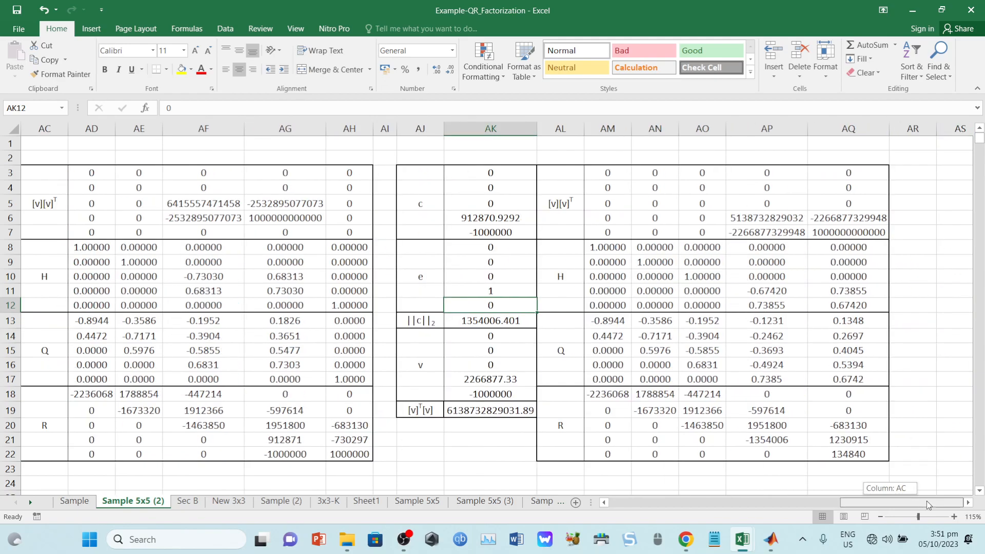
- Examine the below-diagonal entries of the fourth block's R, and review the final Q in AM13:AQ17 and R in AM18:AQ22
left_click_drag(614, 416, 608, 455)
left_click_drag(655, 426, 708, 455, "ctrl")
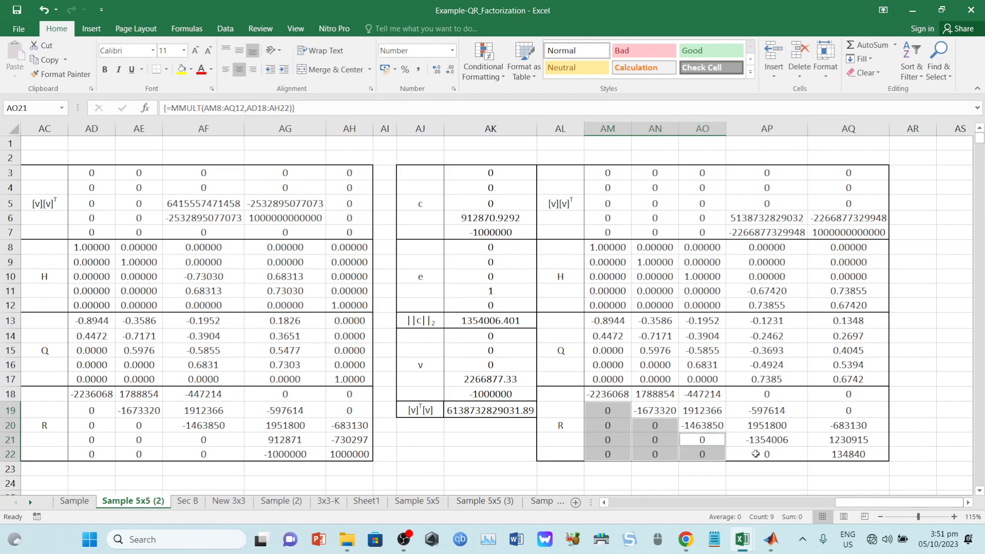
left_click(766, 454, "ctrl")
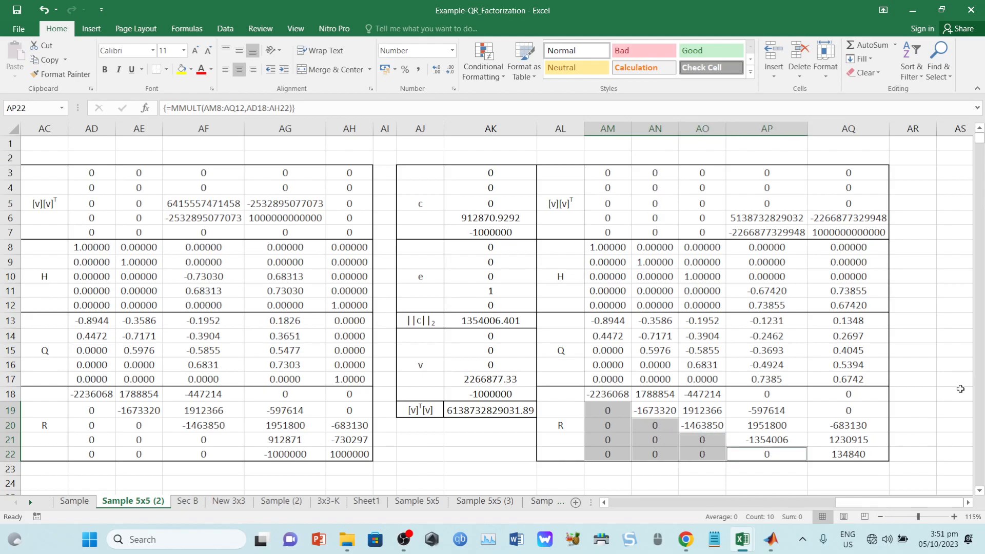
left_click(950, 393)
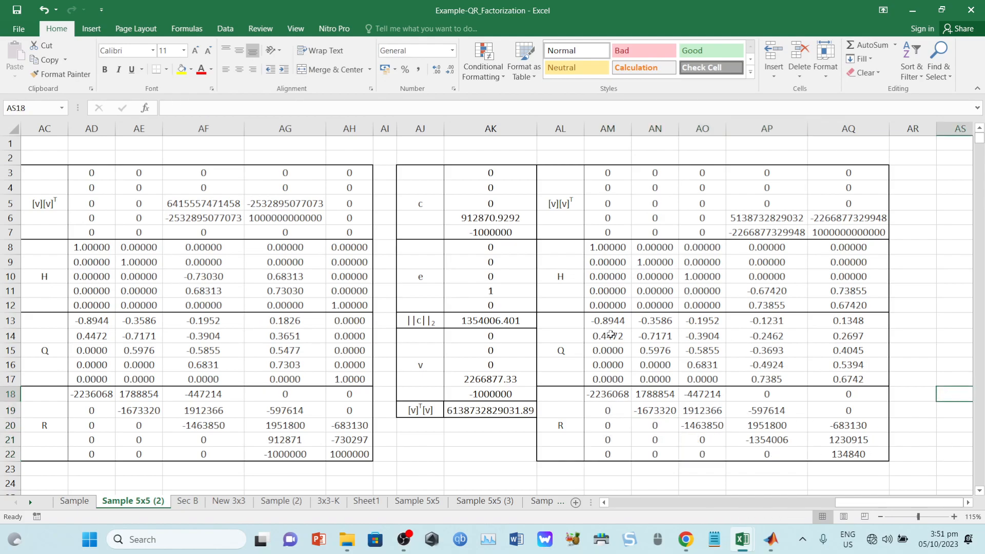
left_click_drag(606, 320, 849, 380)
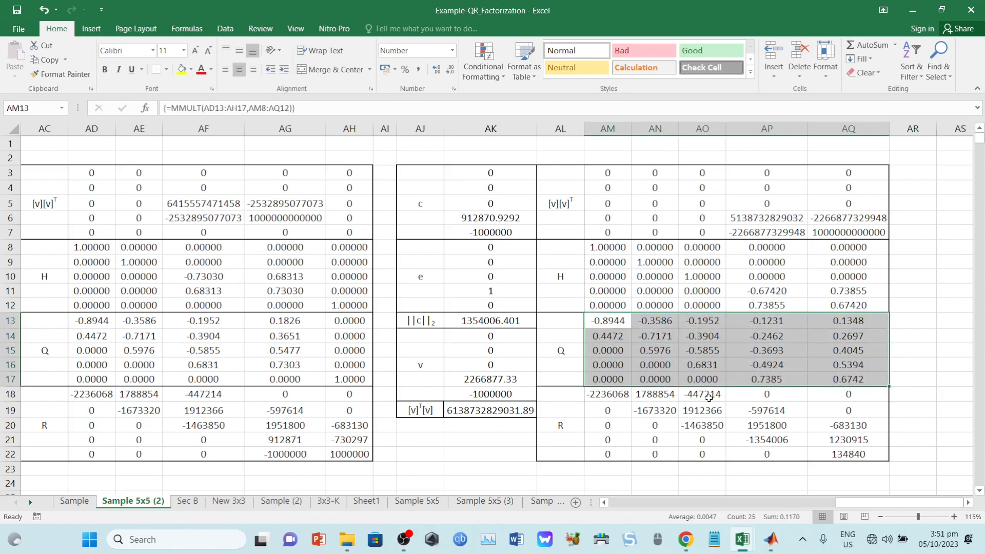
left_click_drag(598, 395, 849, 454)
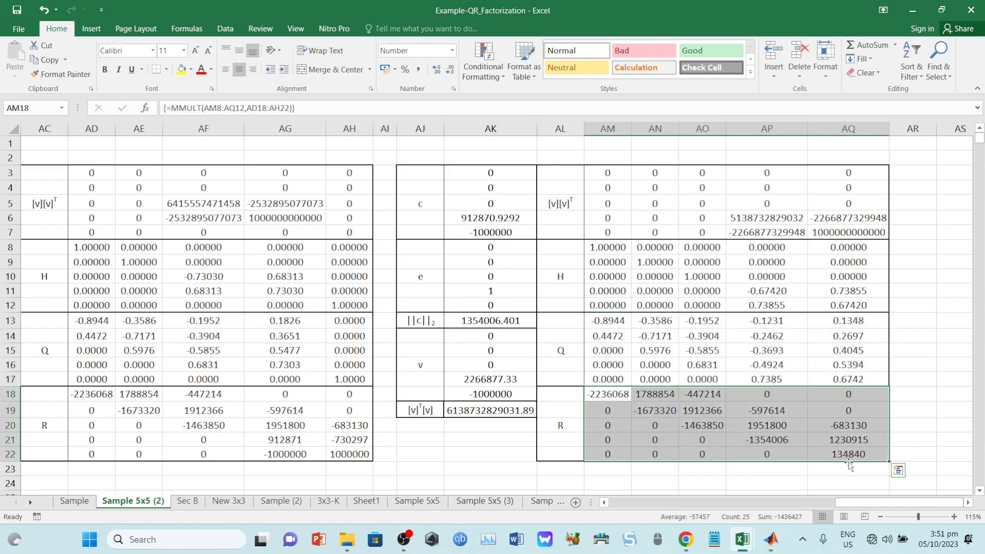
mouse_move(774, 541)
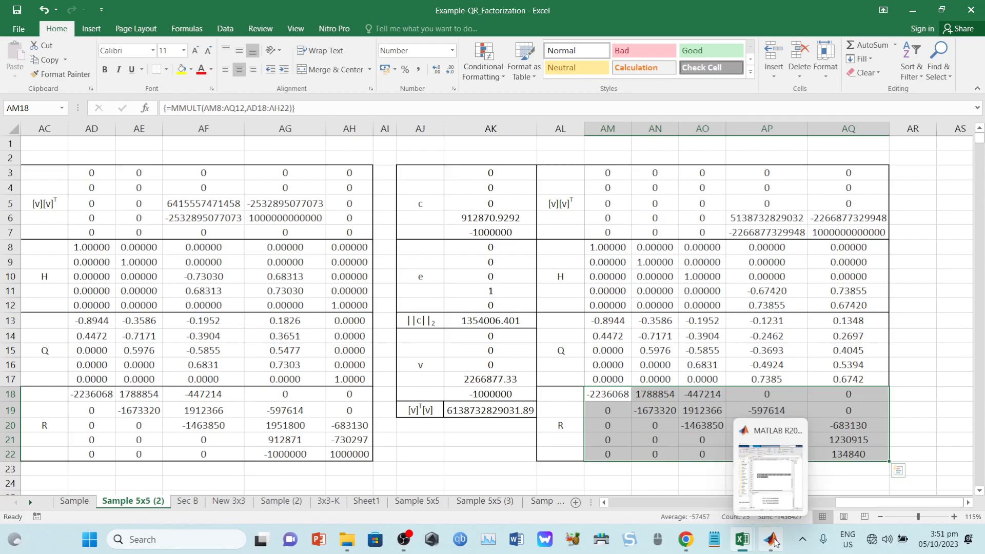
left_click(773, 541)
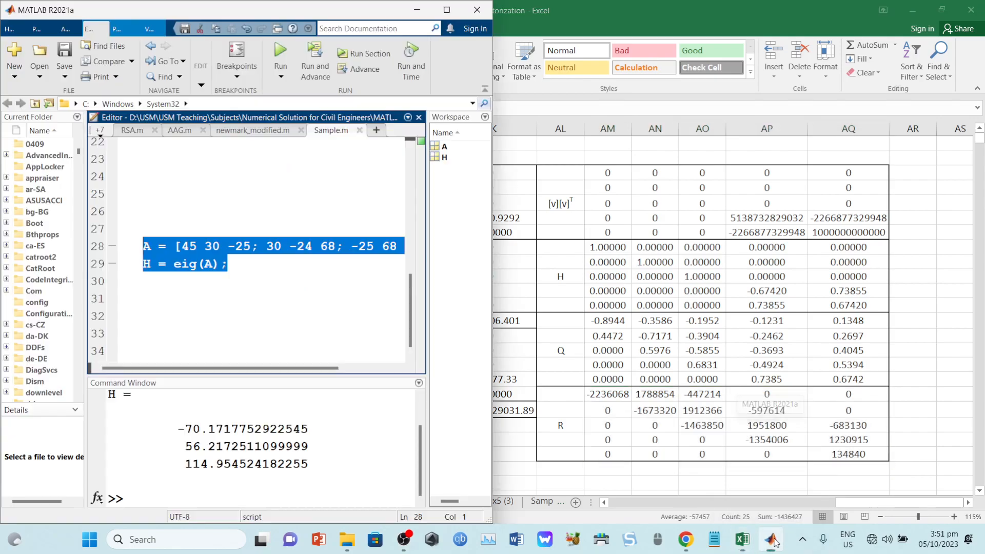
left_click(350, 199)
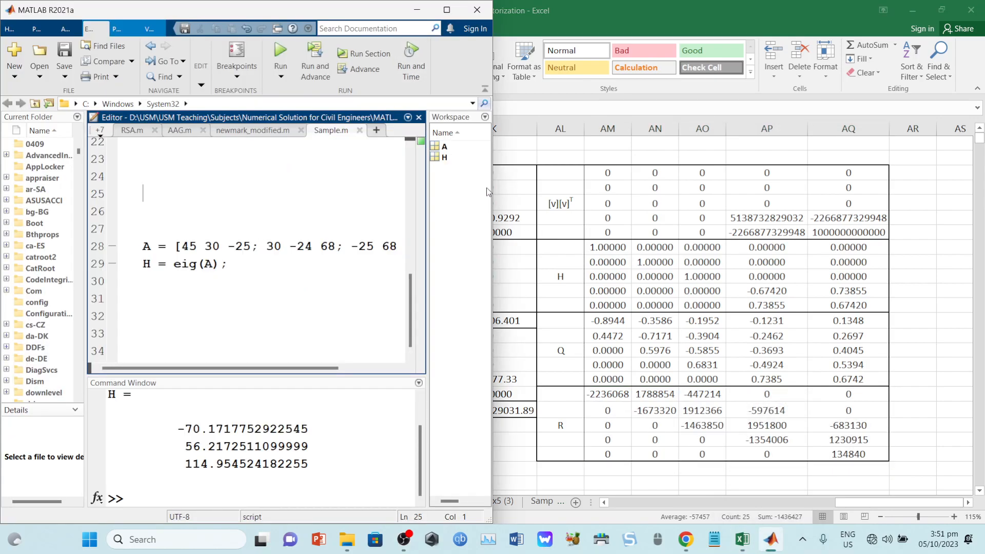
left_click(793, 471)
- Change the label of the input matrix in A6 to A
left_click_drag(895, 504, 664, 504)
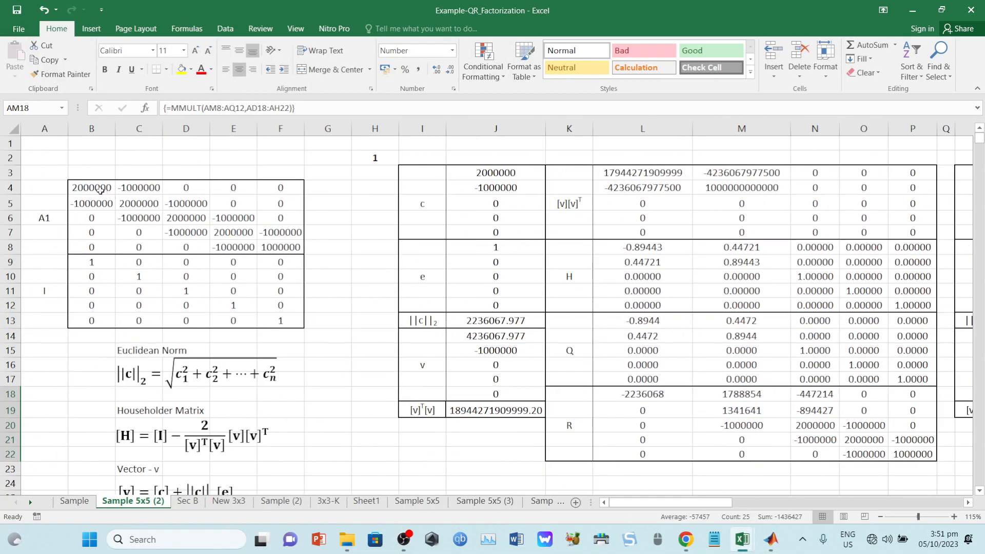
left_click(42, 216)
type("A")
key("Return")
- Copy the matrix in B4:F8 and, in MATLAB's maximized Sample.m script, paste it over the values inside the brackets of A
left_click_drag(102, 188, 265, 242)
key("ctrl+c")
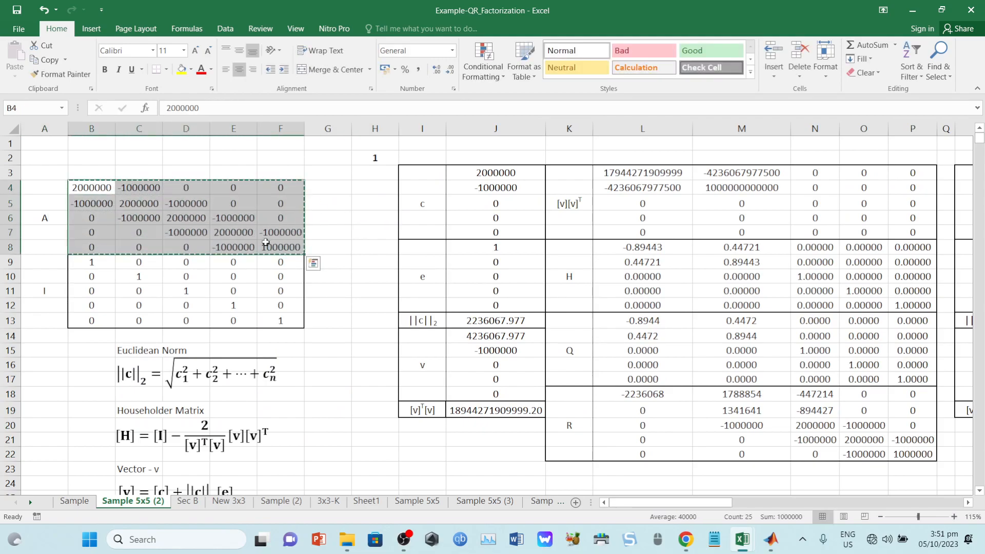
left_click(771, 539)
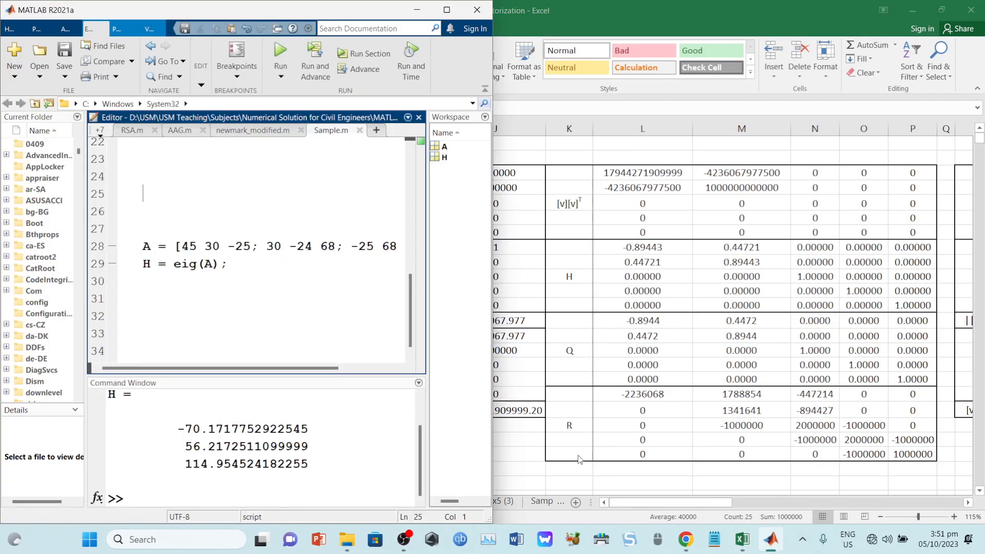
left_click(446, 10)
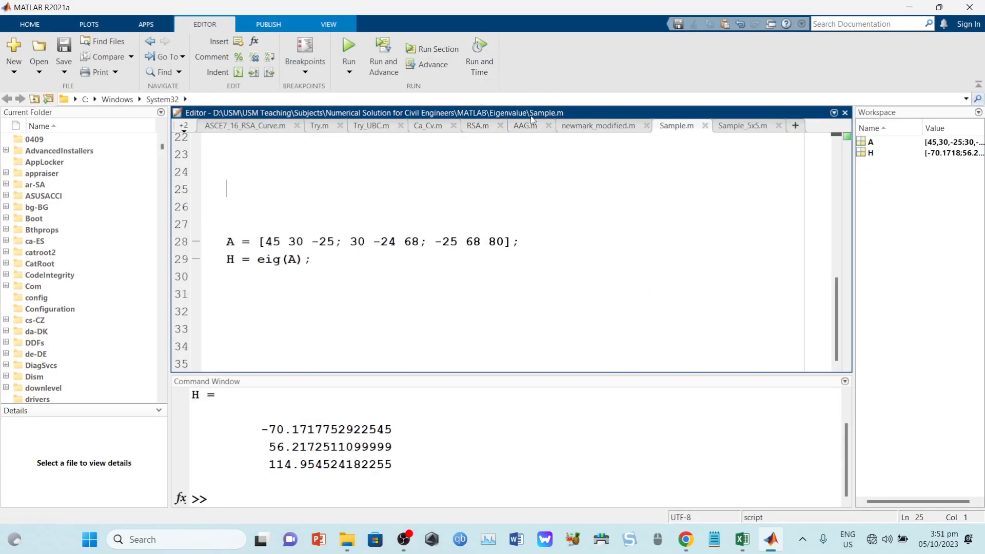
left_click_drag(507, 241, 268, 245)
key("ctrl+v")
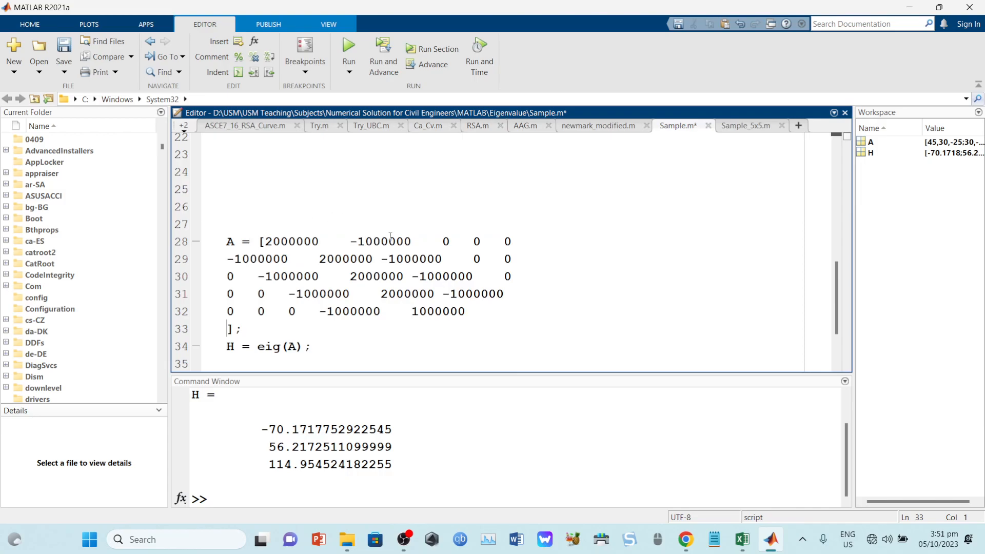
- End each of the first four rows of A with a semicolon and join the closing bracket to the fifth row
left_click(525, 247)
type(";")
left_click(518, 265)
type(";")
key("Delete")
key("Delete")
key("Delete")
key("Delete")
key("Delete")
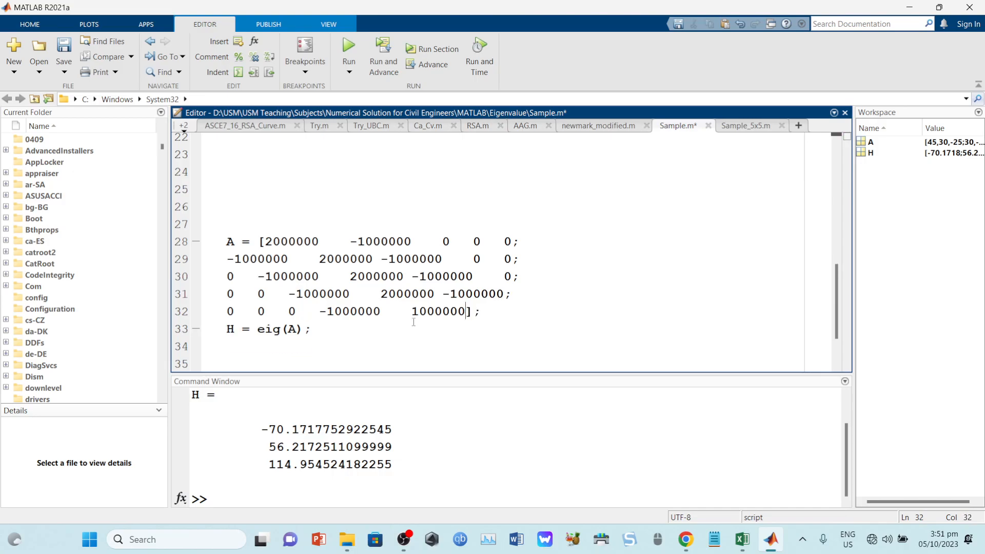
- Replace the eig line with [Q1,R1] = qr(A); and run the script
left_click_drag(312, 330, 230, 337)
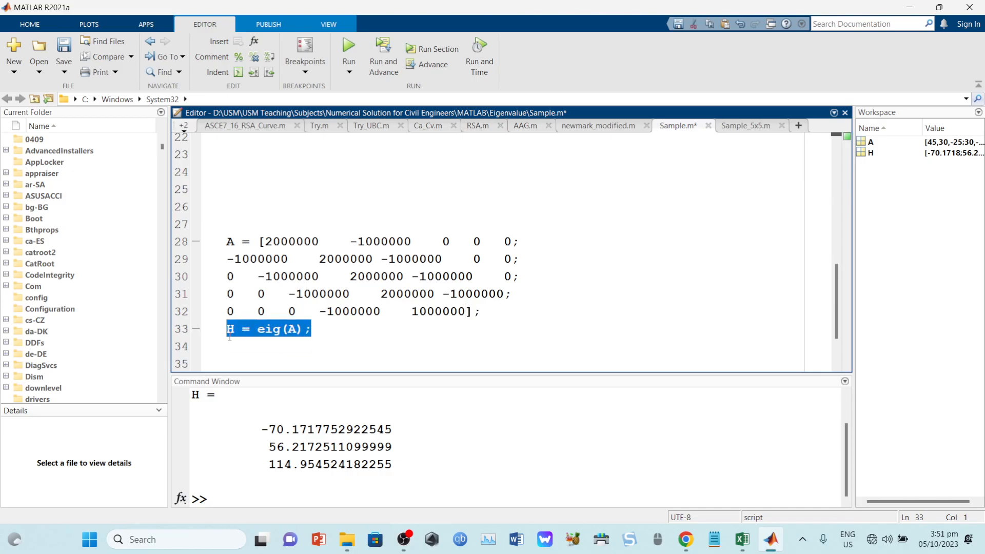
type("[Q")
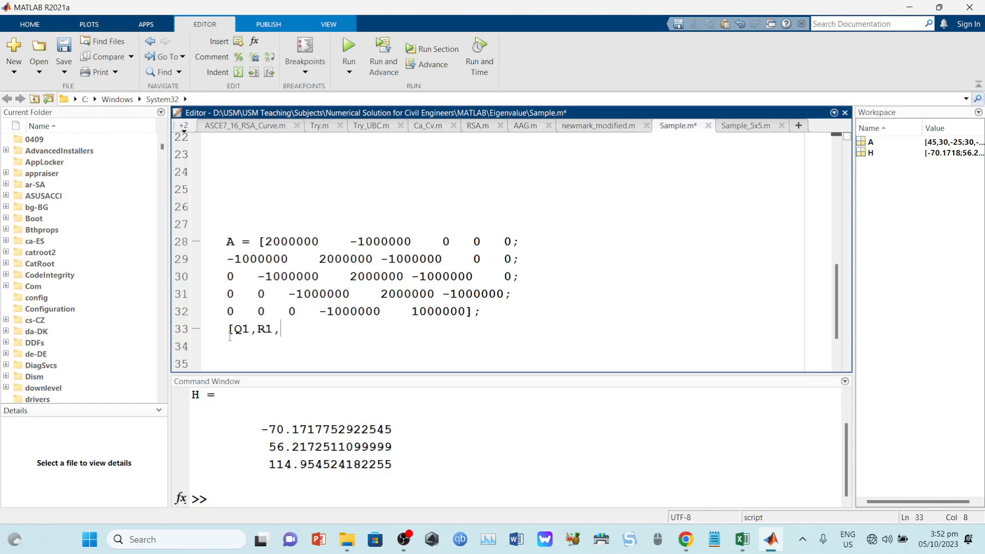
type("1,R1]")
type("= qr(A)")
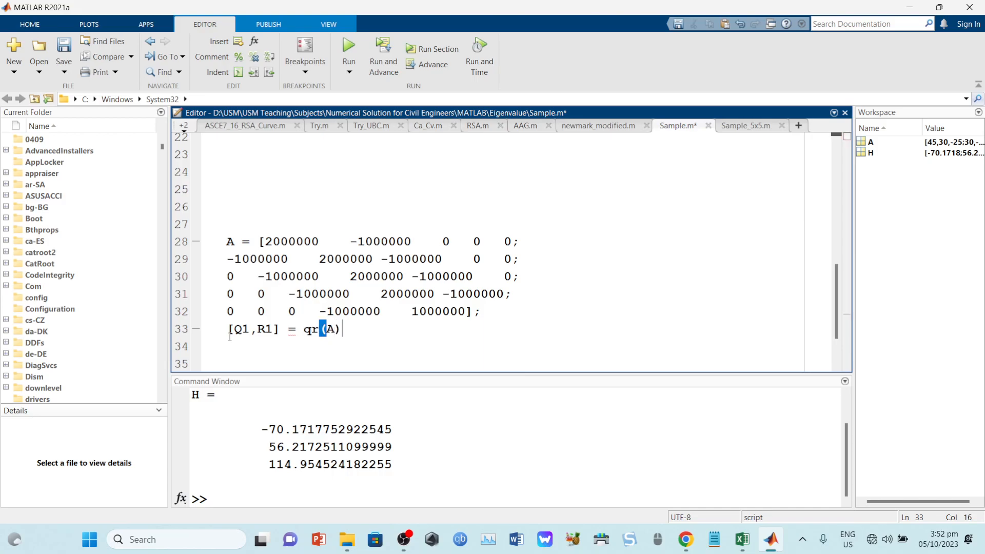
type(";")
left_click(240, 327)
left_click(275, 331)
left_click(509, 359)
key("F5")
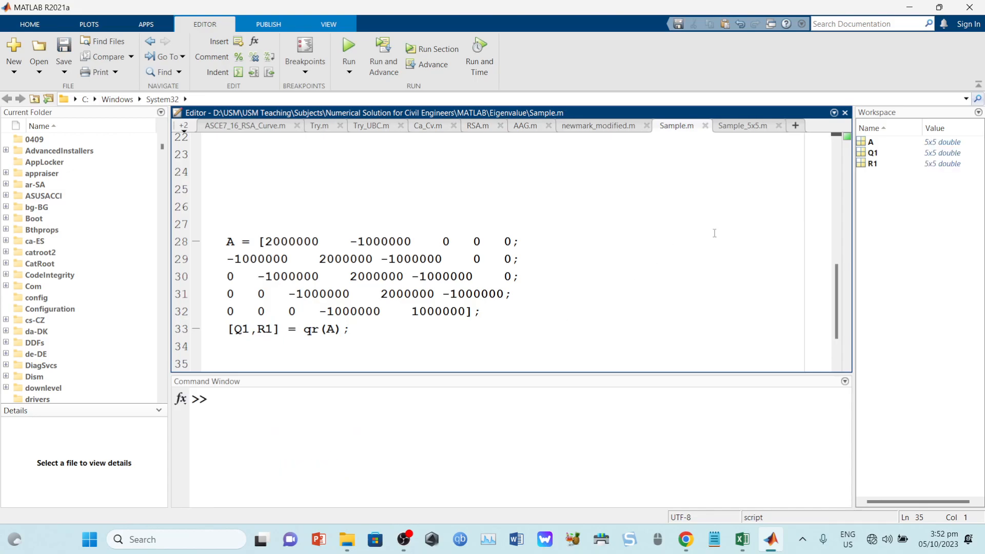
- Open the workspace variable Q1 and copy its full 5x5 block of values
double_click(871, 152)
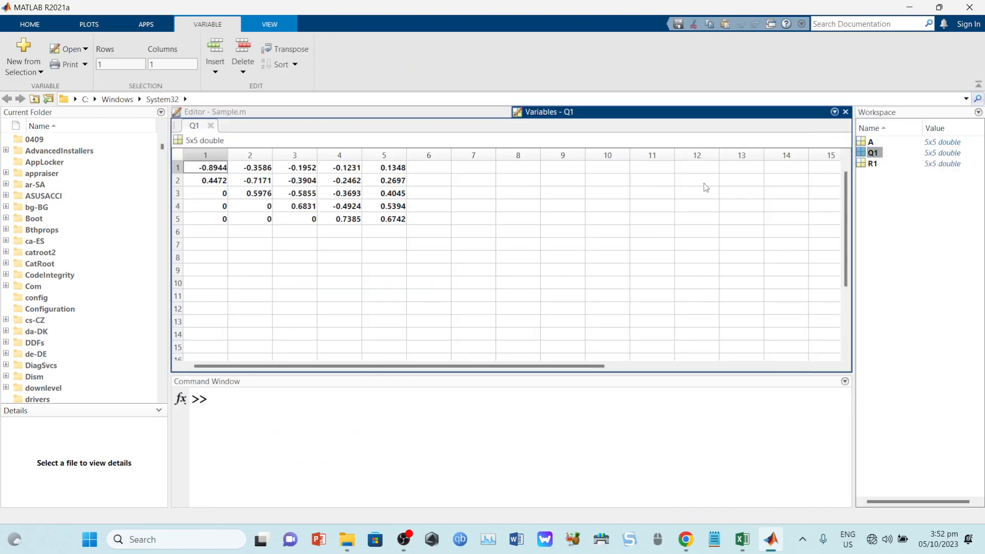
left_click_drag(193, 175, 400, 219)
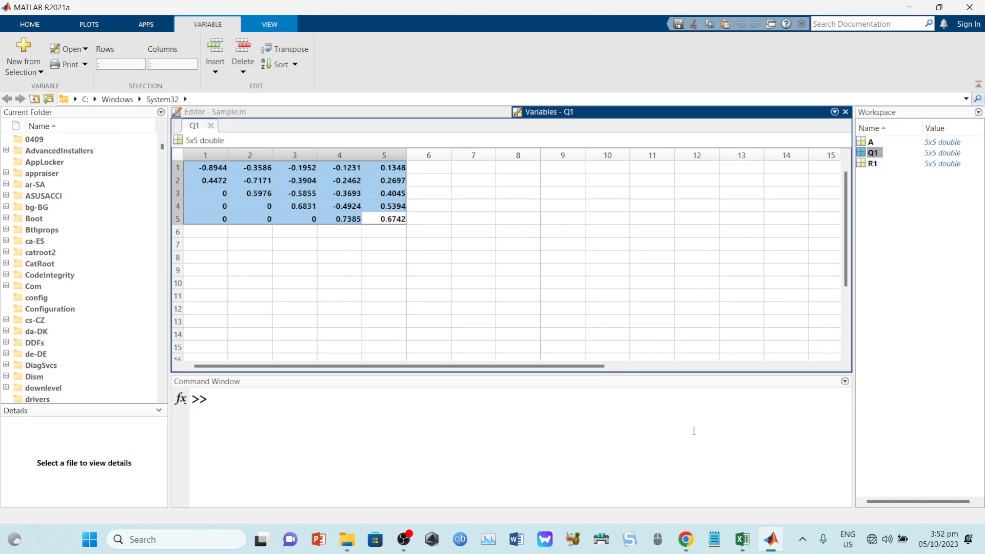
right_click(287, 197)
left_click(316, 219)
- In the Example-QR_Factorization workbook in Excel, narrow column AR and paste the Q1 values into AS13:AW17 beside the final Q
mouse_move(742, 539)
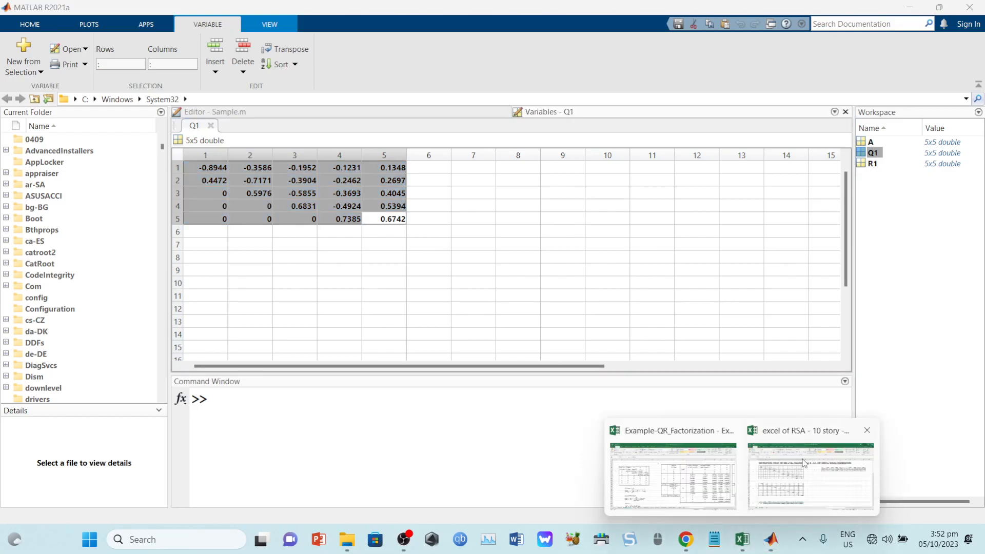
left_click(725, 465)
left_click_drag(700, 502, 942, 478)
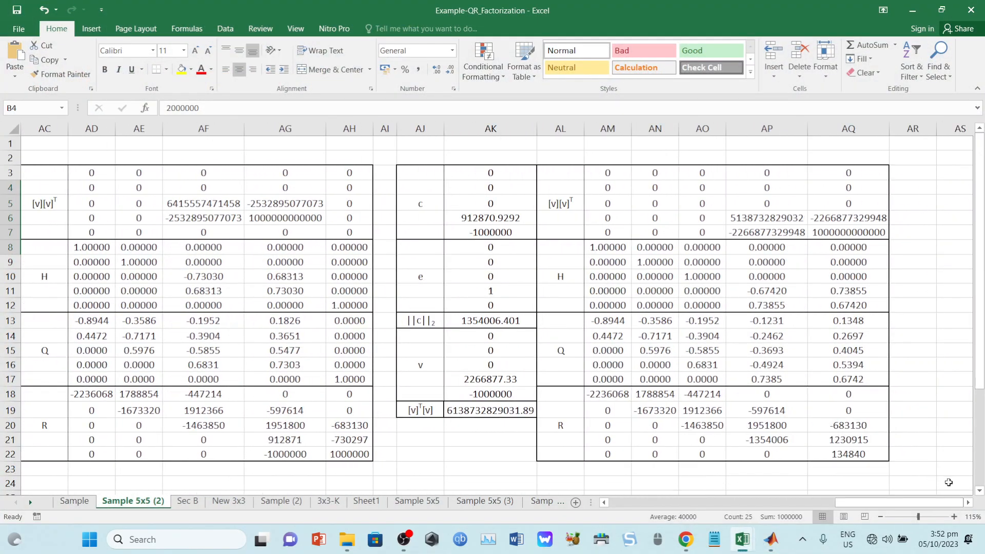
left_click(968, 501)
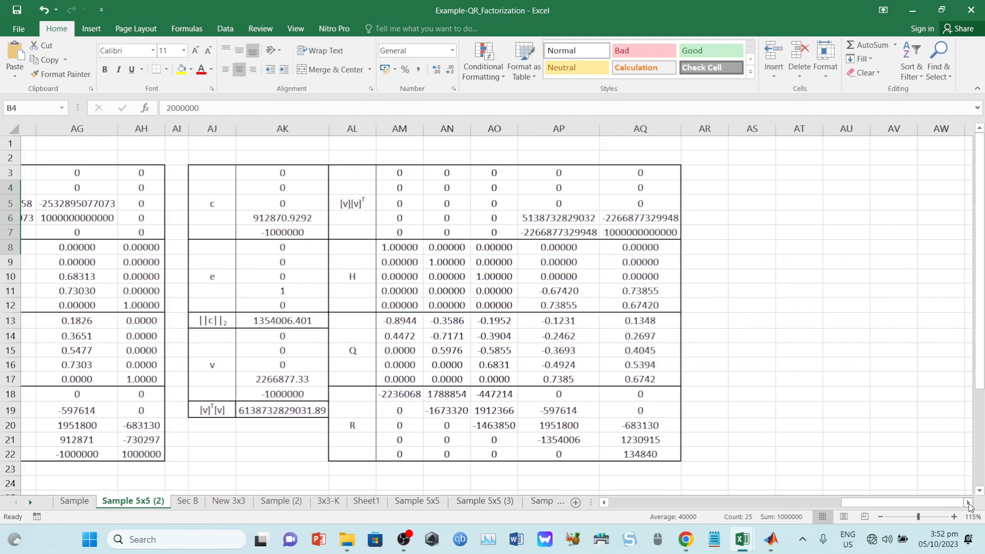
left_click_drag(631, 128, 611, 128)
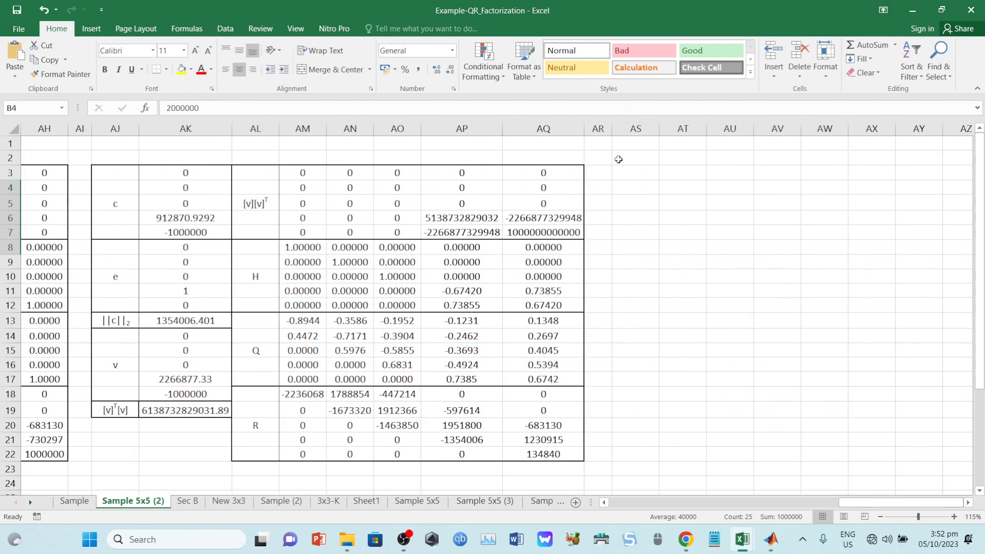
left_click_drag(641, 318, 877, 374)
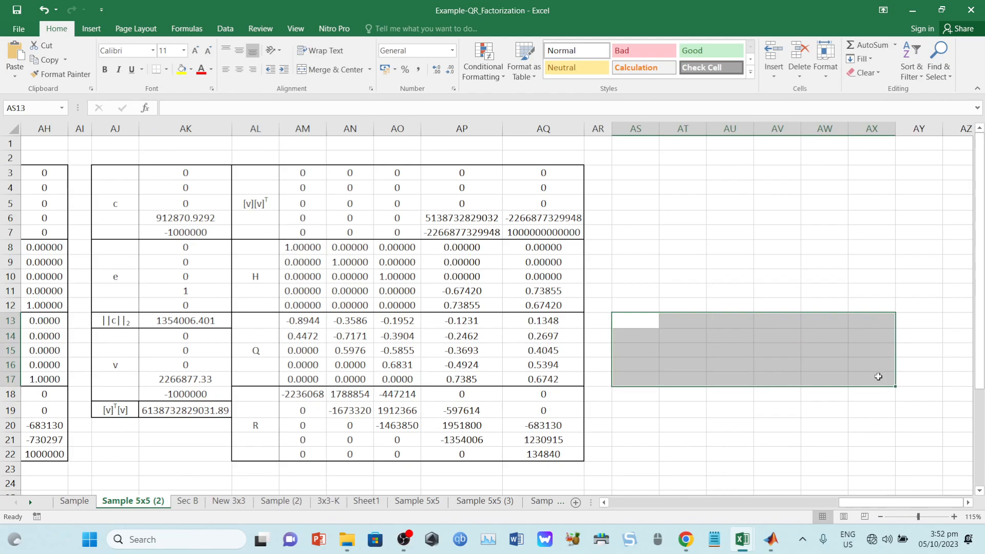
key("ctrl+v")
left_click(472, 303)
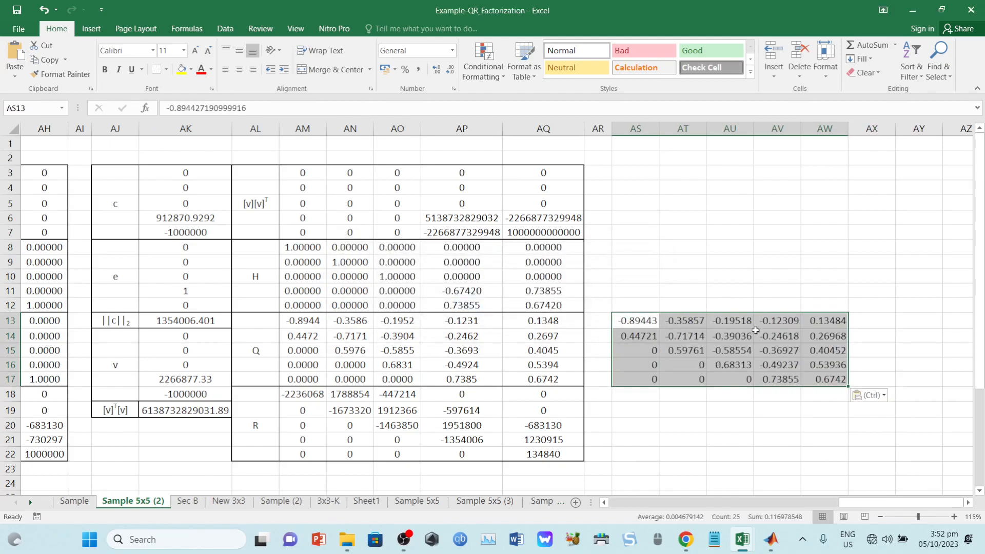
- Compare the first two columns of the pasted Q1 with the matching columns of the final Q in AM13:AQ17
left_click(644, 322)
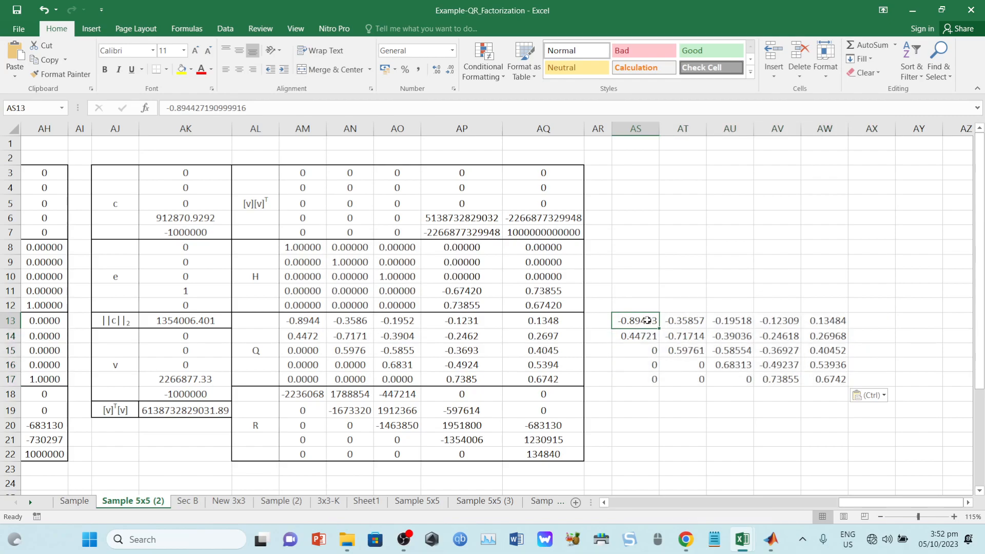
left_click_drag(646, 320, 653, 375)
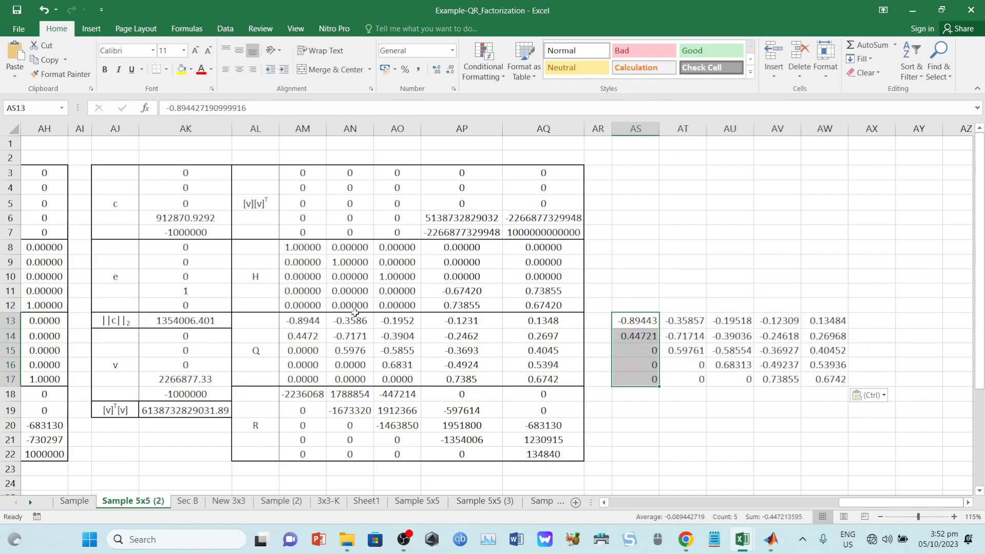
left_click(312, 324)
left_click_drag(312, 324, 312, 379)
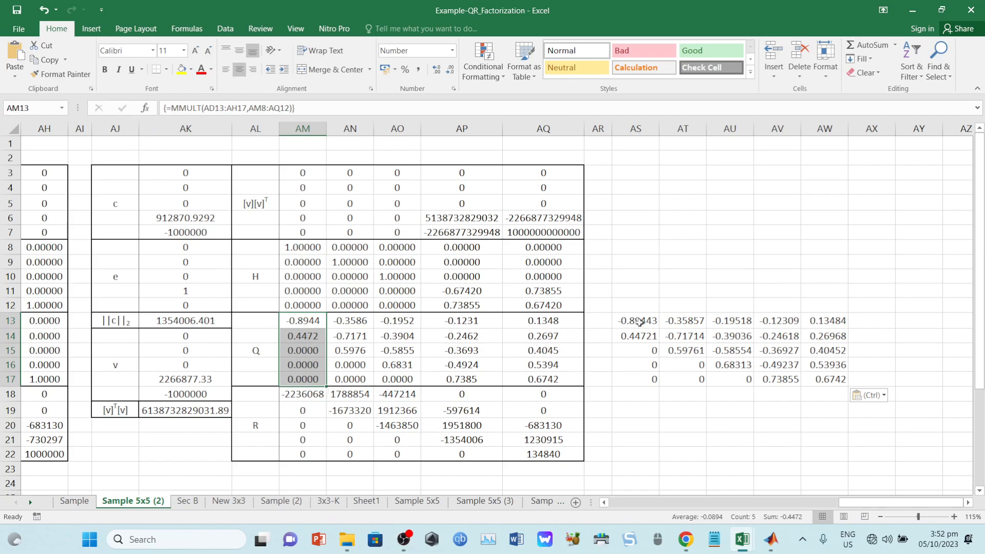
left_click(694, 319)
left_click_drag(693, 319, 690, 380)
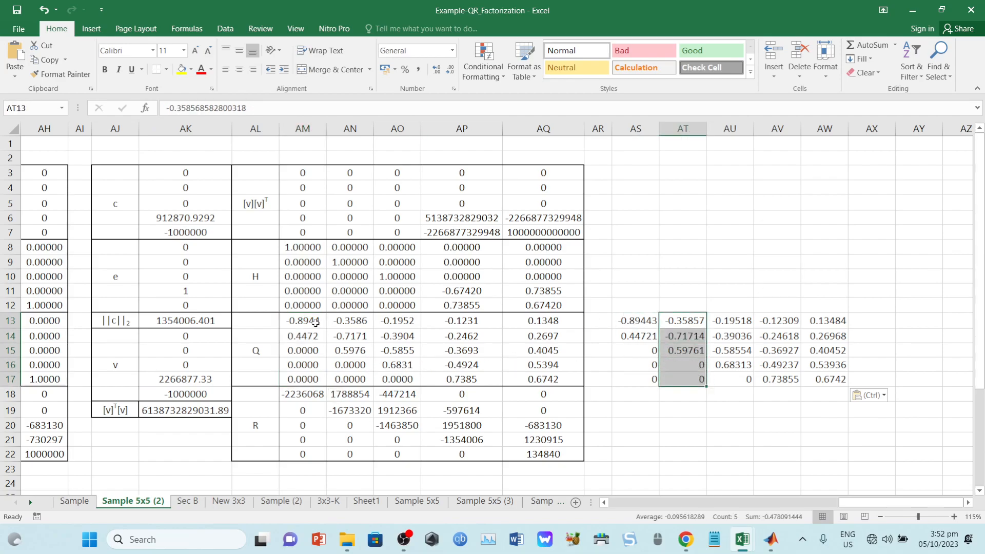
- Show the pasted Q1 values in AS13:AW17 with six decimal places and narrow column AX
left_click_drag(643, 319, 827, 381)
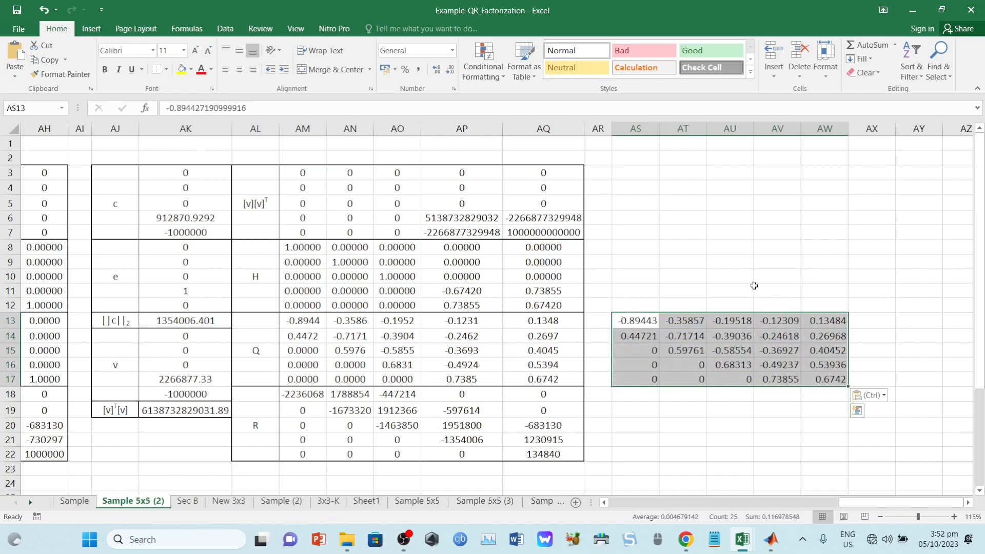
left_click(433, 72)
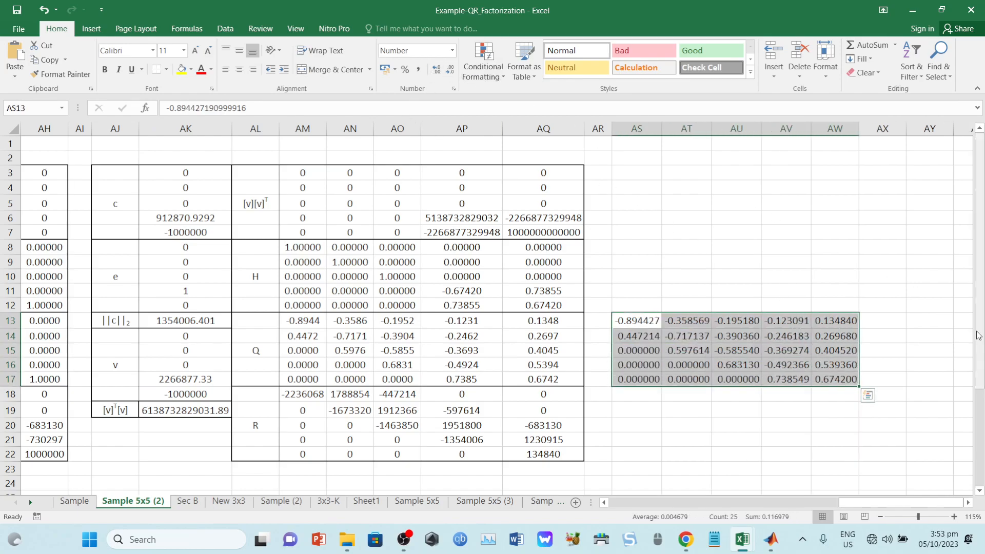
left_click_drag(907, 134, 895, 134)
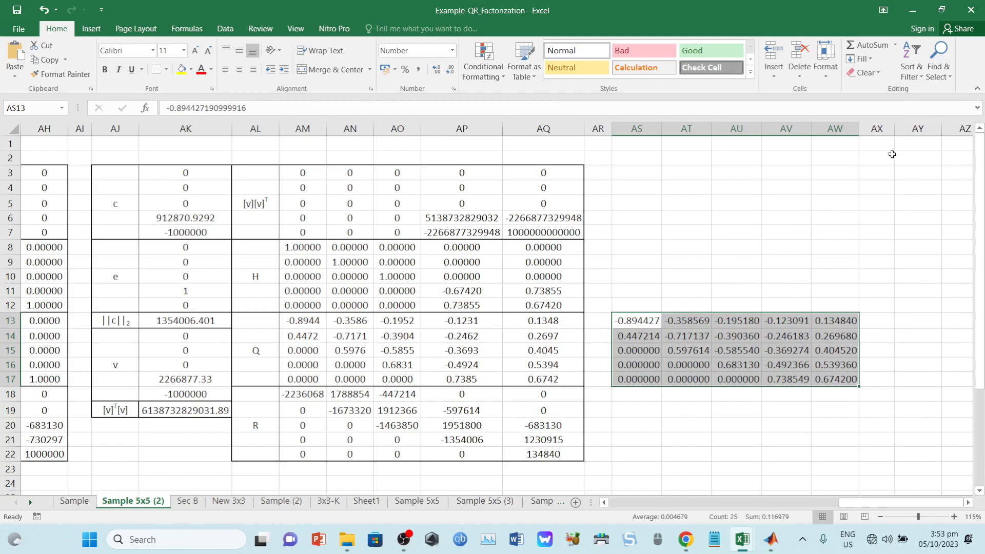
double_click(968, 502)
left_click(694, 443)
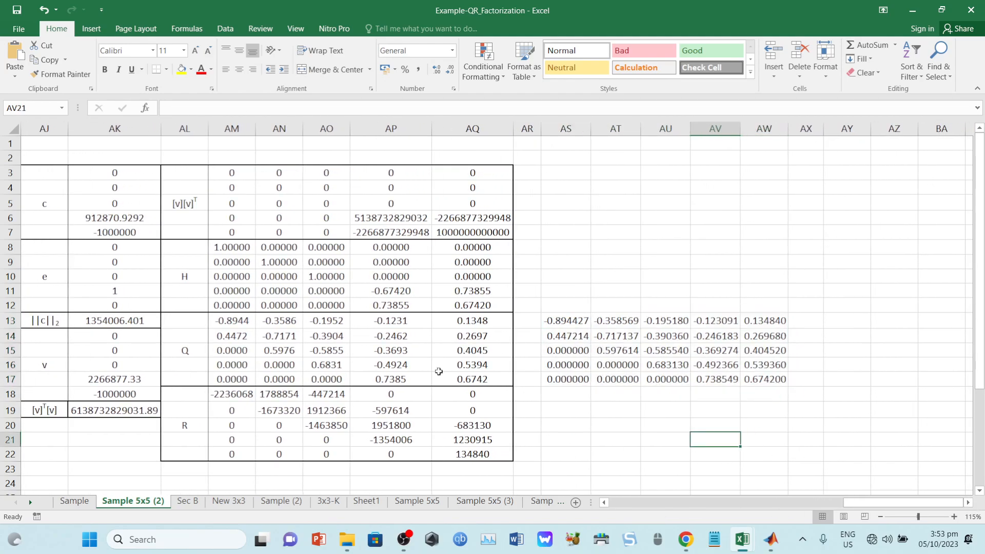
- Compare the individual entries of the final Q in AM13:AQ17 with the pasted MATLAB values, including the last column in AW
left_click(278, 334)
key("Right")
key("Right")
key("Right")
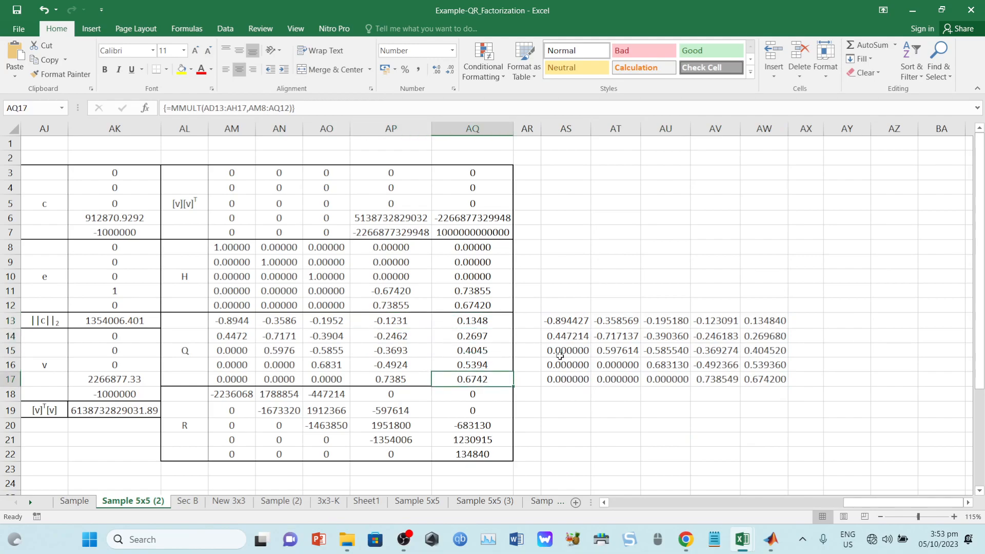
left_click(719, 320)
left_click(778, 321)
key("Down")
key("Down")
key("Down")
key("Down")
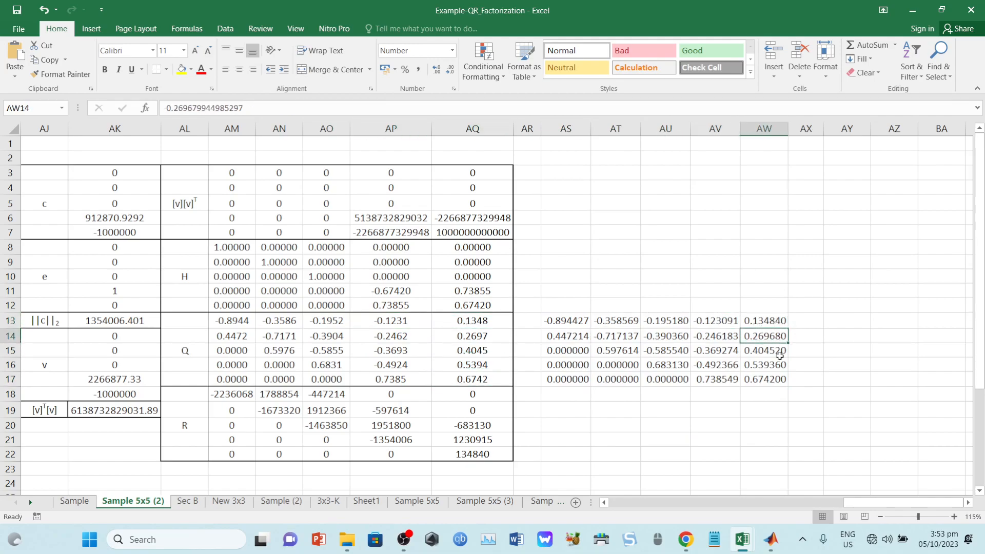
- Show the final Q in AM13:AQ17 with seven decimal places
left_click_drag(237, 325, 495, 381)
left_click(436, 73)
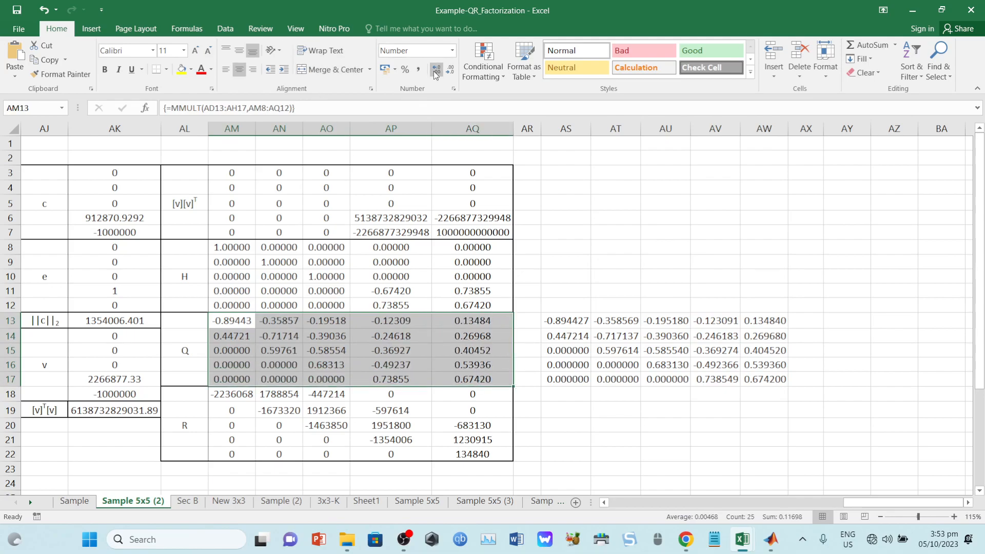
left_click(439, 73)
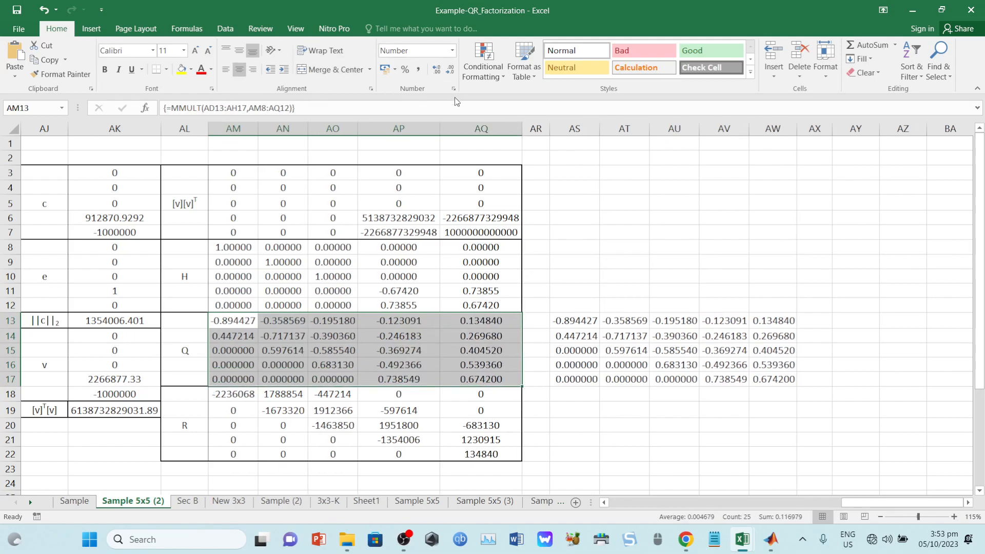
left_click(439, 73)
left_click(740, 256)
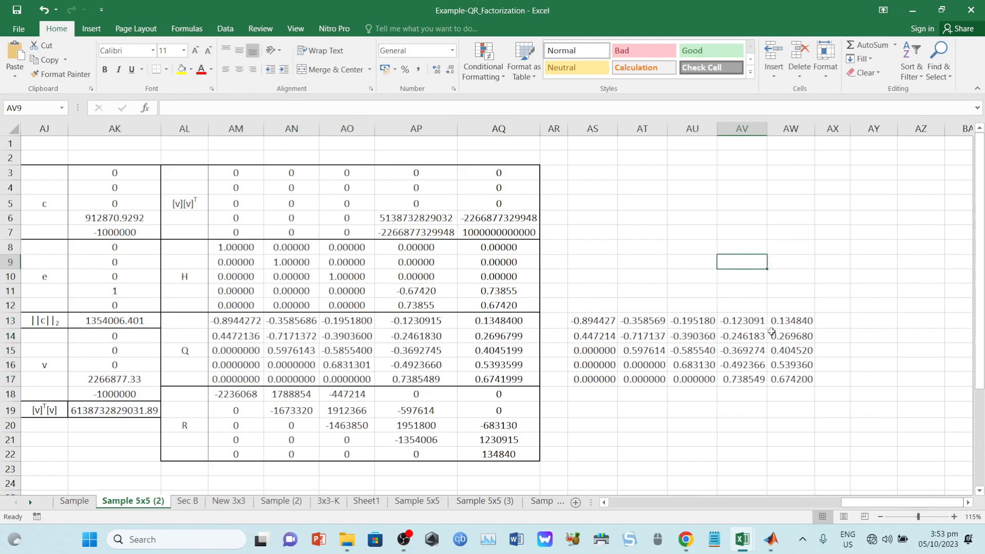
- Compare the last column of the pasted Q1 in AW13:AW17 with the matching column of the final Q in AQ
left_click_drag(795, 321, 808, 391)
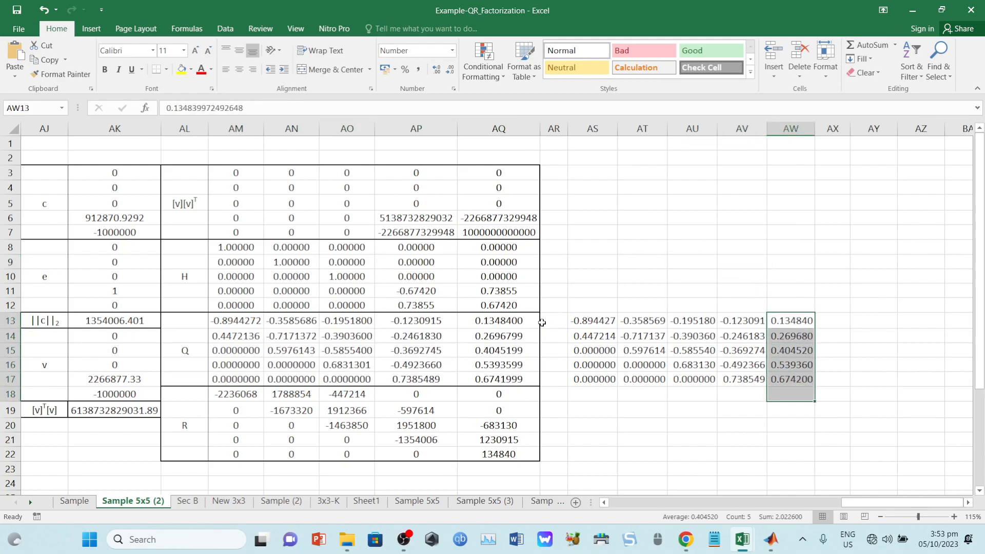
left_click_drag(530, 321, 533, 336)
left_click(610, 377)
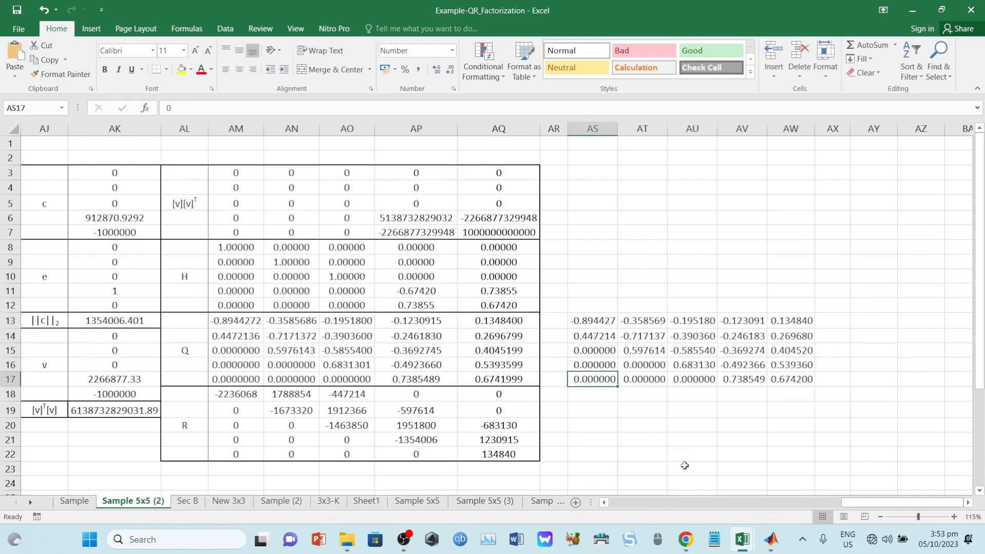
- Switch to MATLAB, open the variable R1 and select all its 5x5 values
left_click(771, 539)
double_click(871, 163)
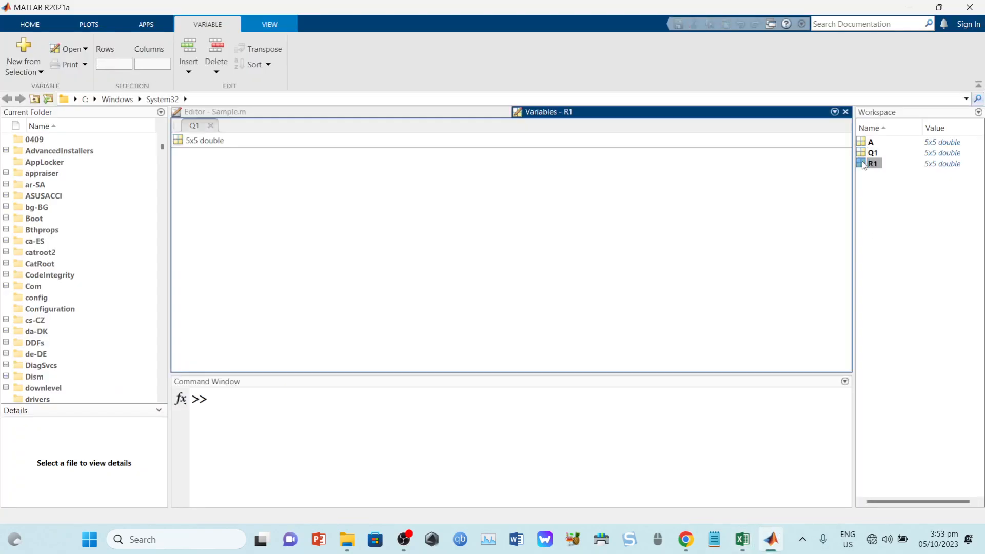
left_click_drag(202, 169, 374, 220)
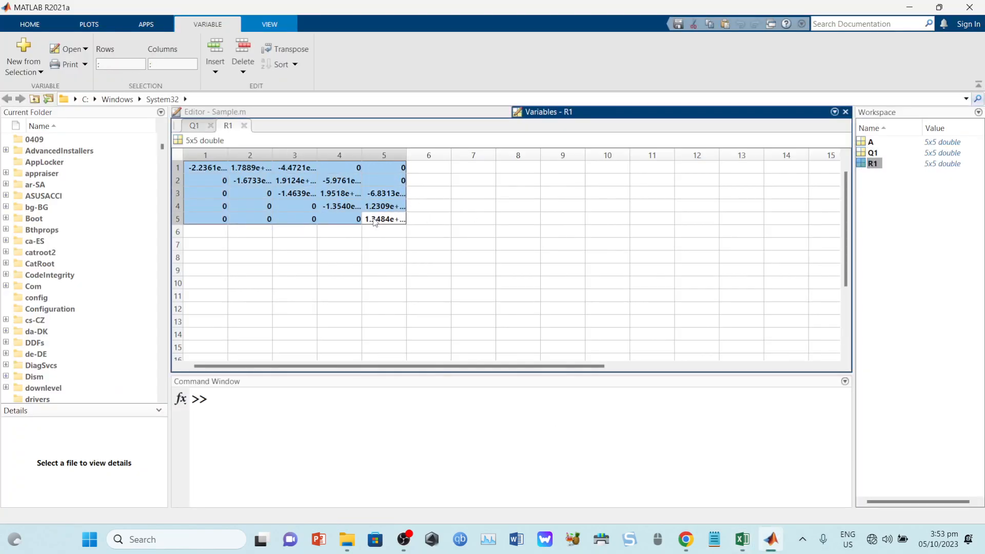
- Add the line "format long g" above the definition of A in Sample.m and save the script
left_click(281, 116)
left_click(258, 209)
type("long")
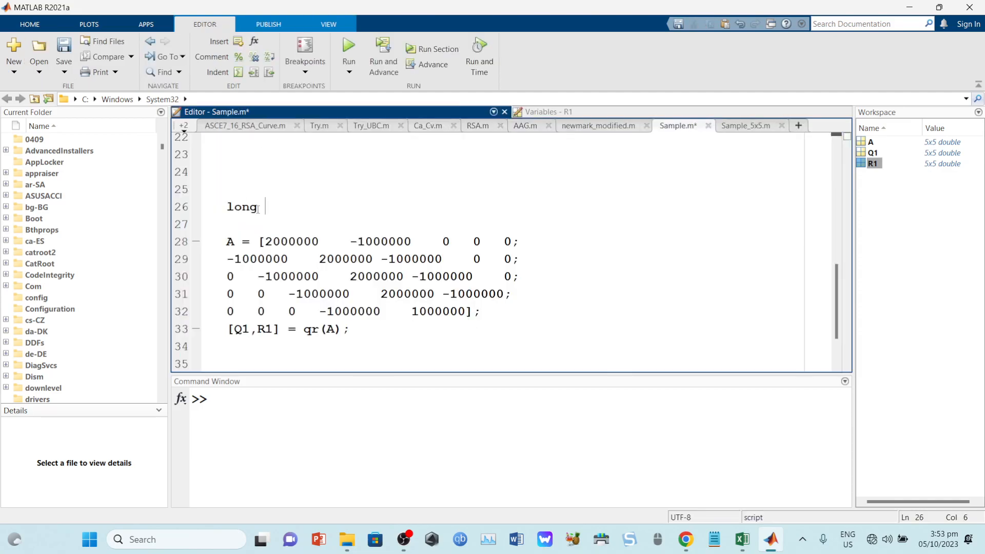
key("BackSpace")
key("BackSpace")
key("BackSpace")
type("format long ")
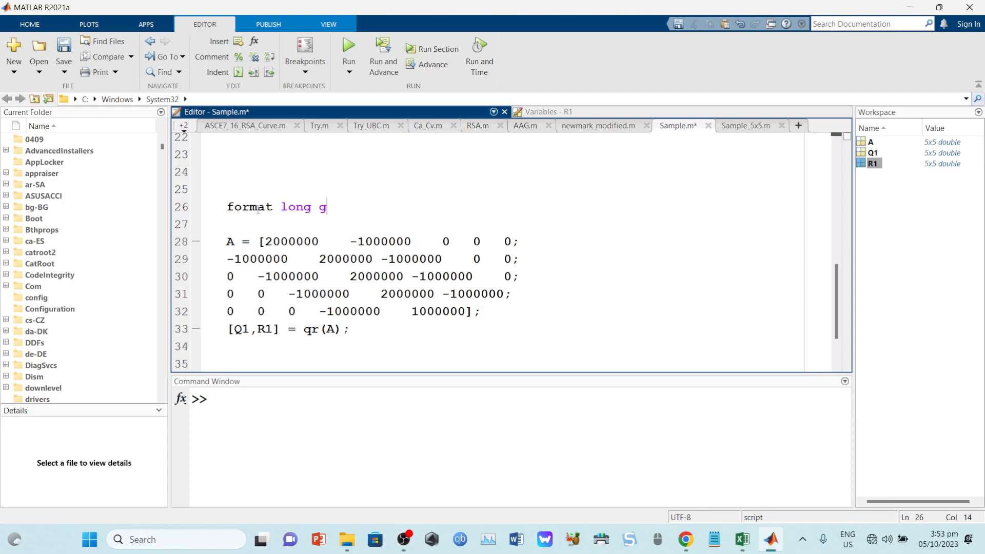
type("g")
key("ctrl+s")
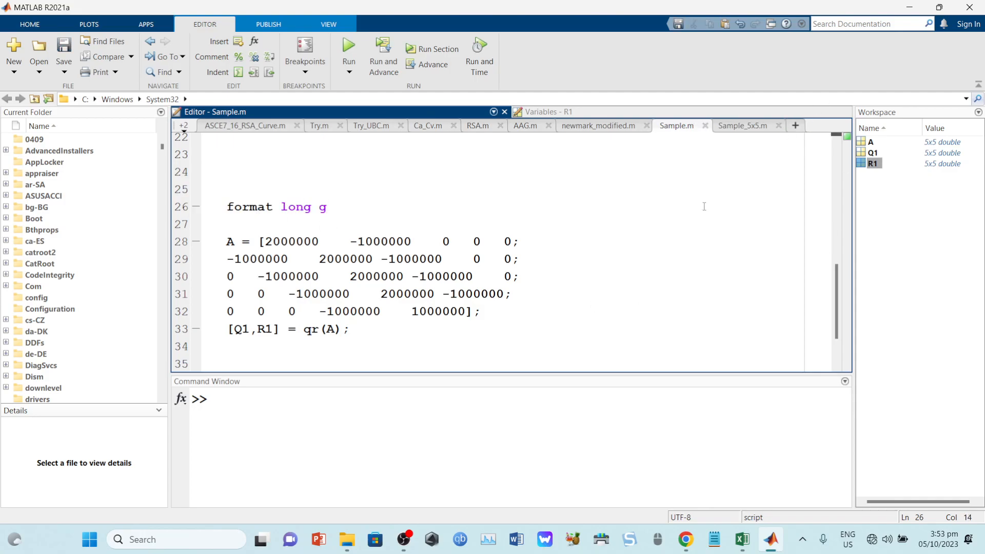
- Copy the 5x5 values of R1 from MATLAB and switch back to the Example-QR_Factorization workbook in Excel
double_click(862, 165)
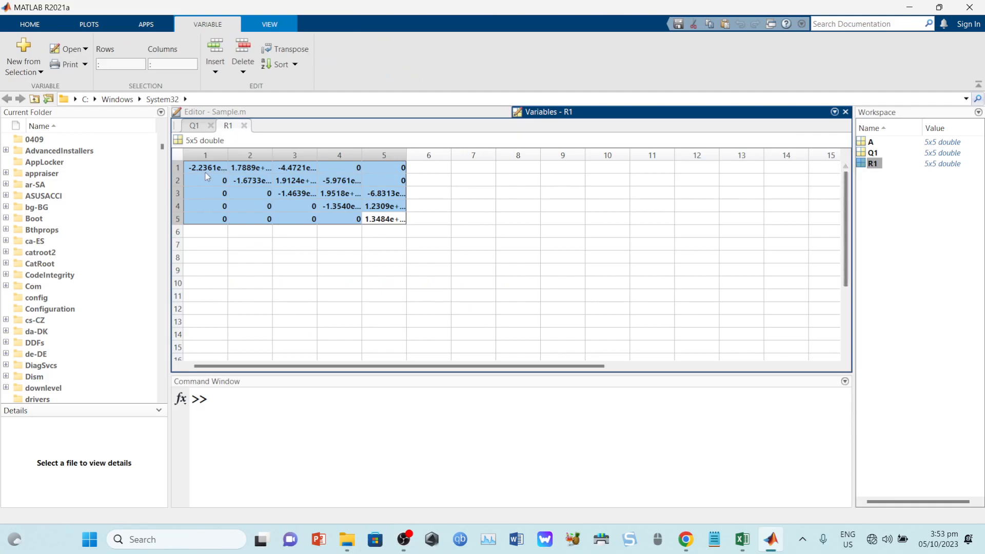
right_click(205, 173)
left_click(252, 191)
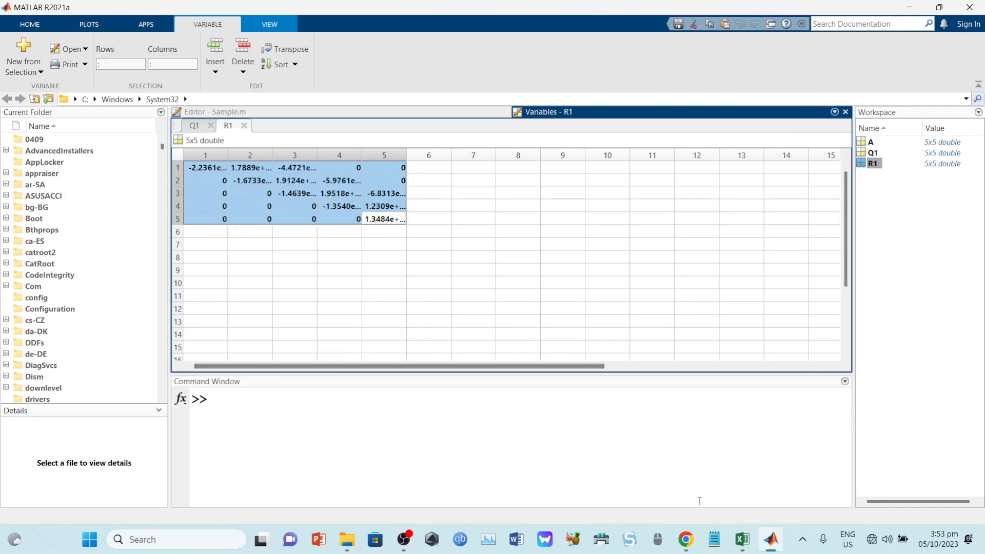
left_click(737, 549)
left_click(809, 477)
left_click(752, 540)
left_click(701, 464)
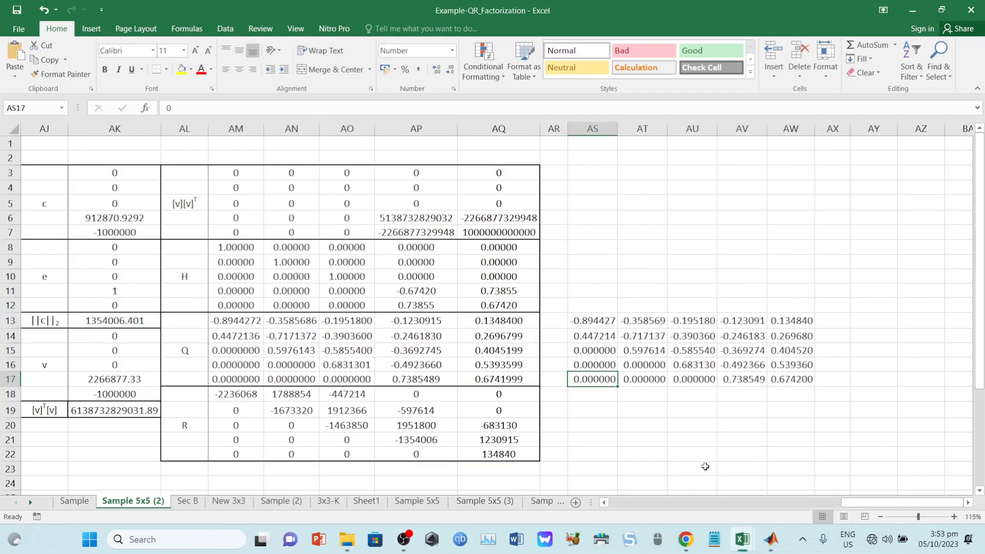
- Paste the copied R1 values into AS18:AW22 and show them with nine decimal places beside the final R
left_click(600, 402)
key("ctrl+v")
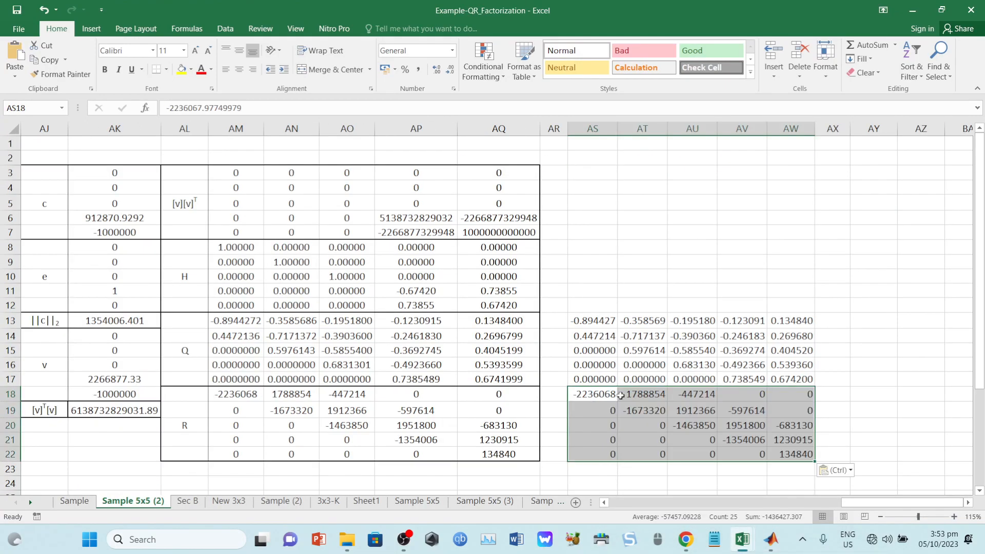
left_click(433, 71)
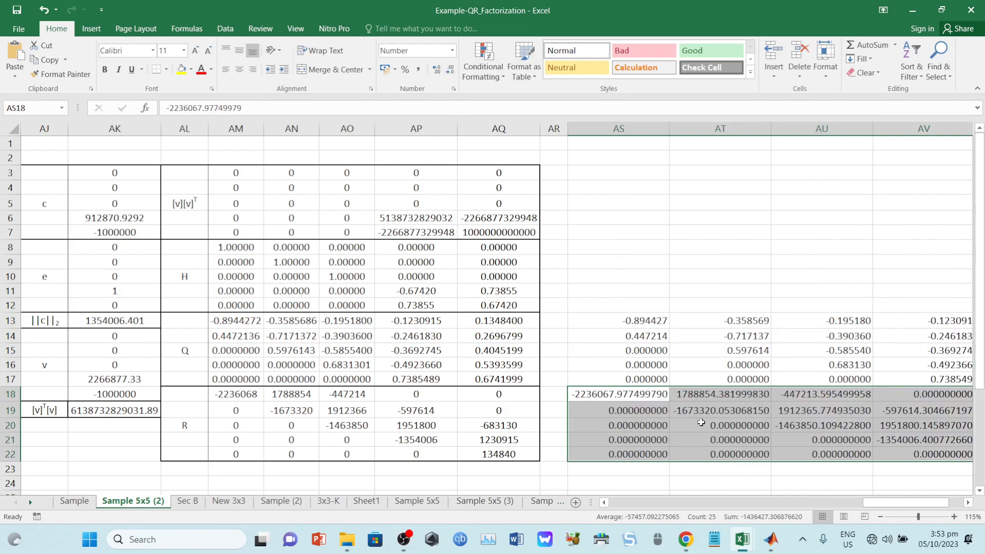
left_click_drag(870, 506, 886, 506)
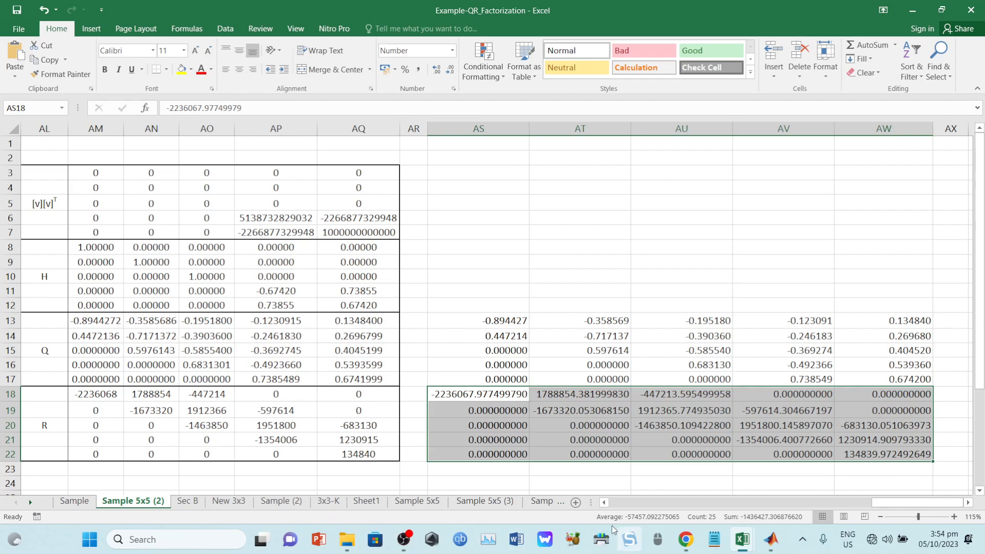
- Review the qr(A) call in Sample.m in MATLAB and return to the Example-QR_Factorization workbook in Excel
left_click(778, 544)
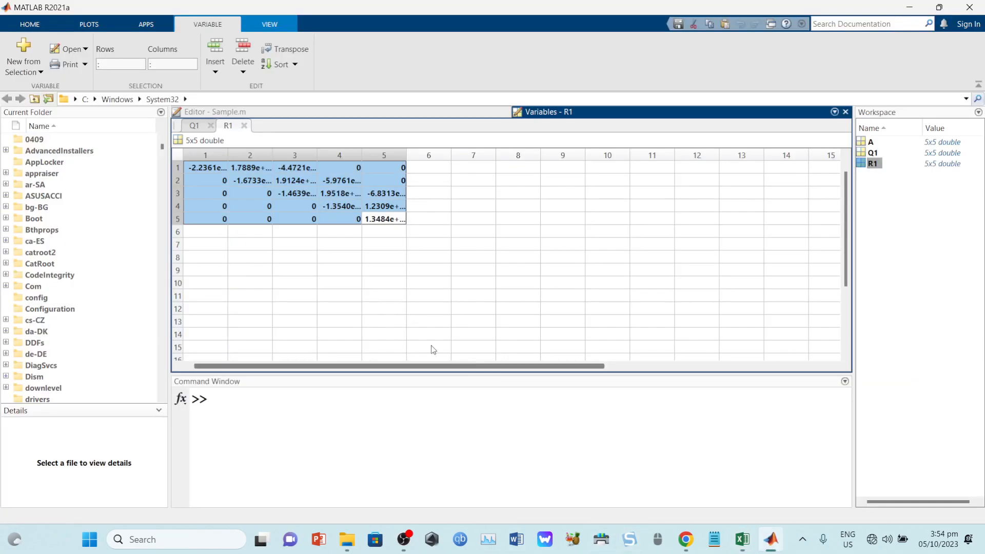
left_click(297, 112)
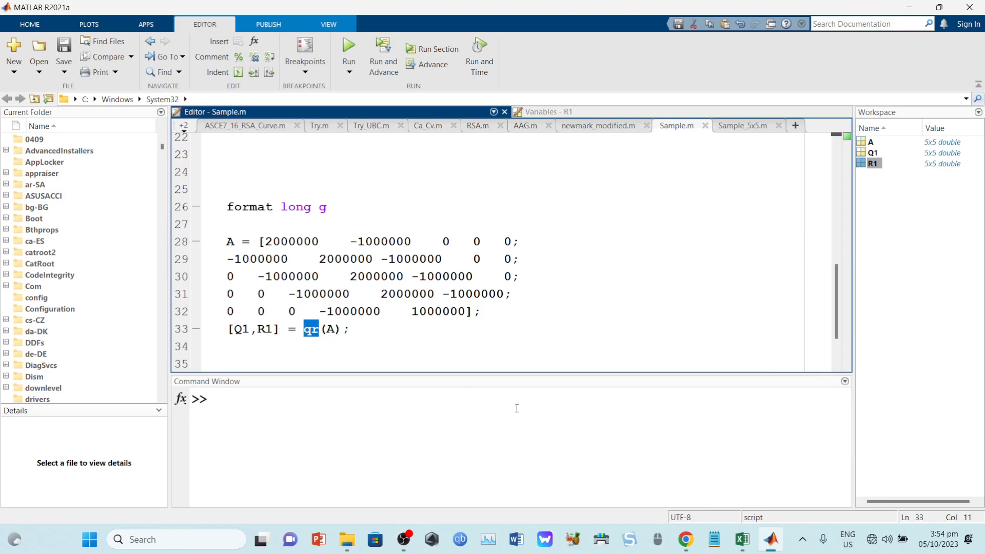
left_click(742, 539)
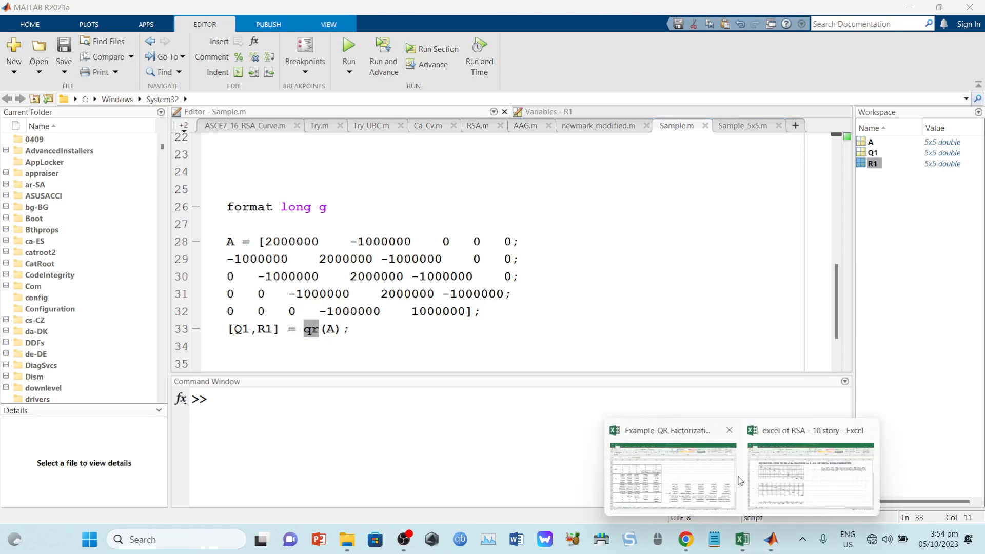
left_click(718, 482)
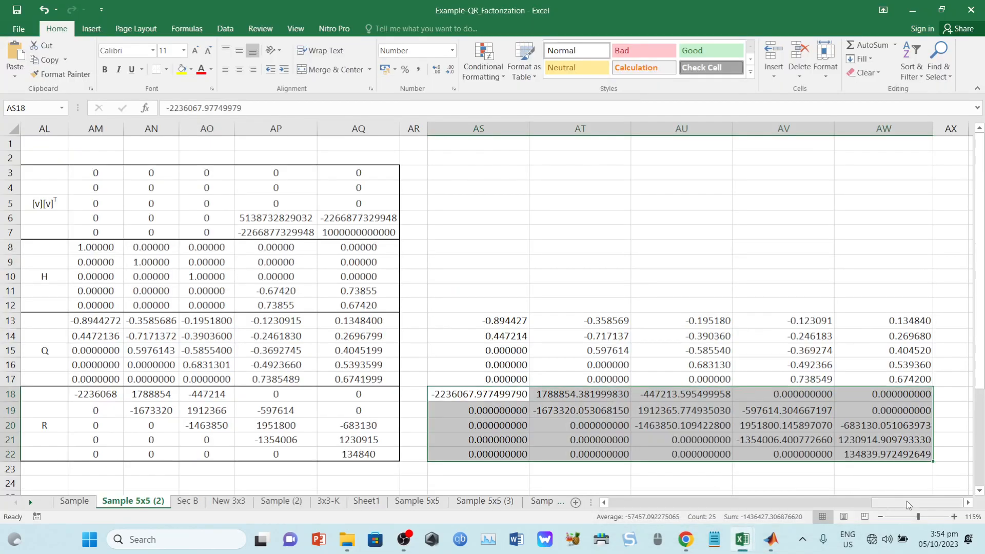
- Remove the transpose superscript T from Q in the New A equation so it reads New A = R * Q
left_click_drag(906, 505, 644, 505)
scroll(215, 379, "down", 4)
left_click(215, 380)
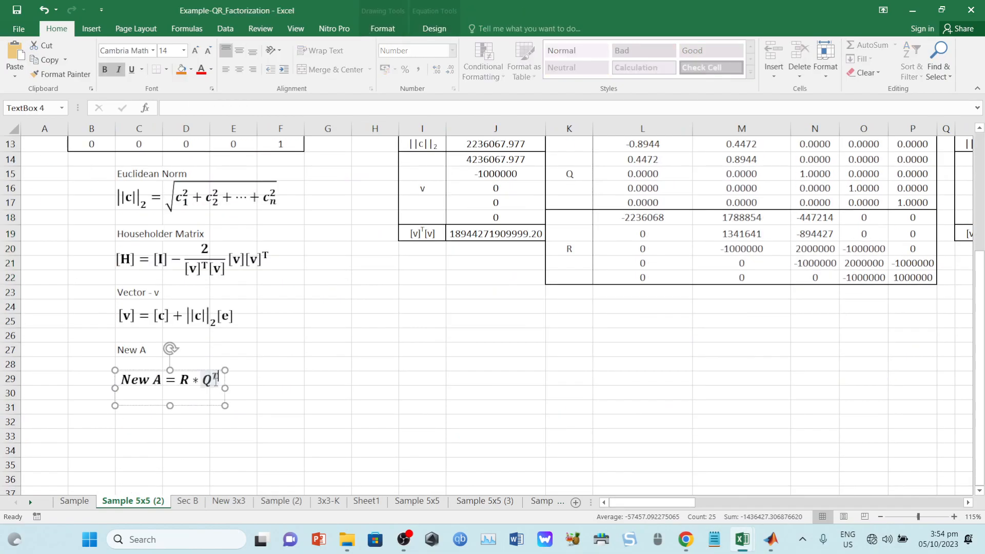
key("BackSpace")
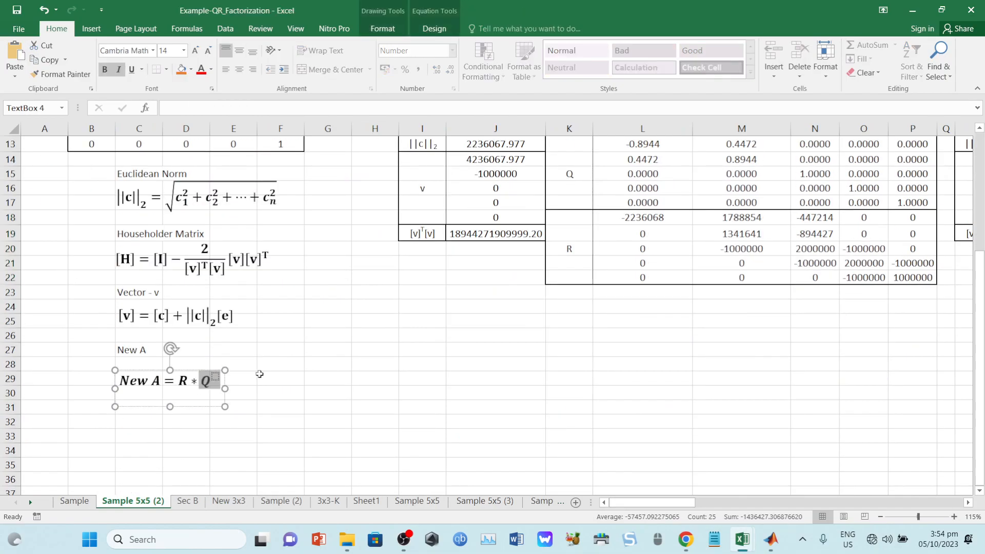
left_click(291, 374)
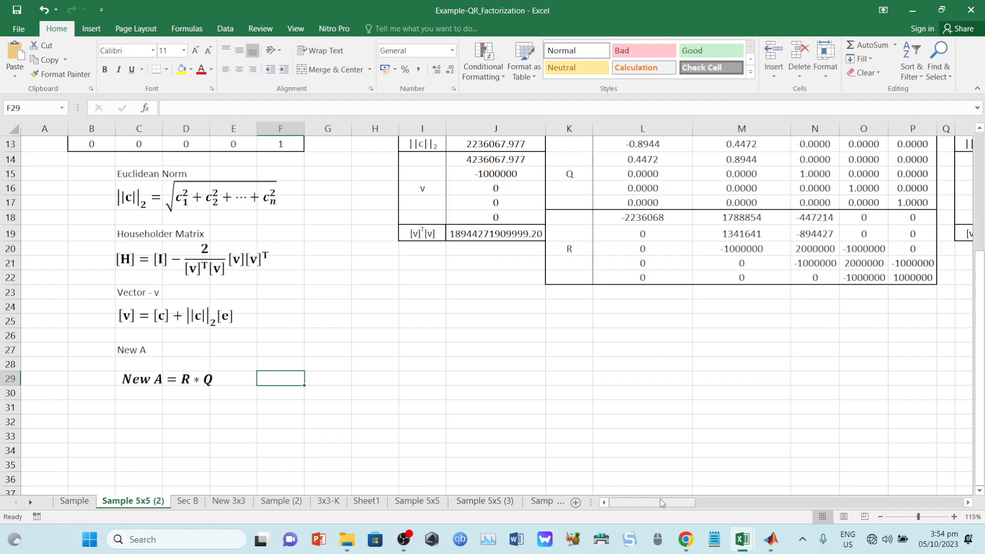
- Delete columns AS to AW holding the pasted MATLAB values of Q1 and R1
left_click_drag(661, 503, 888, 464)
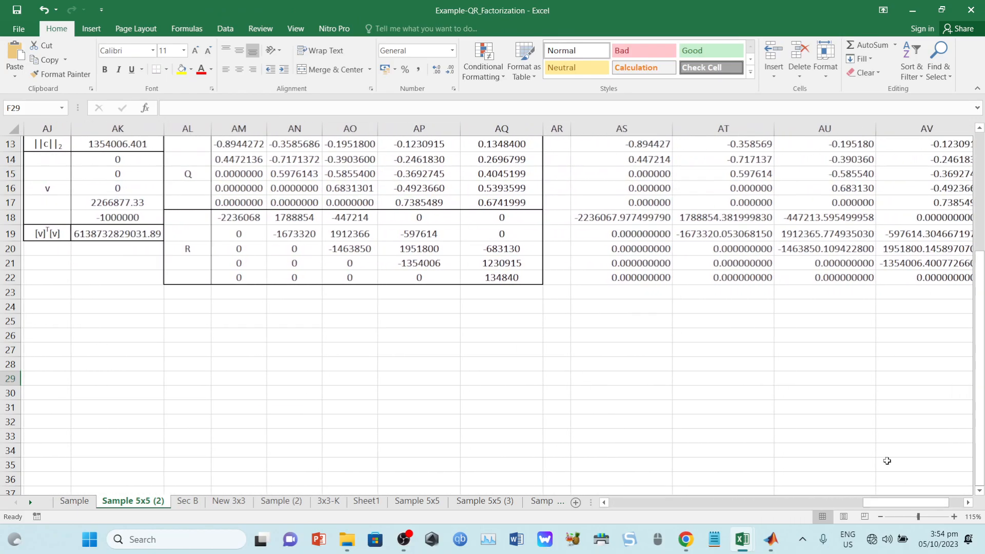
scroll(705, 283, "up", 4)
left_click_drag(610, 129, 895, 165)
right_click(893, 132)
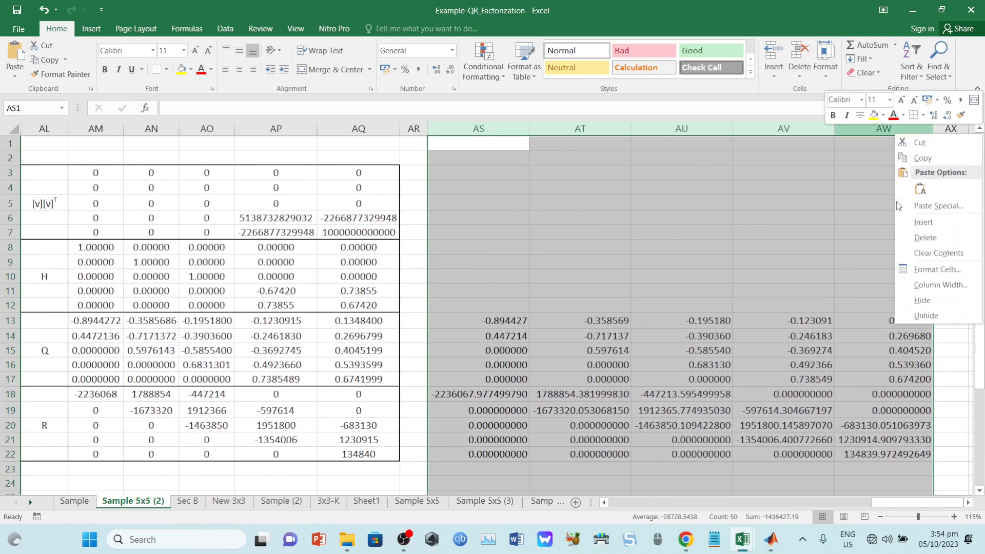
left_click(916, 236)
left_click_drag(682, 366, 687, 378)
- Copy the final R block AL18:AQ22 and paste it directly below, starting at AL23
left_click_drag(859, 505, 803, 503)
scroll(717, 399, "down", 1)
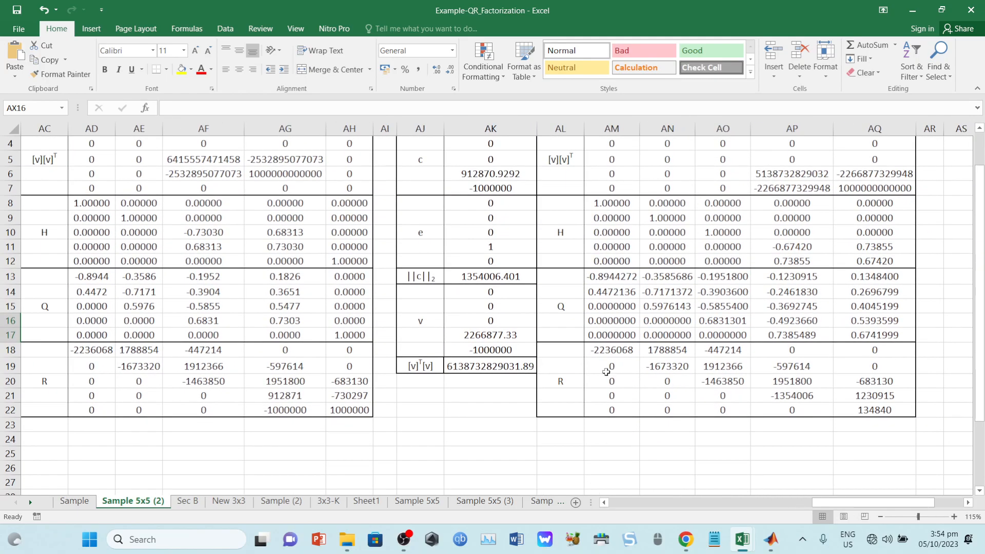
left_click_drag(562, 350, 874, 409)
key("ctrl+c")
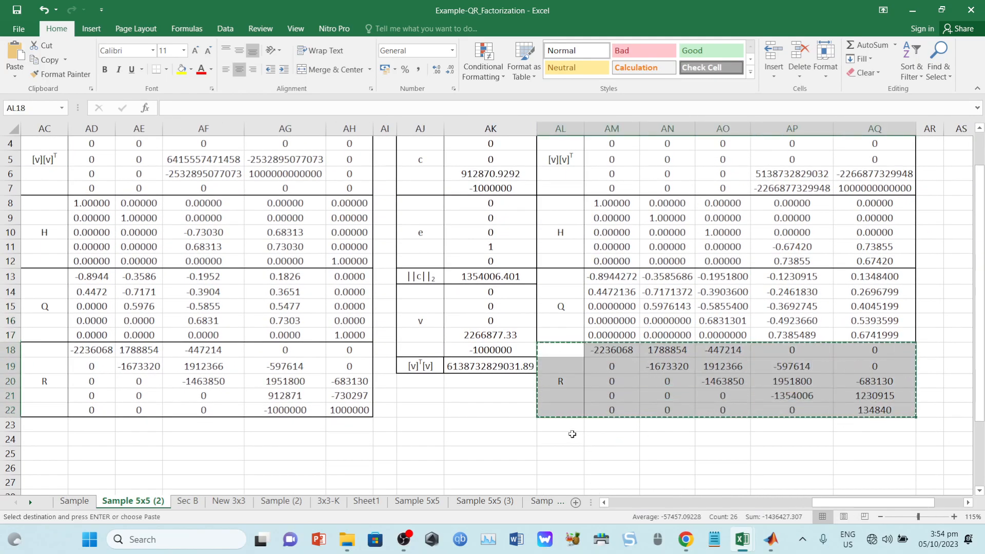
left_click(560, 424)
key("ctrl+v")
- Label the copied block in AL25 as ANEW with NEW formatted as subscript
scroll(560, 421, "down", 2)
left_click(564, 363)
type("A")
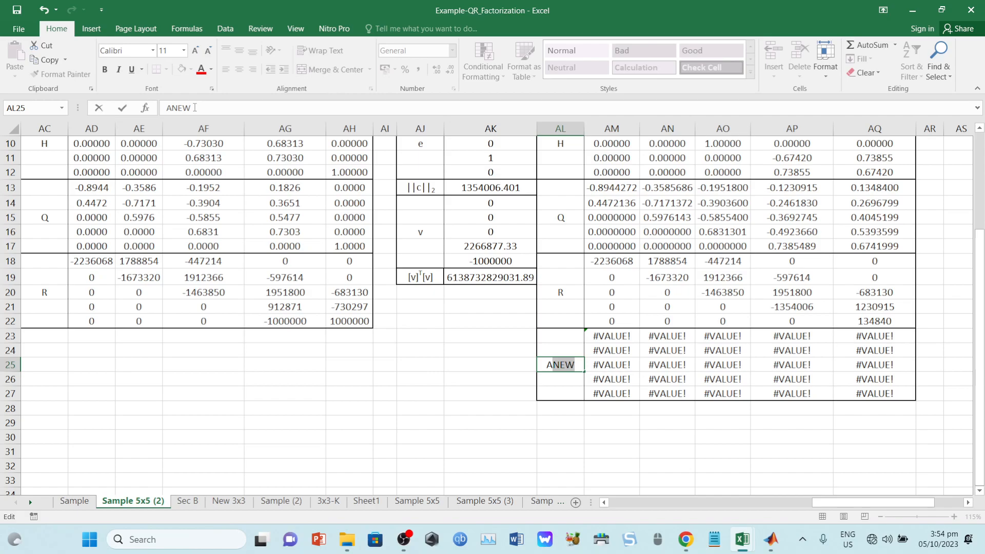
left_click(205, 199)
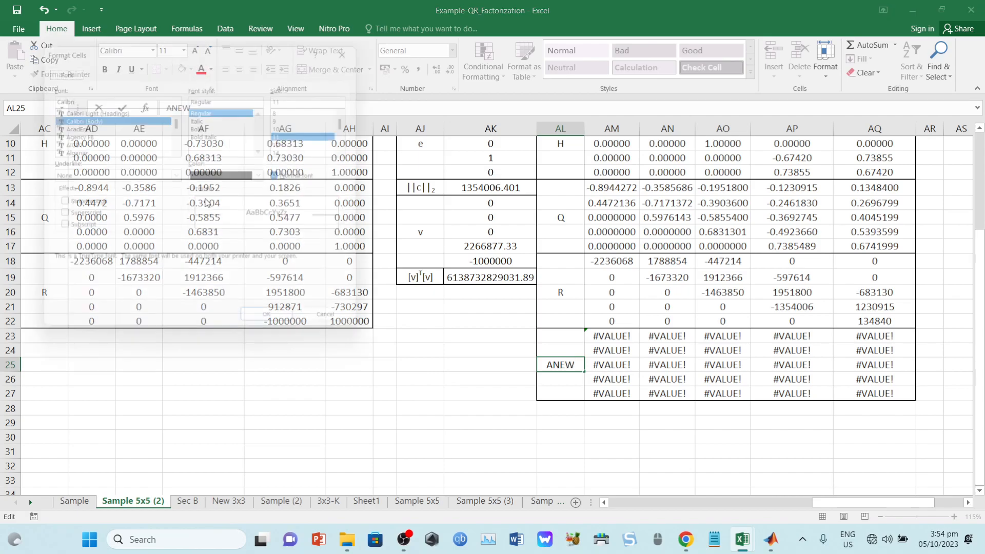
left_click(75, 229)
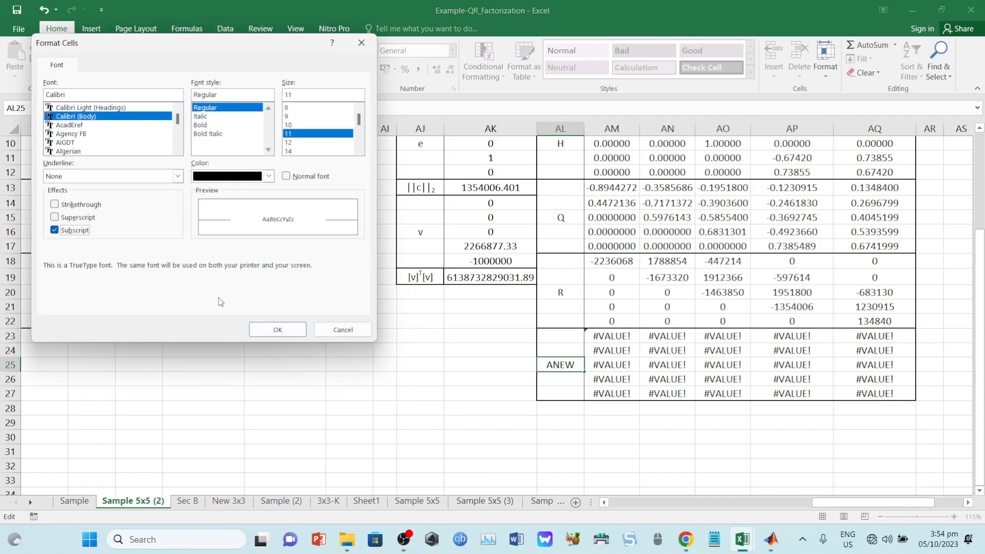
left_click(278, 329)
left_click(389, 420)
- Replace the contents of AM23:AQ27 with the array formula =MMULT(AM18:AQ22,AM13:AQ17) to compute the new A
mouse_move(878, 505)
left_mouse_down()
mouse_move(664, 515)
mouse_move(889, 510)
left_mouse_up()
left_click_drag(453, 334, 728, 390)
key("Delete")
type("=mmult")
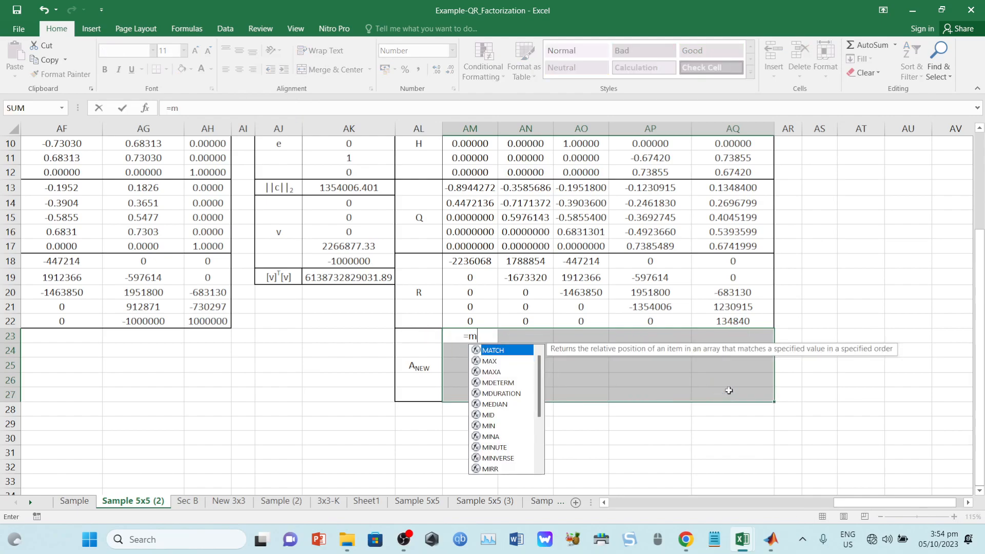
key("Tab")
left_click_drag(489, 266, 738, 321)
type(",")
left_click_drag(475, 189, 714, 245)
type(")")
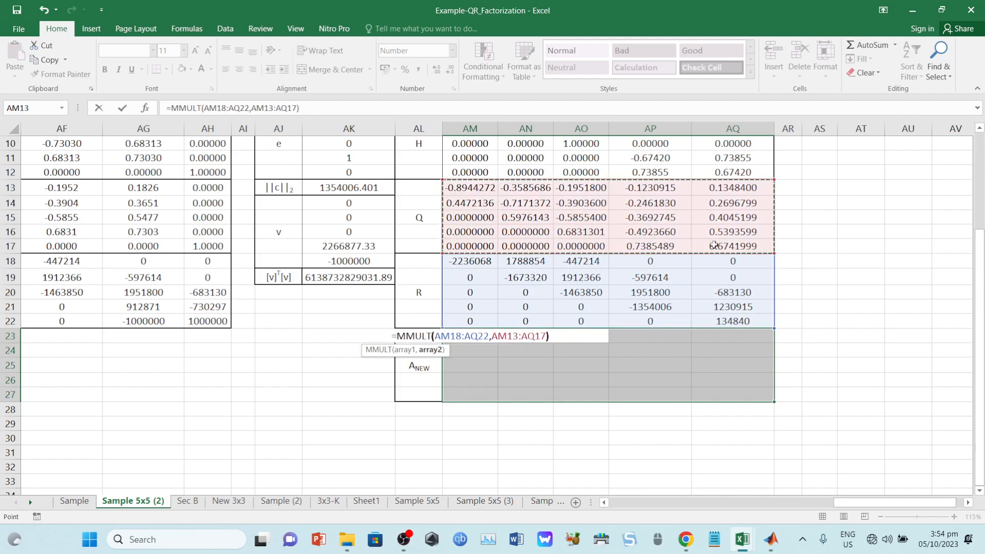
key("ctrl+shift+Return")
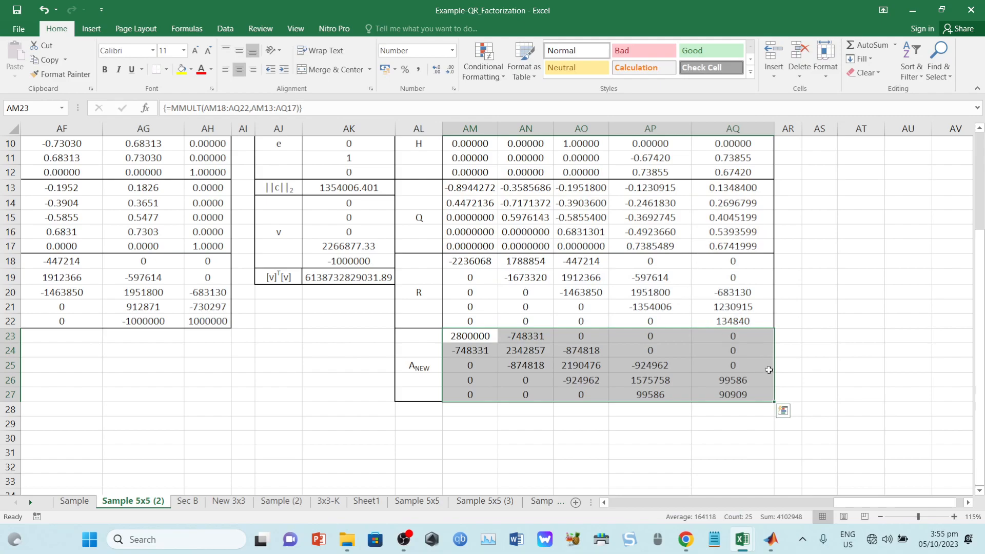
- Copy the complete set of Householder blocks H2:AQ27 and paste it below, starting at H28
left_click_drag(768, 394, 151, 146)
key("ctrl+c")
scroll(131, 445, "down", 2)
left_click(125, 439)
key("ctrl+v")
key("Escape")
scroll(160, 365, "down", 2)
- Number the copied iteration in H28 with the formula =H2+1
left_click(149, 353)
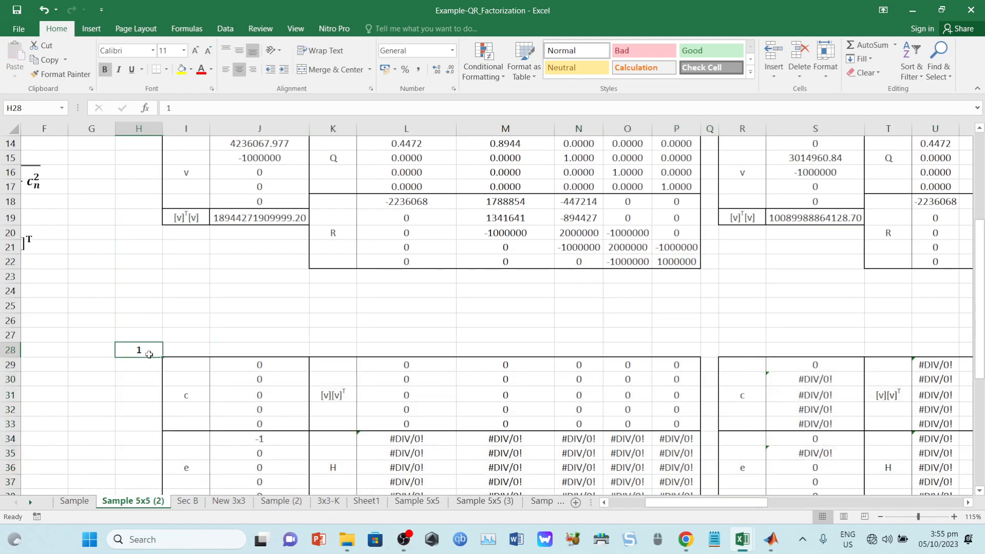
type("=")
scroll(125, 327, "up", 4)
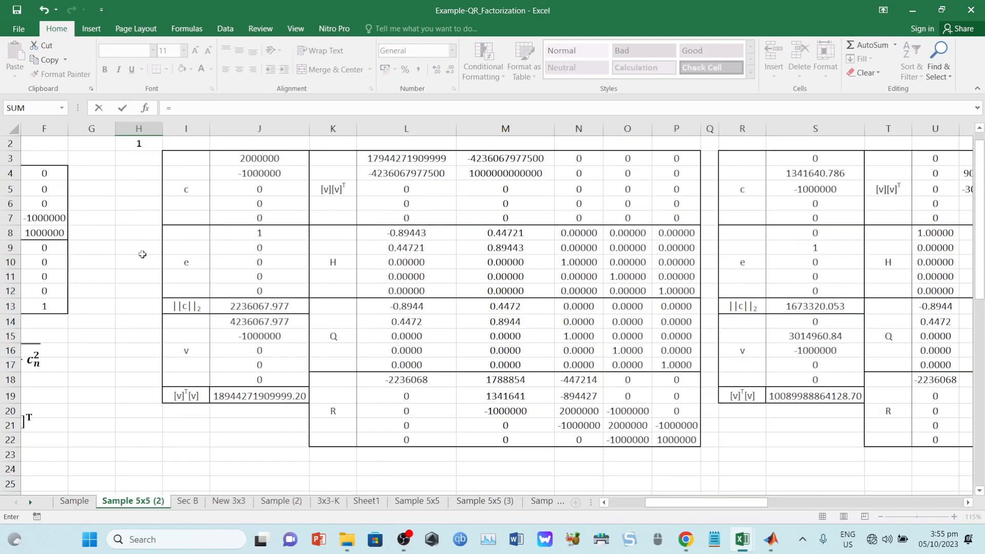
left_click(149, 149)
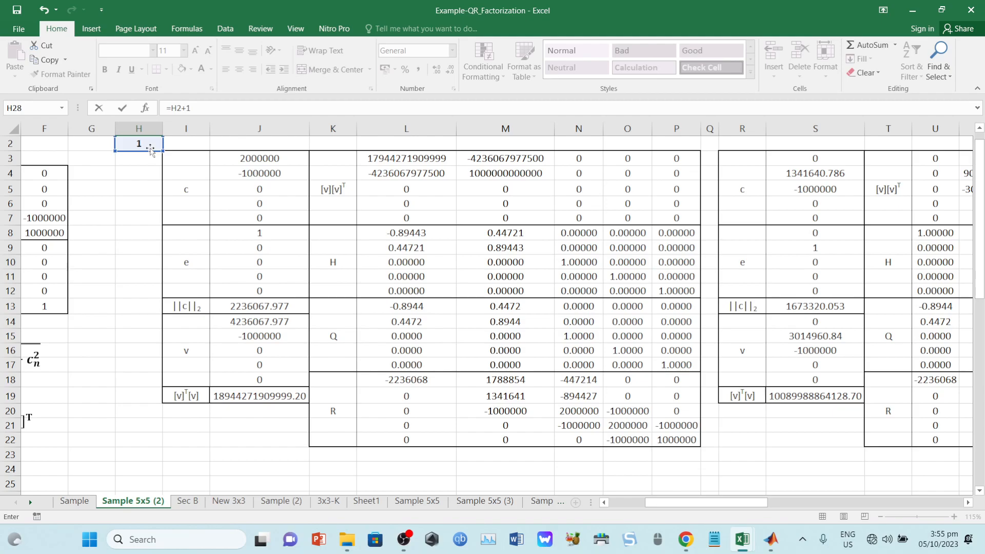
type("+1")
key("Return")
- Replace the second iteration's first c vector in J29:J33 with the array formula =AM23:AM27
left_click_drag(258, 309, 258, 359)
key("Delete")
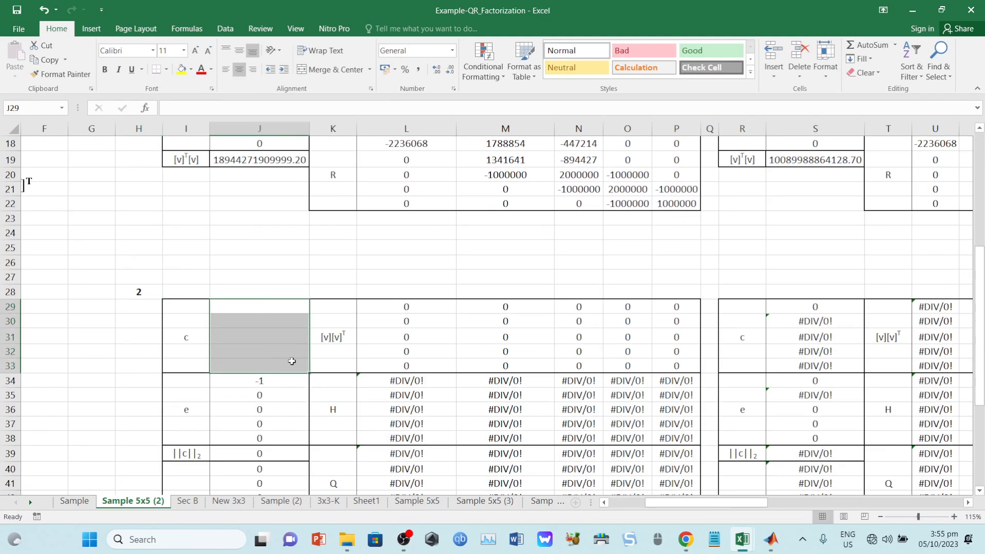
type("=")
left_click_drag(687, 502, 872, 506)
left_click_drag(533, 219, 531, 275)
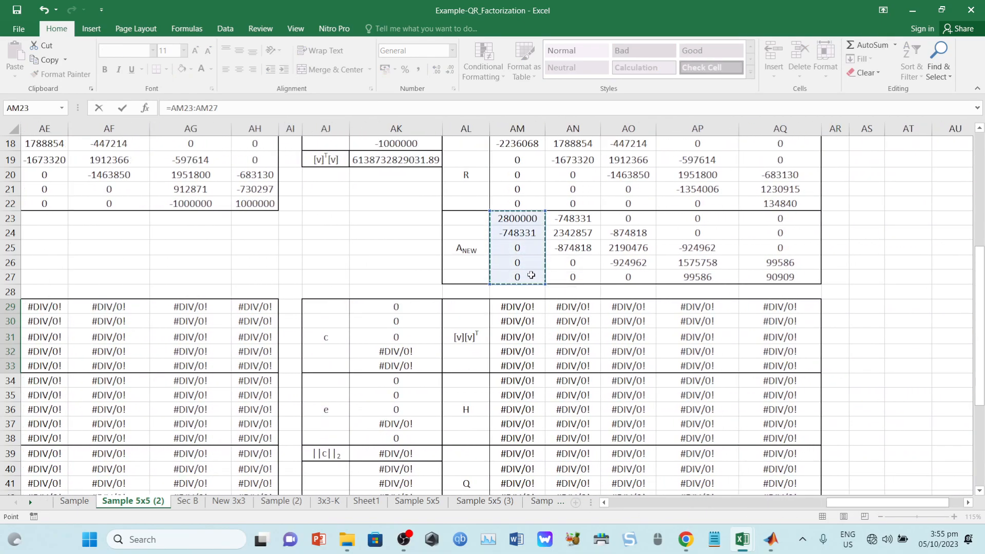
key("ctrl+shift+Return")
- Change the array formula of the second iteration's first R block, L44:P48, to =MMULT(L39:P43,AM23:AQ27)
left_click_drag(865, 500, 699, 509)
scroll(675, 450, "down", 3)
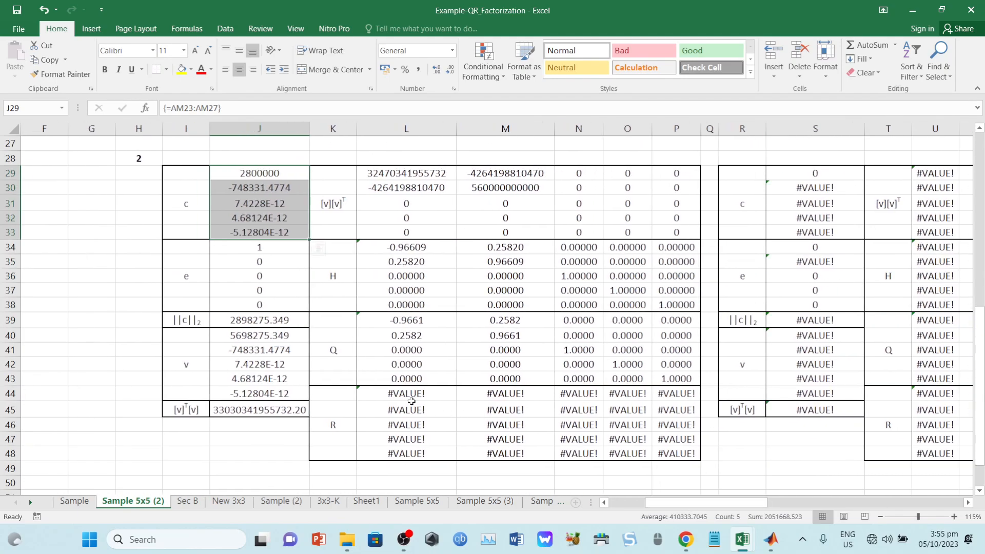
left_click(411, 408)
left_click(298, 109)
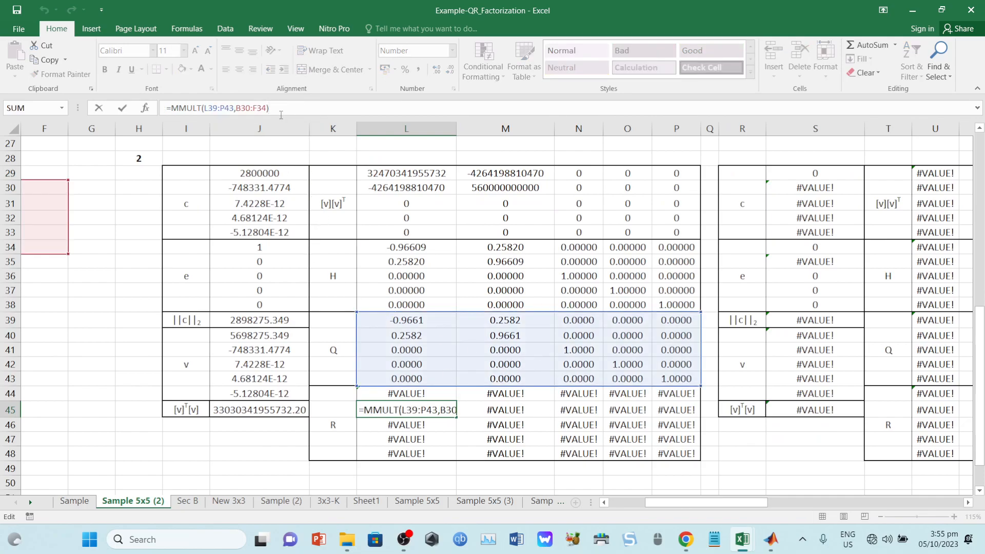
left_click_drag(241, 109, 236, 110)
key("BackSpace")
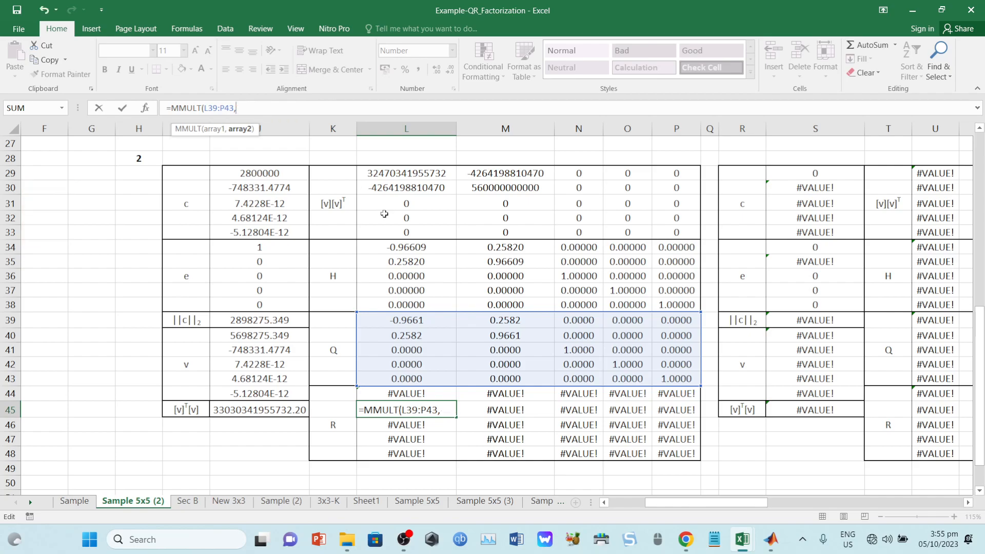
left_click_drag(704, 505, 891, 504)
left_click_drag(980, 361, 961, 290)
left_click_drag(485, 241, 716, 291)
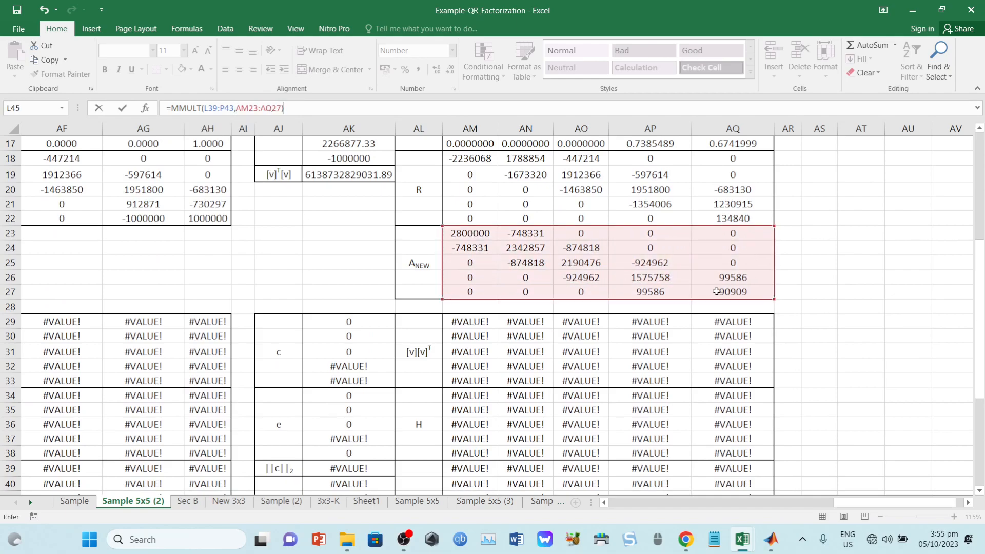
key("ctrl+shift+Return")
- Fill the diagonal cells of the second iteration's new A matrix, AM49 through AQ53, with yellow
scroll(652, 364, "down", 5)
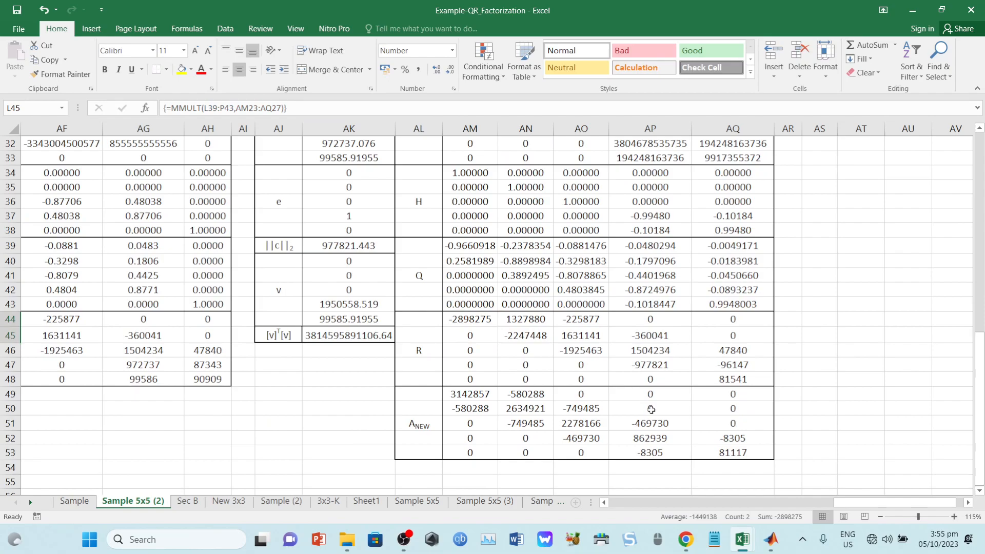
left_click(480, 396)
left_click(519, 410, "ctrl")
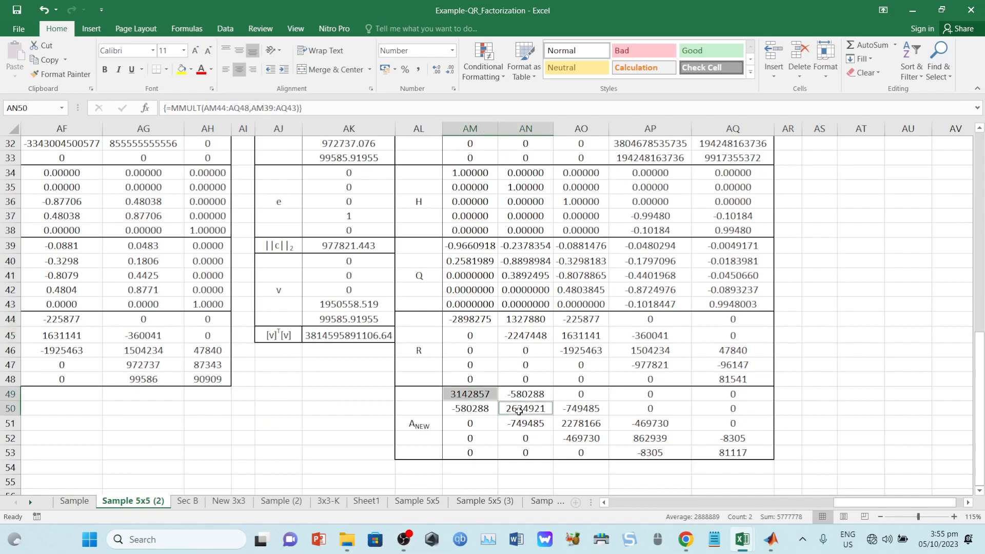
left_click(574, 428, "ctrl")
left_click(639, 433, "ctrl")
left_click(716, 451, "ctrl")
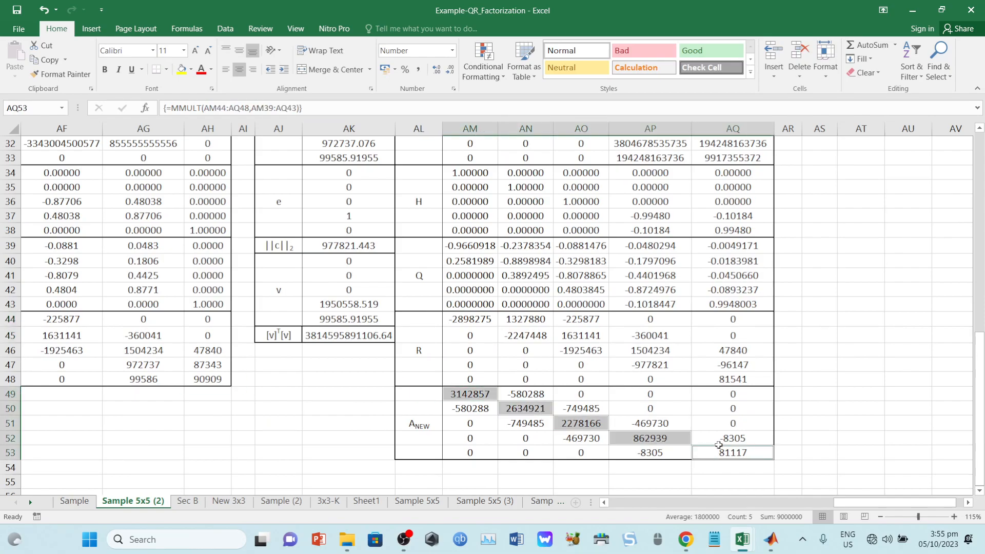
left_click(188, 70)
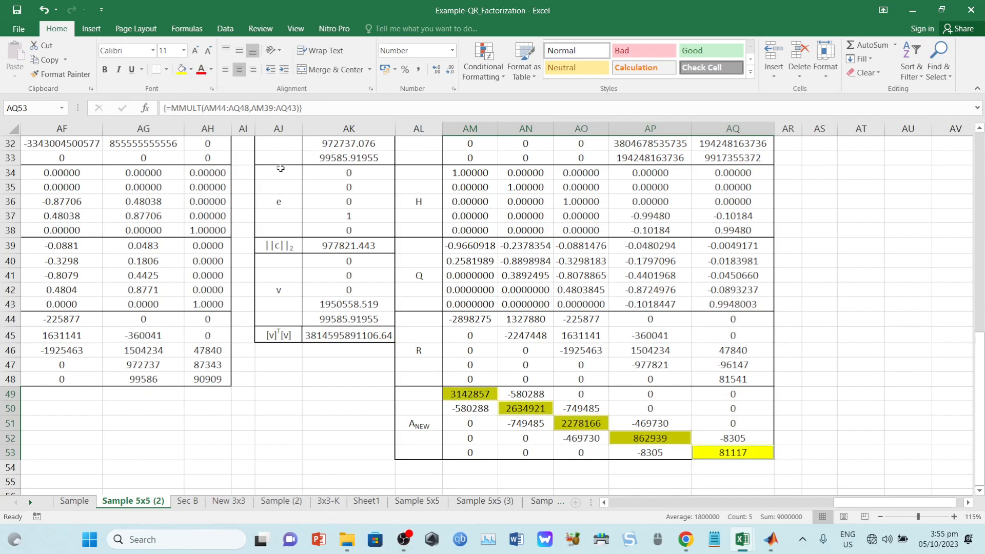
- Set the font colour of all entries below the diagonal of the new A matrix in AM49:AQ53 to red
left_click_drag(467, 411, 470, 453)
left_click_drag(520, 424, 525, 451, "ctrl")
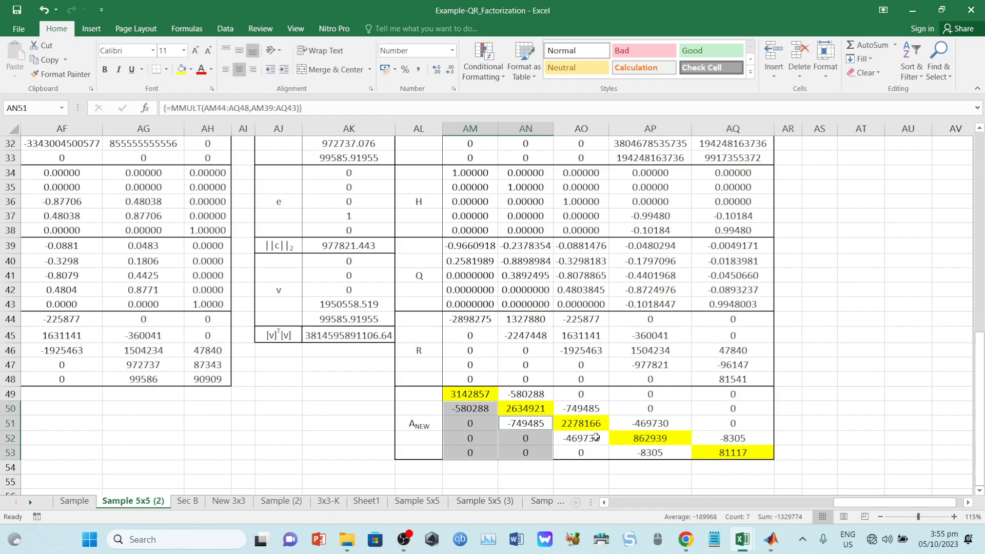
left_click_drag(595, 437, 585, 451, "ctrl")
left_click(641, 450, "ctrl")
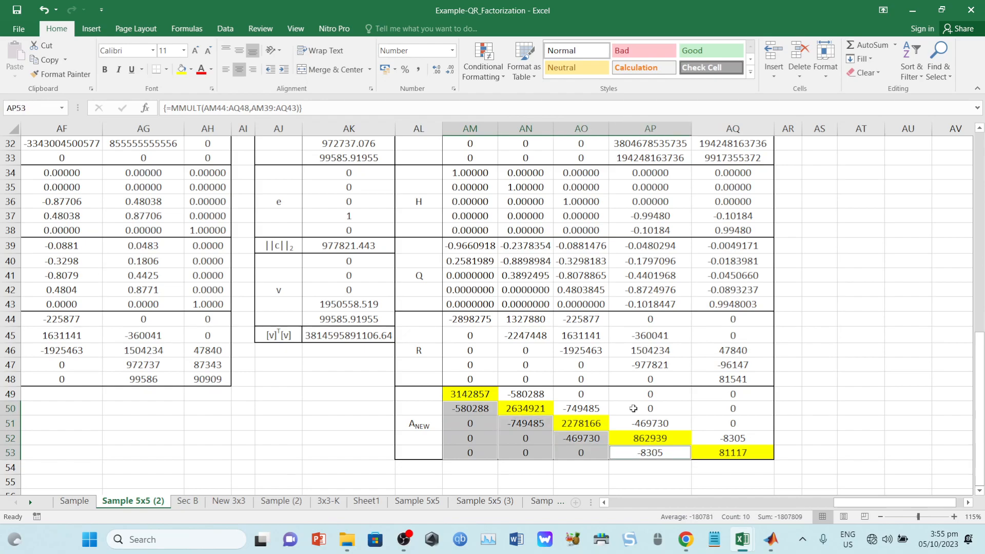
left_click(202, 73)
left_click(741, 286)
- Copy the complete second iteration H28:AQ53 and paste it at H54 as iteration 3
scroll(827, 481, "down", 2, "ctrl")
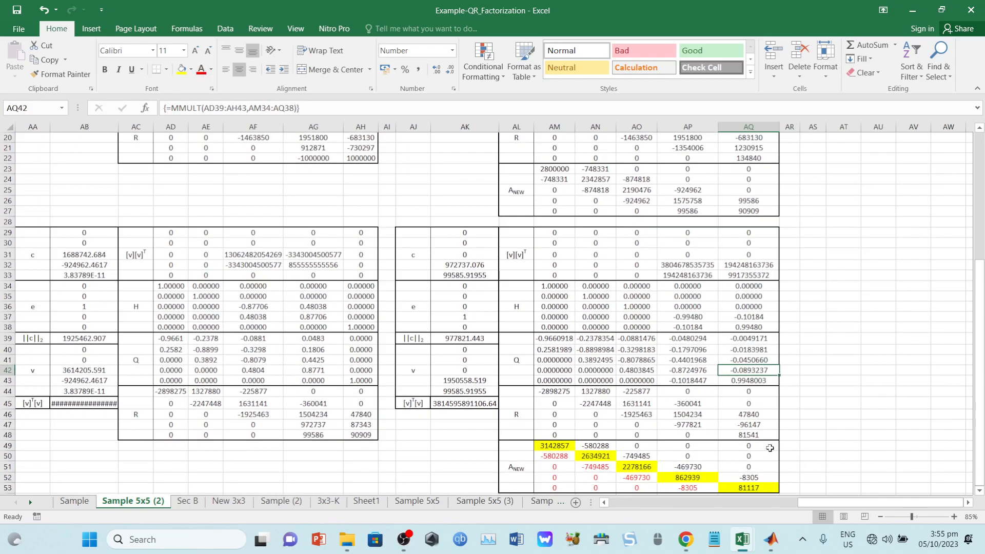
scroll(769, 449, "down", 1)
left_click_drag(772, 459, 105, 191)
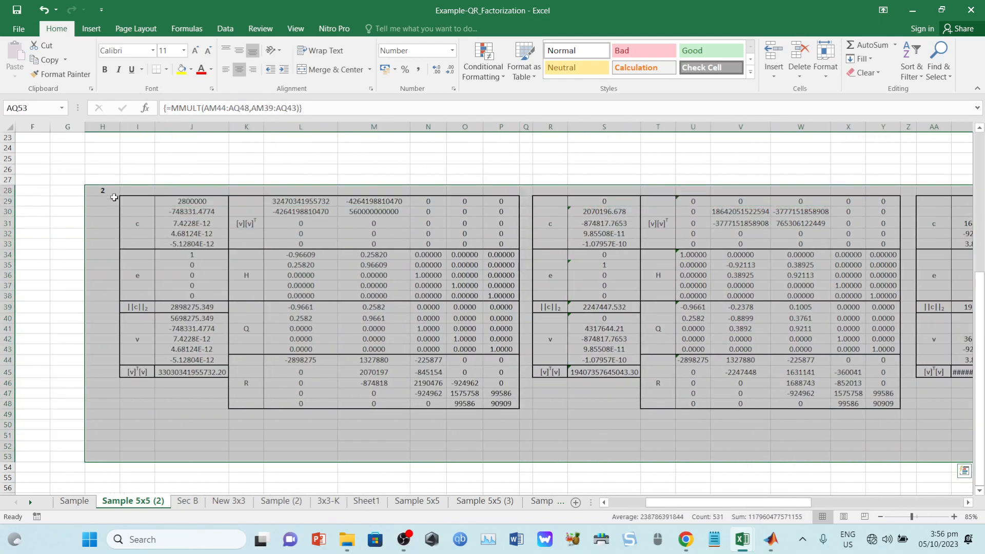
key("ctrl+c")
scroll(90, 341, "down", 4)
left_click(90, 341)
key("ctrl+v")
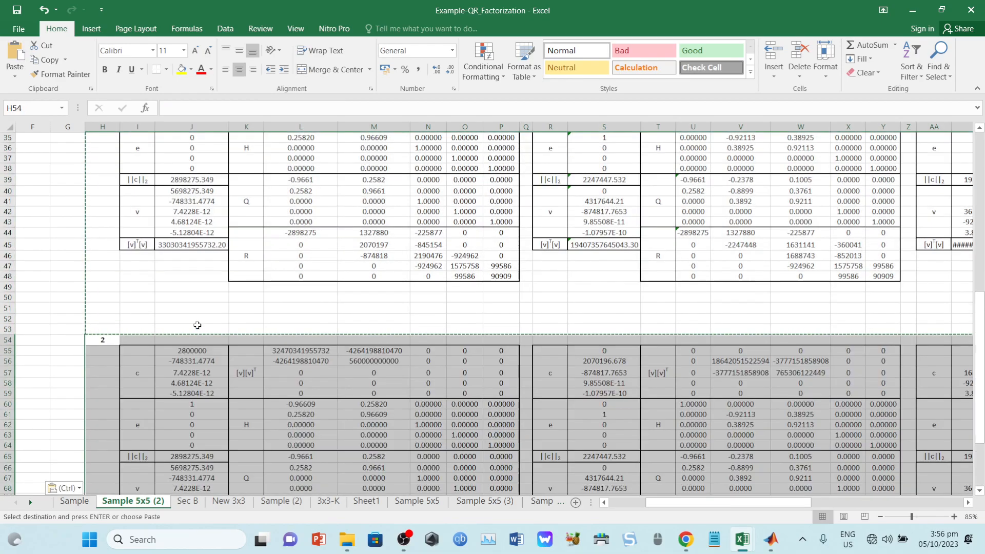
- Paste the copied iteration block at H80, H106, H132 and H158 to add iterations 4 to 7
scroll(120, 440, "down", 6)
left_click(110, 426)
key("ctrl+v")
scroll(105, 441, "down", 8)
left_click(104, 444)
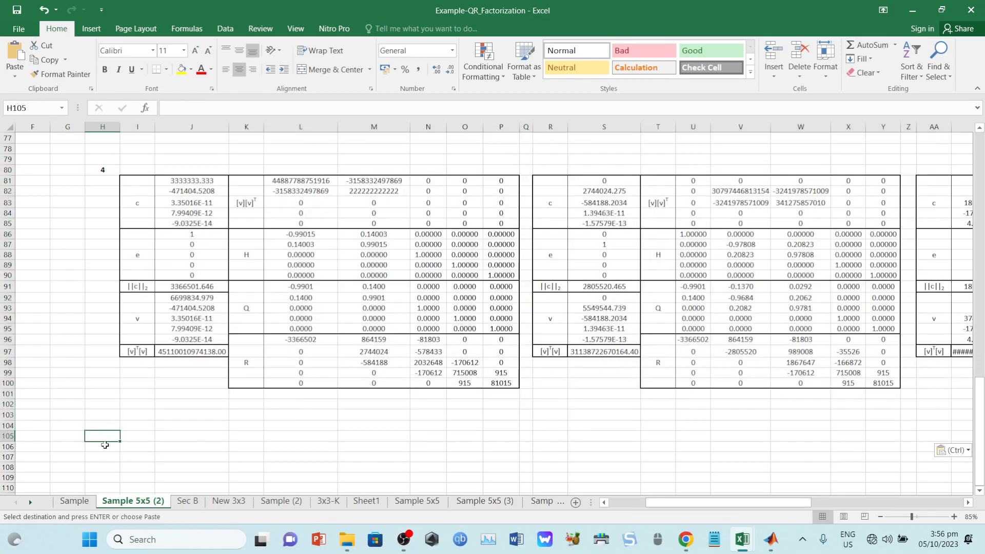
key("ctrl+v")
scroll(146, 425, "down", 5)
scroll(153, 414, "down", 4)
left_click(110, 433)
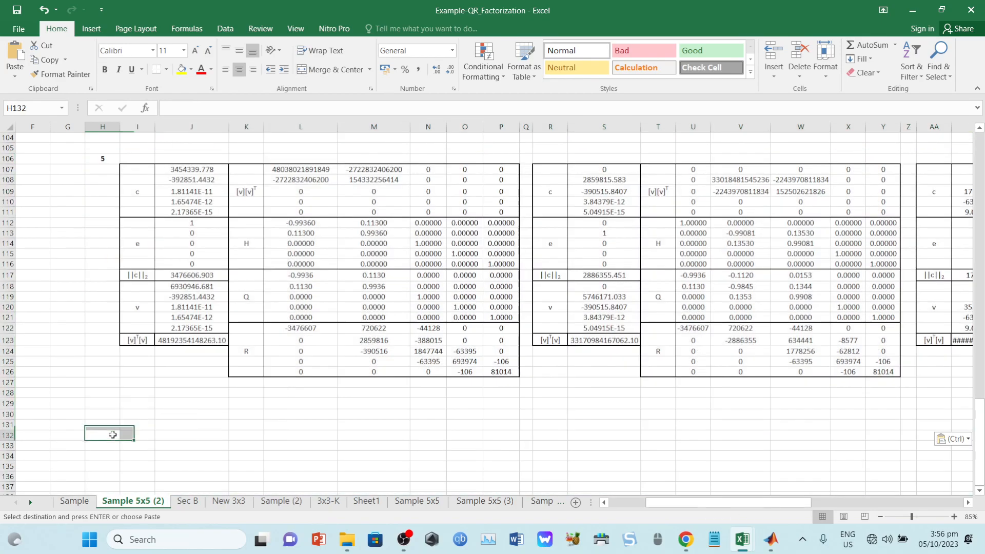
key("ctrl+v")
scroll(440, 421, "down", 4)
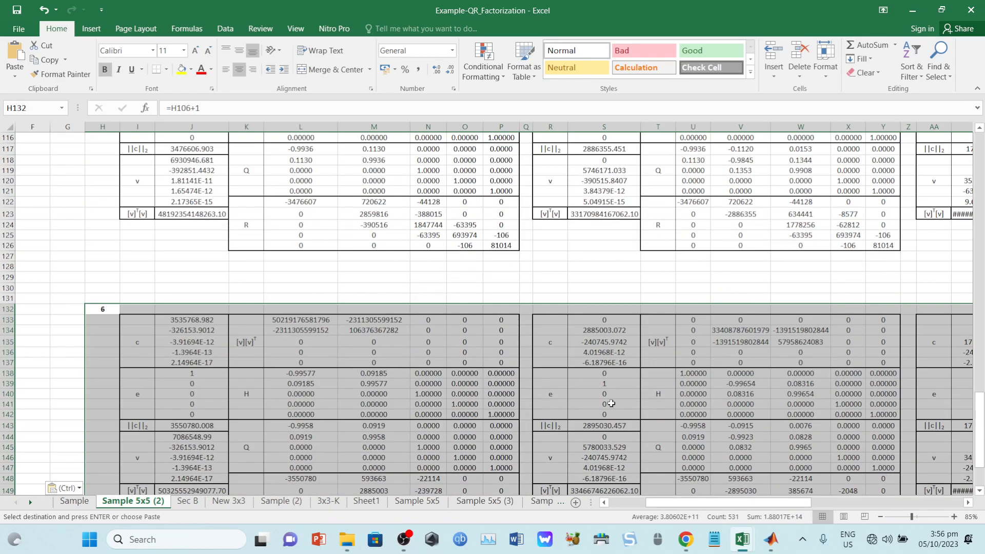
scroll(821, 431, "down", 6)
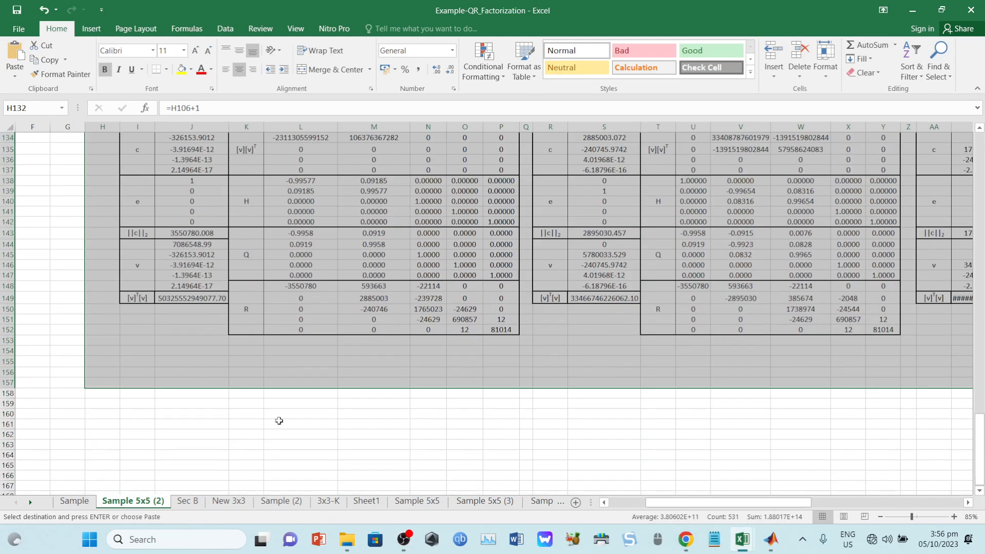
left_click(94, 396)
key("ctrl+v")
- Add iterations 8 to 11 by pasting the copied block at H184, H210, H236 and H262
scroll(118, 400, "down", 9)
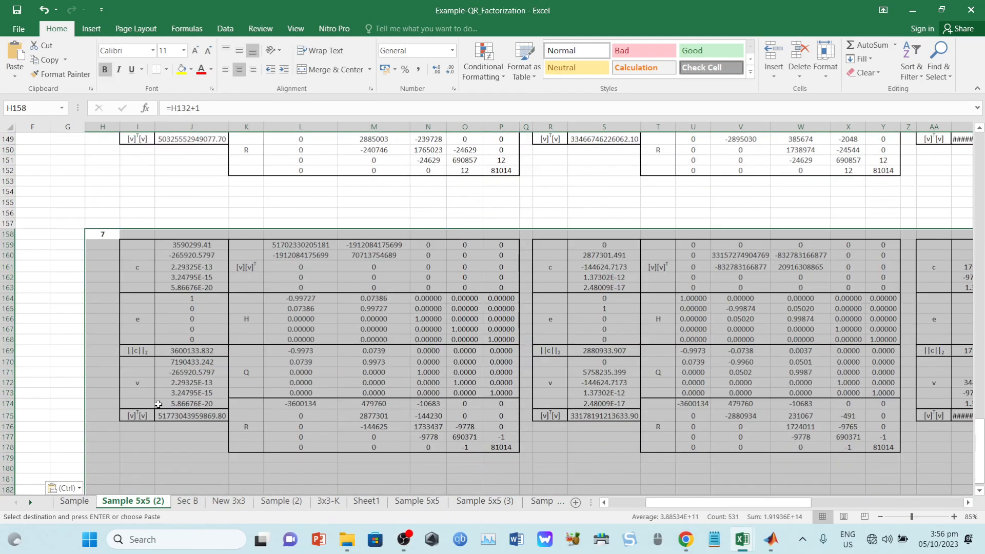
left_click(110, 385)
key("ctrl+v")
scroll(127, 391, "down", 5)
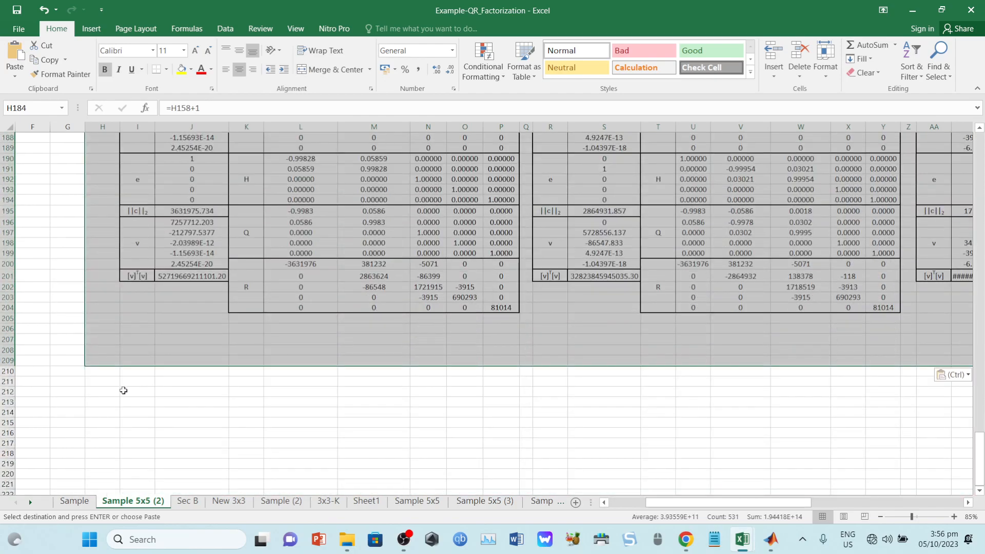
left_click(104, 374)
key("ctrl+v")
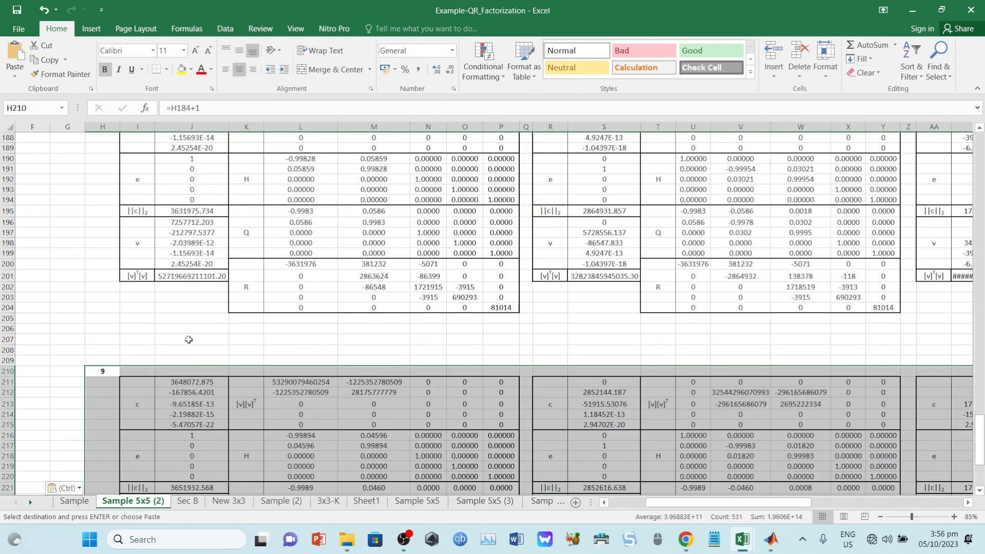
scroll(118, 400, "down", 7)
left_click(112, 423)
key("ctrl+v")
scroll(97, 418, "down", 9)
left_click(91, 415)
key("ctrl+v")
- Paste the iteration block at H288, H314, H340 and H366 to create iterations 12 to 15
scroll(147, 403, "down", 9)
left_click(115, 402)
key("ctrl+v")
scroll(115, 402, "down", 10)
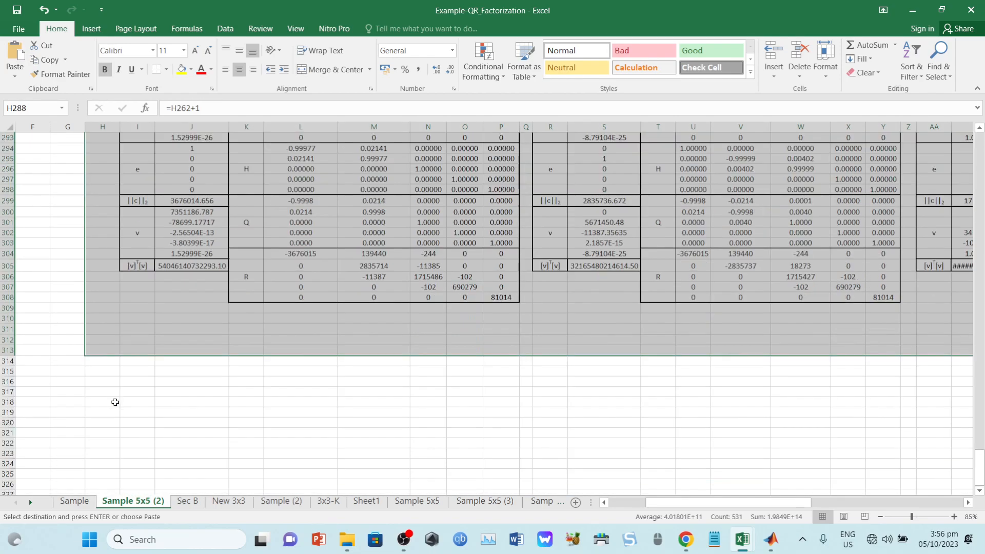
left_click(105, 363)
key("ctrl+v")
scroll(109, 392, "down", 8)
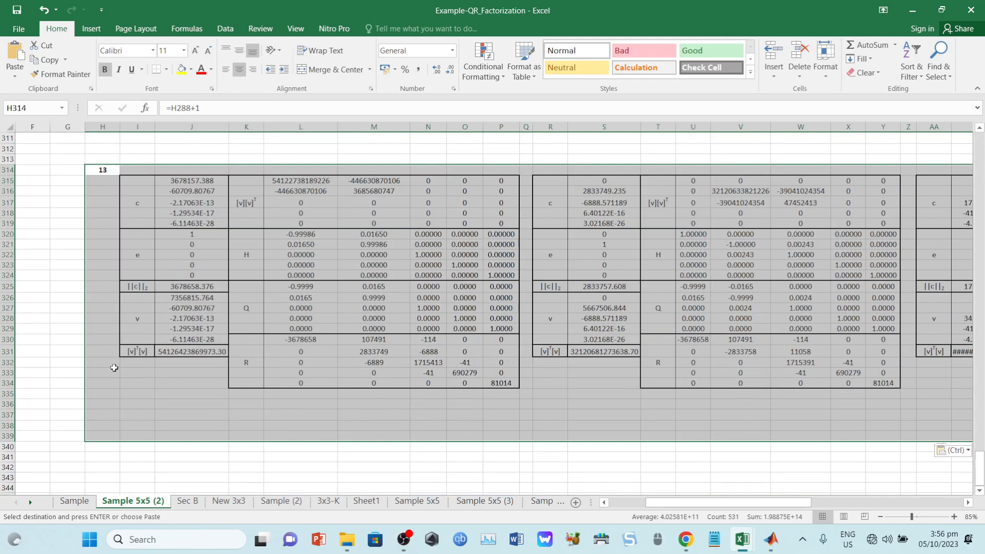
left_click(102, 384)
key("ctrl+v")
scroll(106, 391, "down", 7)
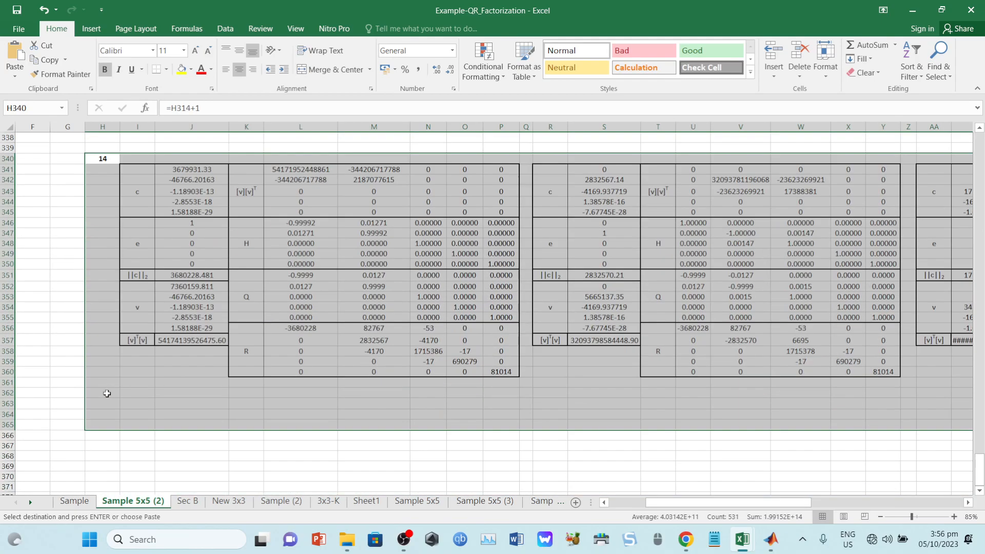
left_click(115, 434)
key("ctrl+v")
- Continue with iterations 16 to 19 by pasting the block at H392, H418, H444 and H470
scroll(115, 434, "down", 11)
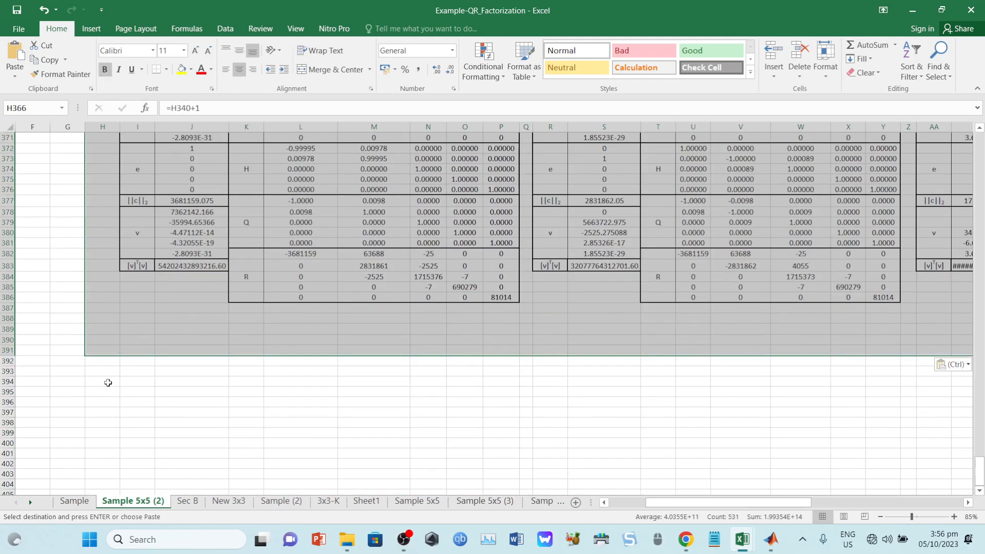
left_click(97, 361)
key("ctrl+v")
scroll(150, 351, "down", 10)
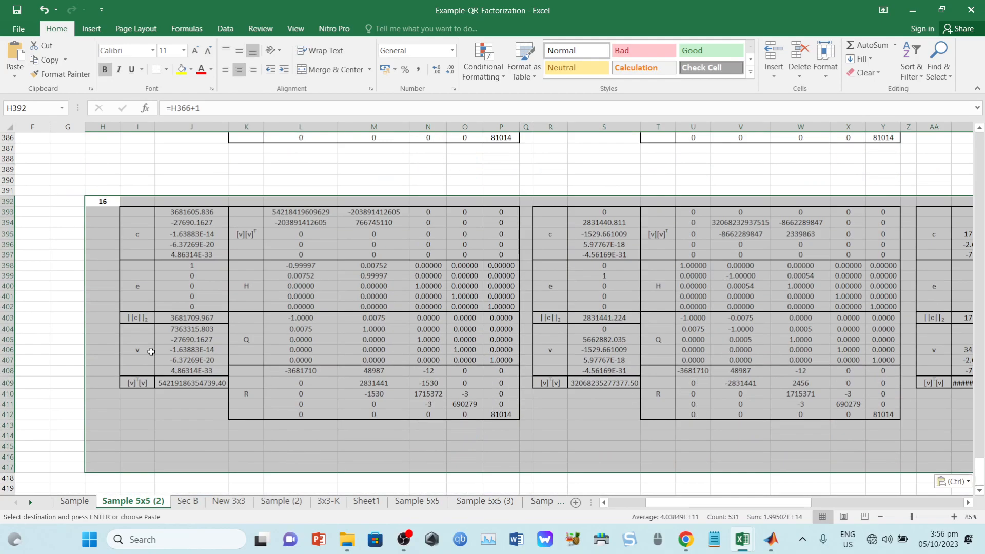
left_click(103, 318)
key("ctrl+v")
scroll(111, 349, "down", 7)
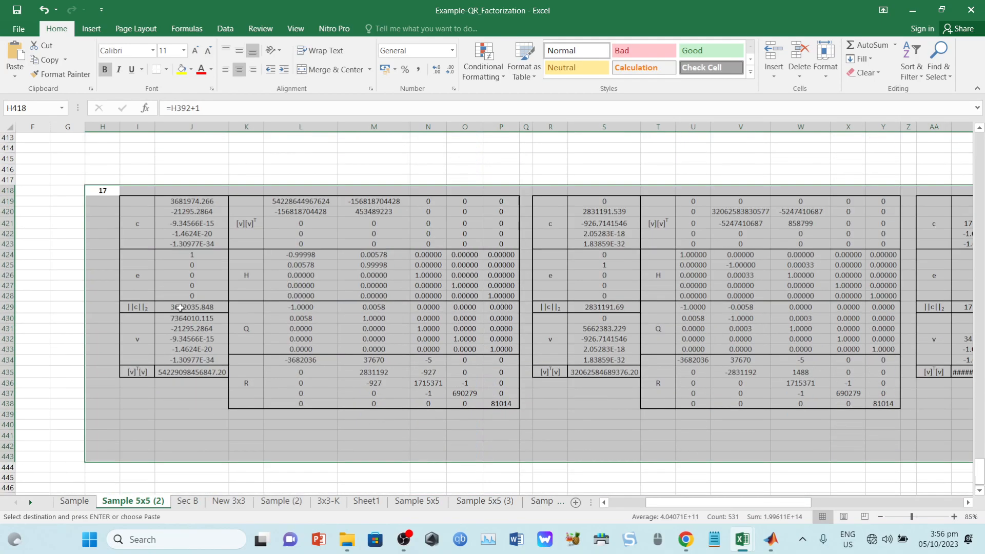
left_click(115, 369)
key("ctrl+v")
scroll(123, 370, "down", 8)
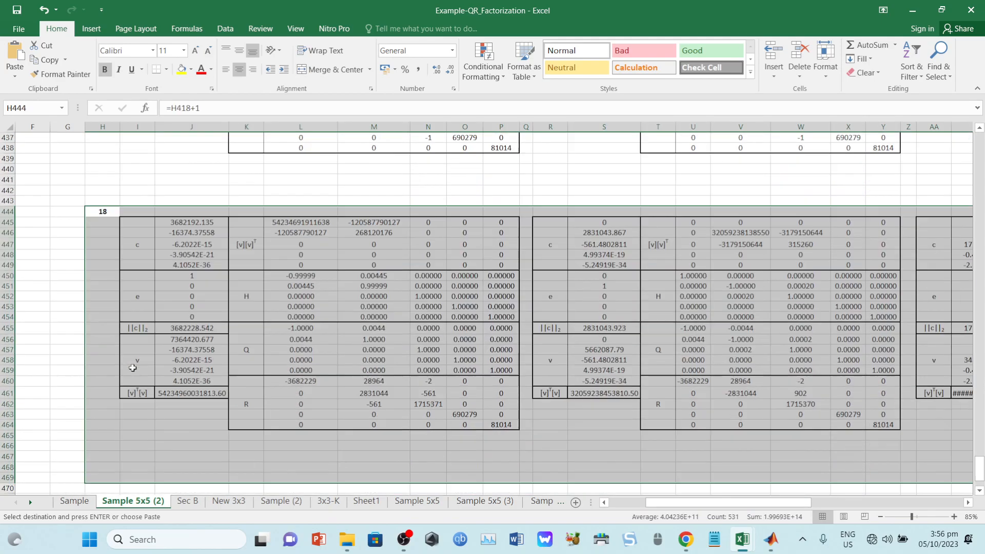
left_click(109, 394)
key("ctrl+v")
- Paste the block at H496, H522, H548 and H574 for iterations 20 to 23 and bring the last new A matrix into view
scroll(119, 380, "down", 8)
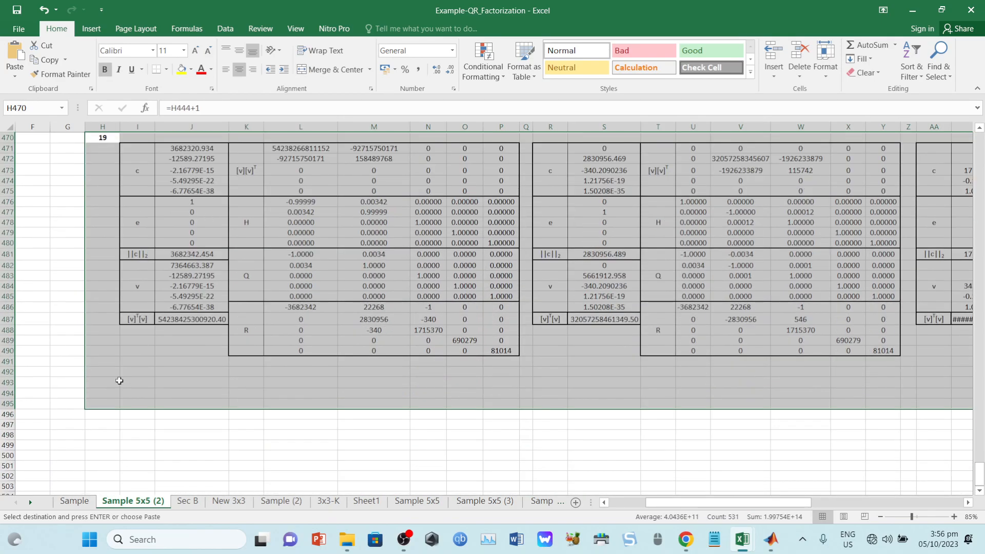
left_click(116, 412)
key("ctrl+v")
scroll(115, 400, "down", 9)
left_click(100, 411)
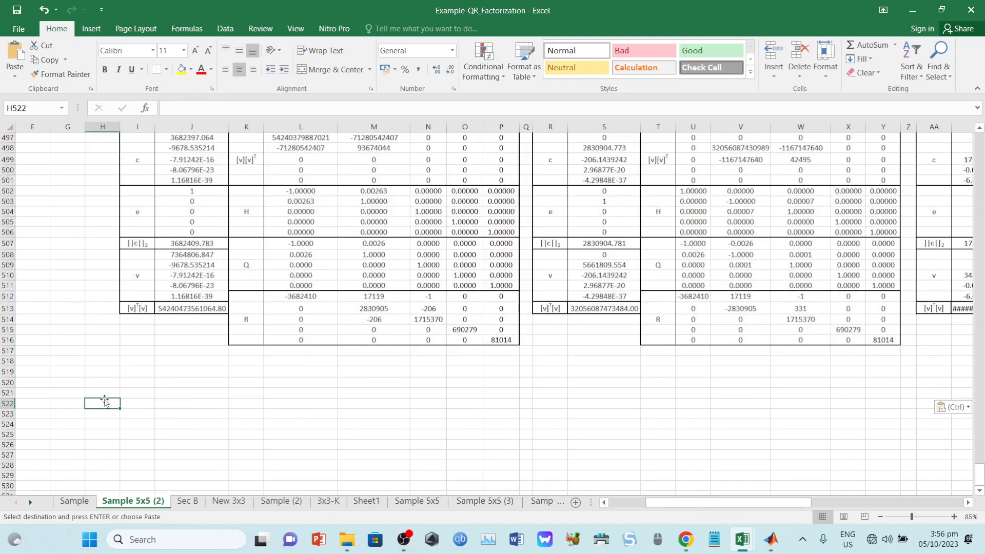
key("ctrl+v")
left_click_drag(713, 502, 672, 500)
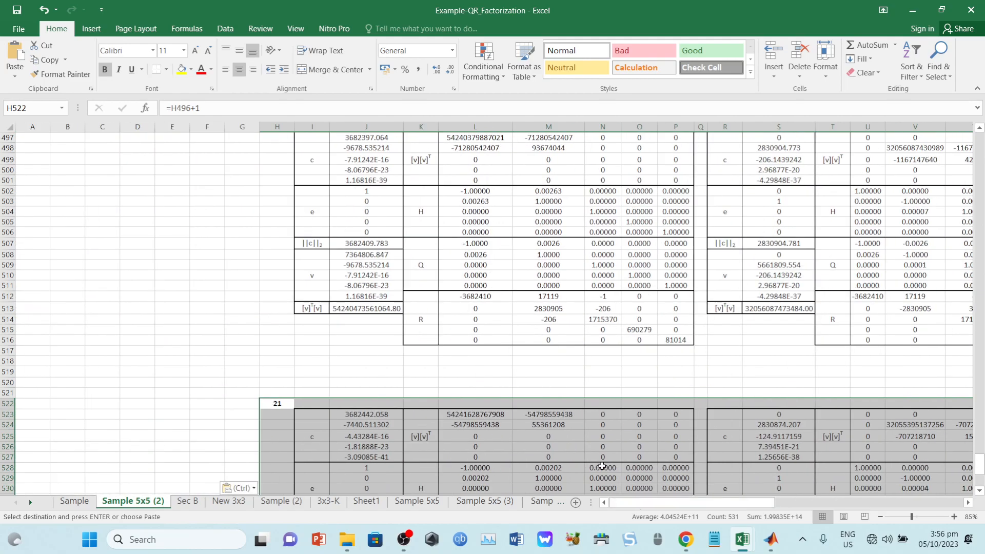
scroll(552, 435, "down", 9)
left_click(270, 393)
key("ctrl+v")
scroll(288, 400, "down", 8)
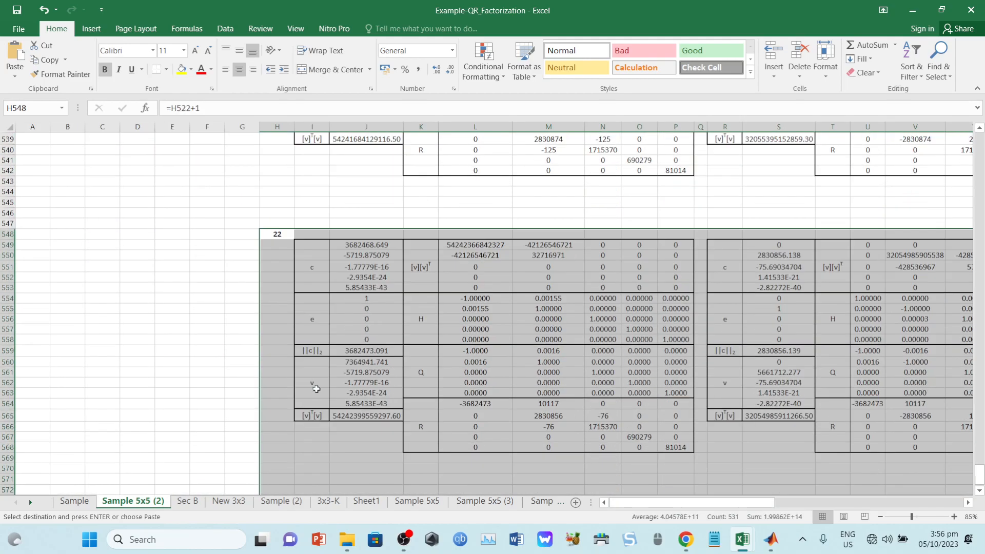
left_click(291, 413)
key("ctrl+v")
left_click_drag(716, 501, 931, 498)
scroll(803, 431, "down", 4)
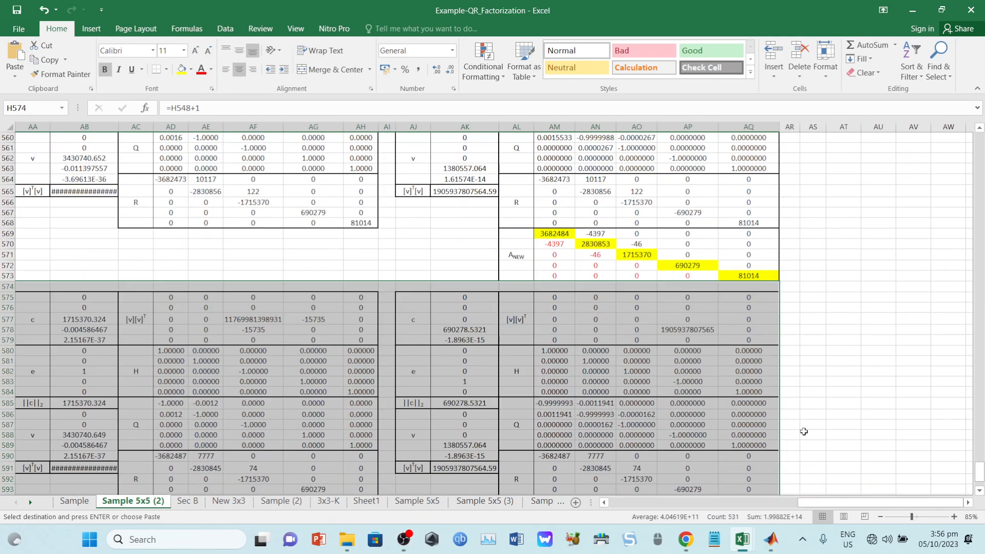
scroll(803, 431, "down", 5)
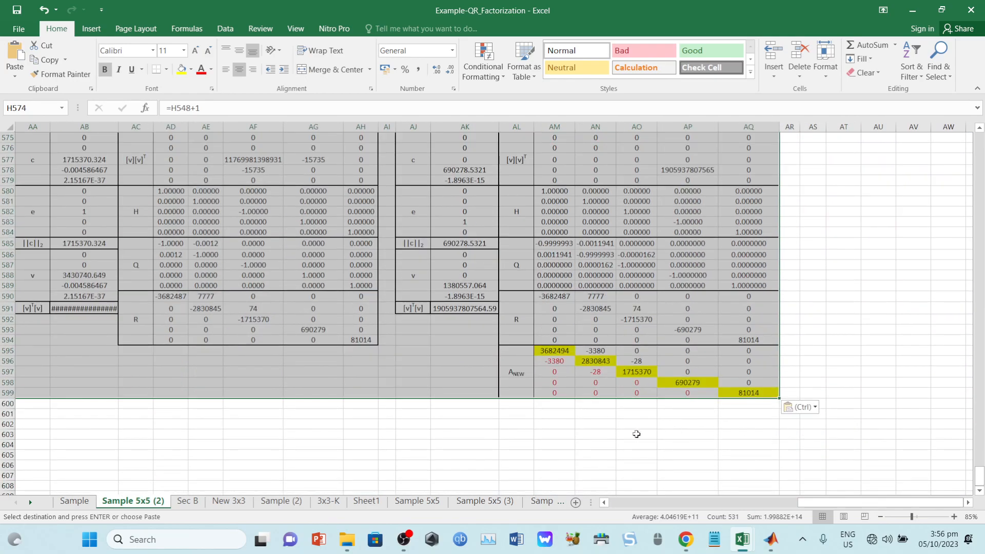
- Zoom in on the new A matrix of iteration 23 at AM595:AQ599 and examine its off-diagonal values
scroll(636, 433, "up", 1)
scroll(636, 434, "down", 1)
scroll(732, 431, "up", 4, "ctrl")
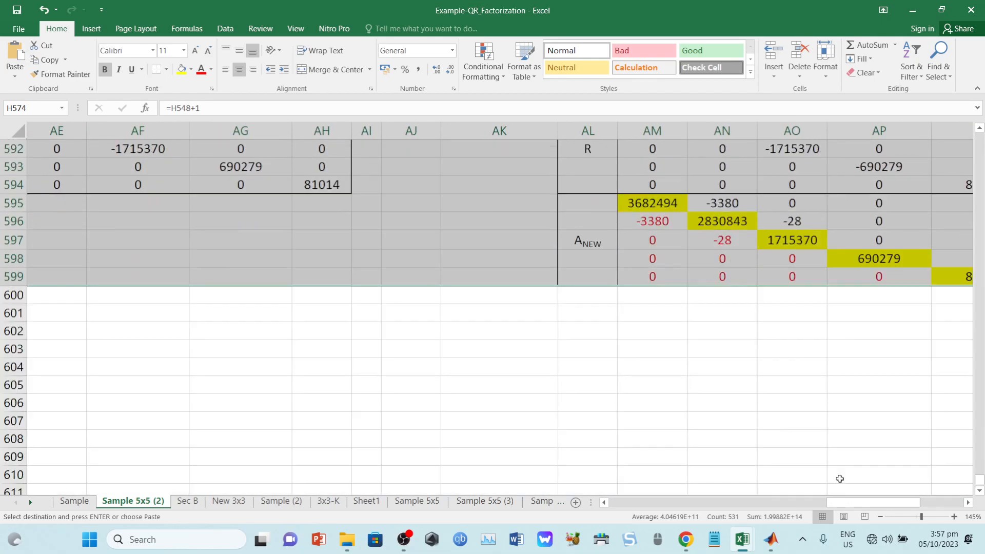
scroll(800, 416, "up", 1)
left_click_drag(855, 501, 918, 512)
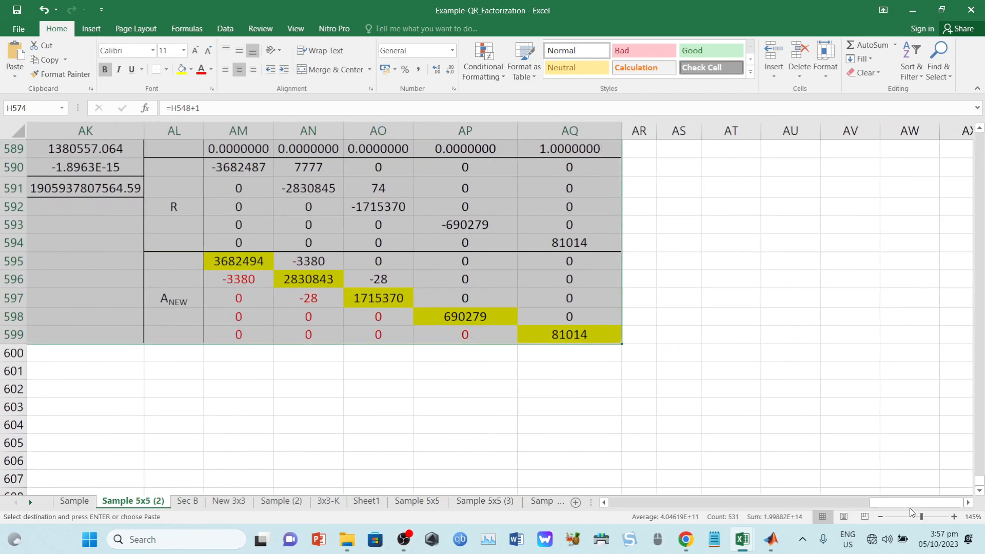
scroll(742, 391, "up", 7)
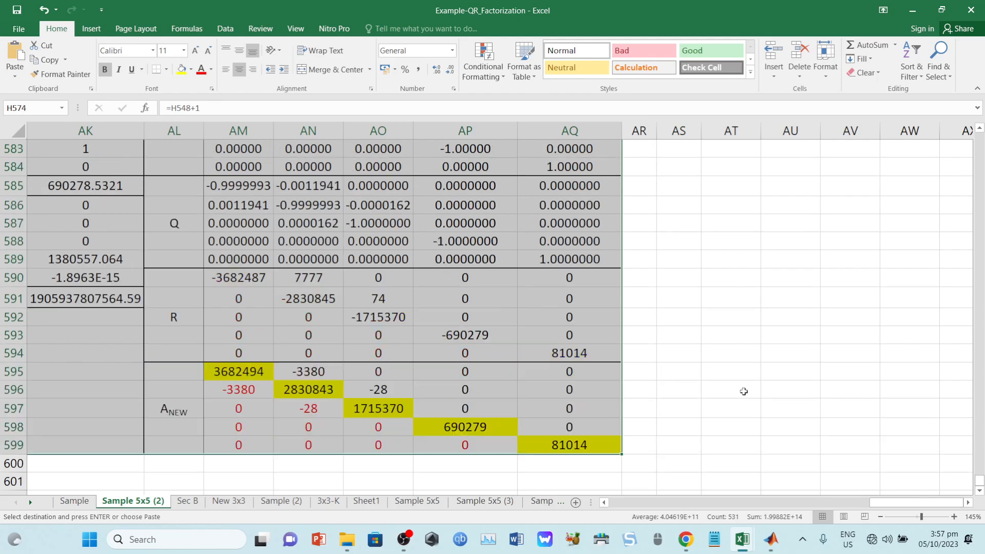
scroll(556, 215, "down", 5)
scroll(324, 386, "down", 2)
- Paste the copied iteration block at H600, H626 and H652 to create iterations 24 to 26
left_click_drag(874, 502, 621, 502)
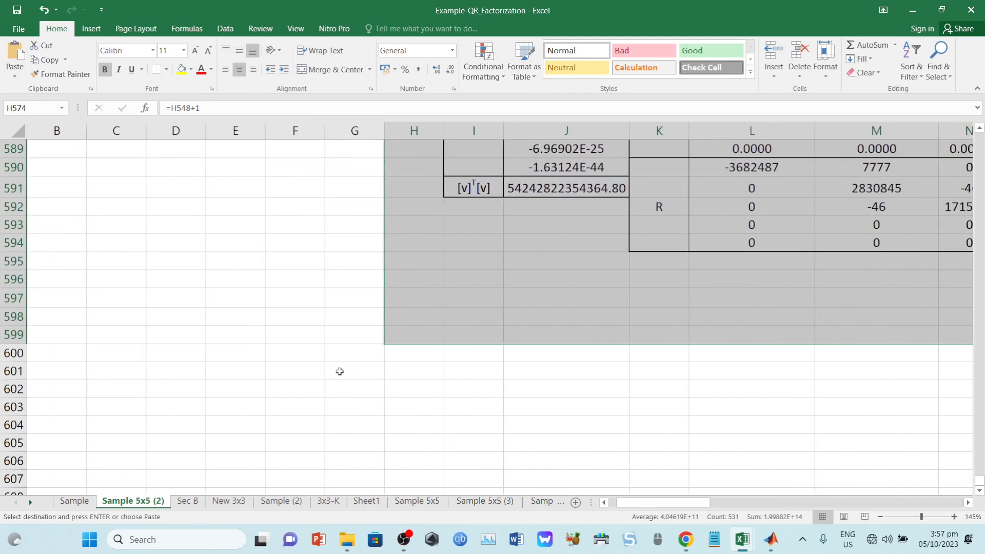
left_click(392, 357)
scroll(424, 363, "down", 9)
left_click(422, 334)
key("ctrl+v")
scroll(423, 331, "down", 10)
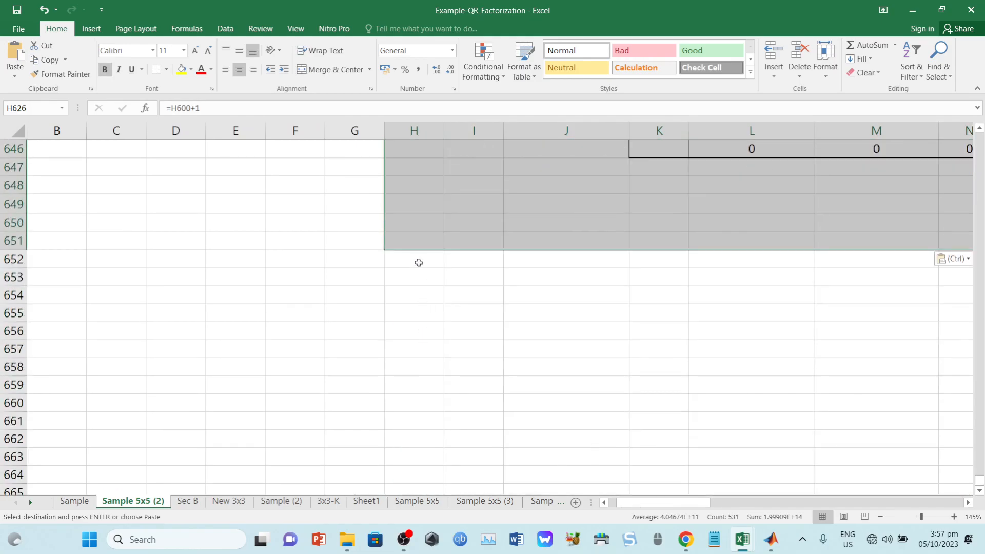
left_click(418, 263)
key("ctrl+v")
- Add iterations 27 to 29 by pasting the block at H678, H704 and H730
scroll(419, 290, "down", 9)
left_click(418, 243)
key("ctrl+v")
scroll(418, 243, "down", 9)
left_click(421, 224)
key("ctrl+v")
scroll(421, 247, "down", 4)
scroll(421, 248, "down", 3)
left_click(416, 317)
key("ctrl+v")
scroll(415, 316, "down", 8)
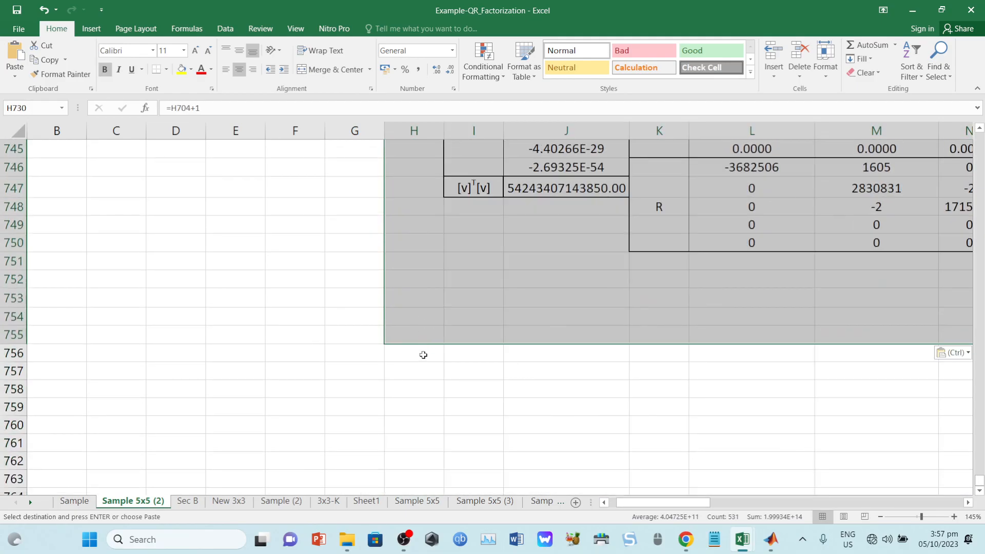
- Continue with iterations 30 to 32 by pasting the block at H756, H782 and H808
left_click(423, 355)
key("ctrl+v")
scroll(441, 347, "down", 3)
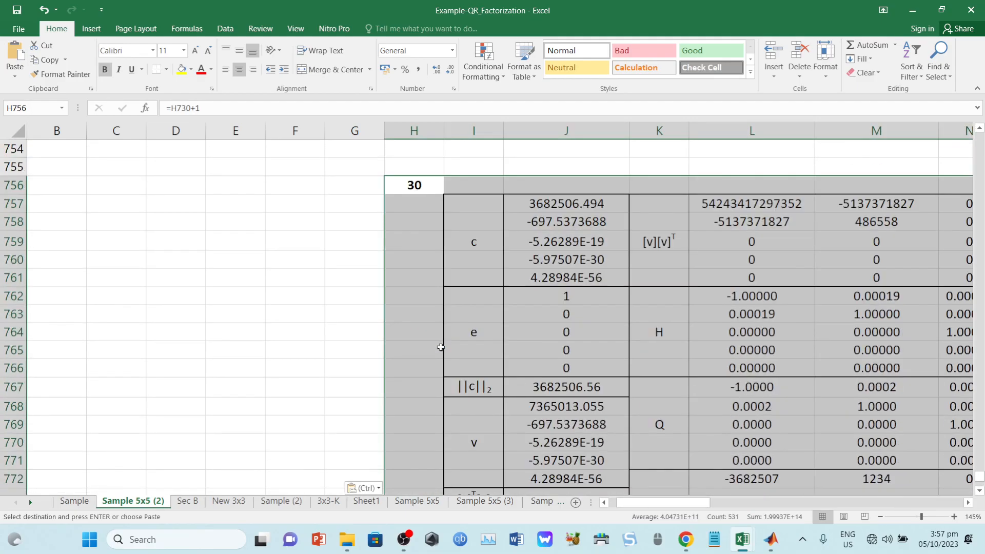
scroll(441, 347, "down", 4)
left_click(427, 447)
key("ctrl+v")
scroll(428, 449, "down", 8)
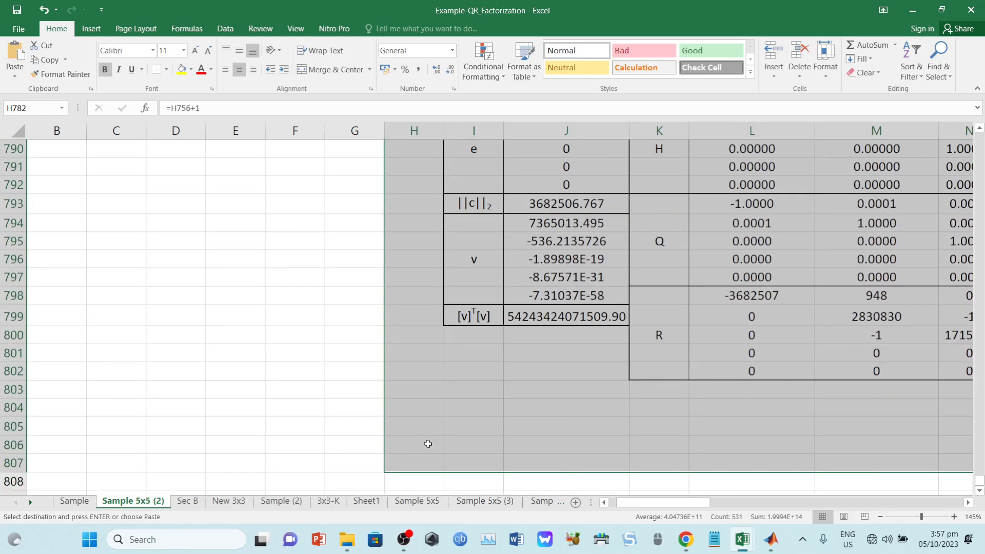
scroll(428, 443, "down", 4)
left_click(421, 253)
key("ctrl+v")
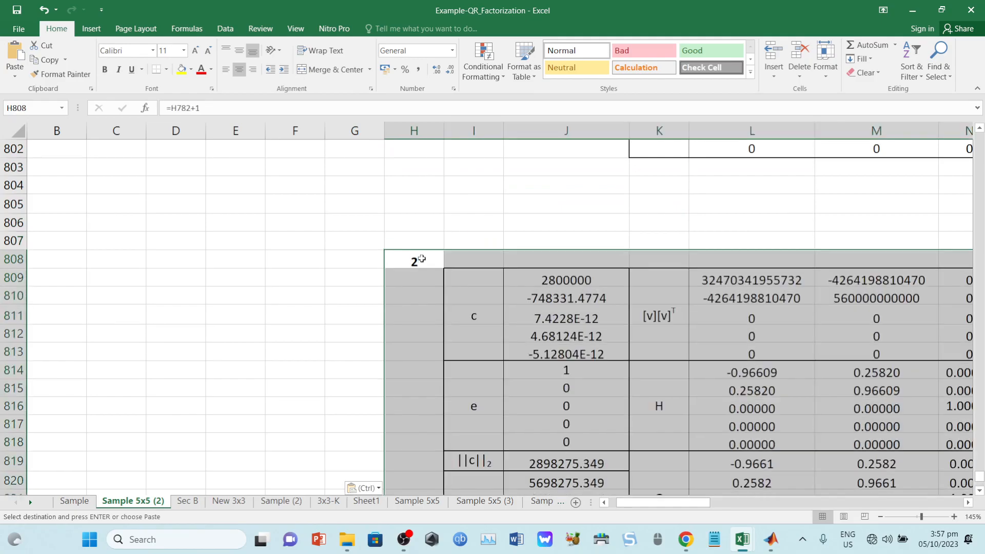
- Paste the iteration block at H834, H860 and H886 to create iterations 33 to 35
scroll(426, 251, "down", 9)
left_click(427, 250)
key("ctrl+v")
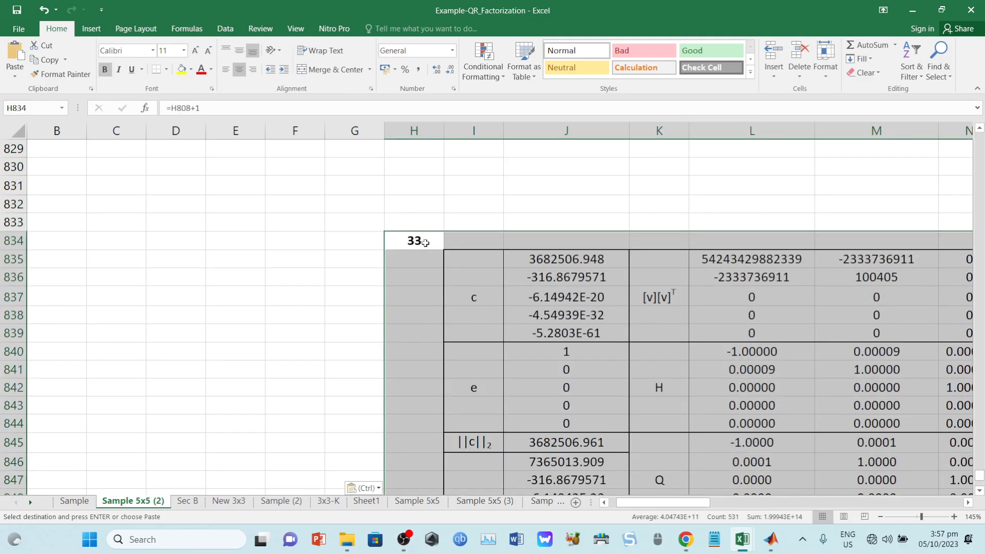
scroll(426, 262, "down", 4)
scroll(426, 262, "down", 2)
left_click(433, 391)
key("ctrl+v")
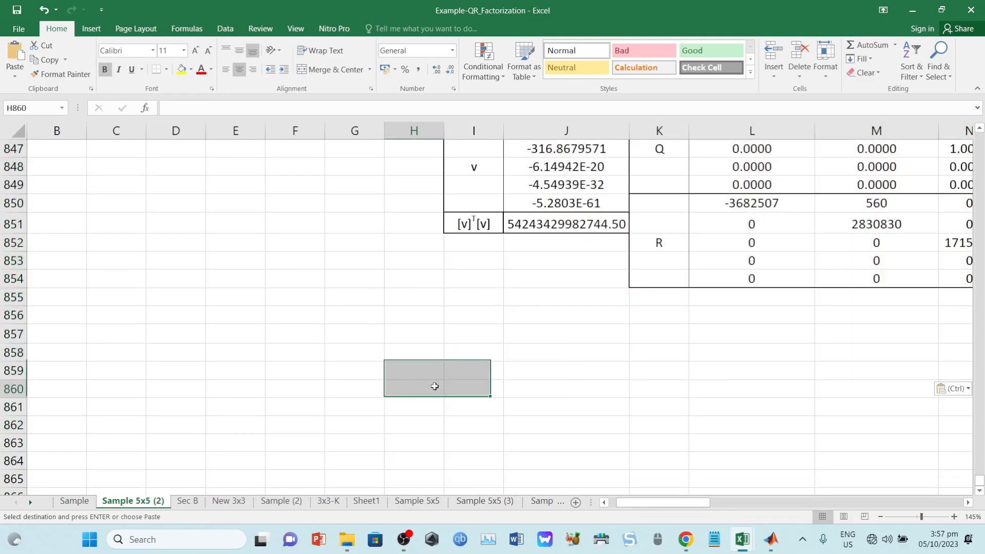
scroll(436, 379, "down", 5)
scroll(441, 366, "down", 4)
left_click(439, 367)
key("ctrl+v")
- Add iterations 36 to 38 by pasting the block at H912, H938 and H964
scroll(436, 365, "down", 9)
left_click(431, 357)
key("ctrl+v")
scroll(431, 357, "down", 8)
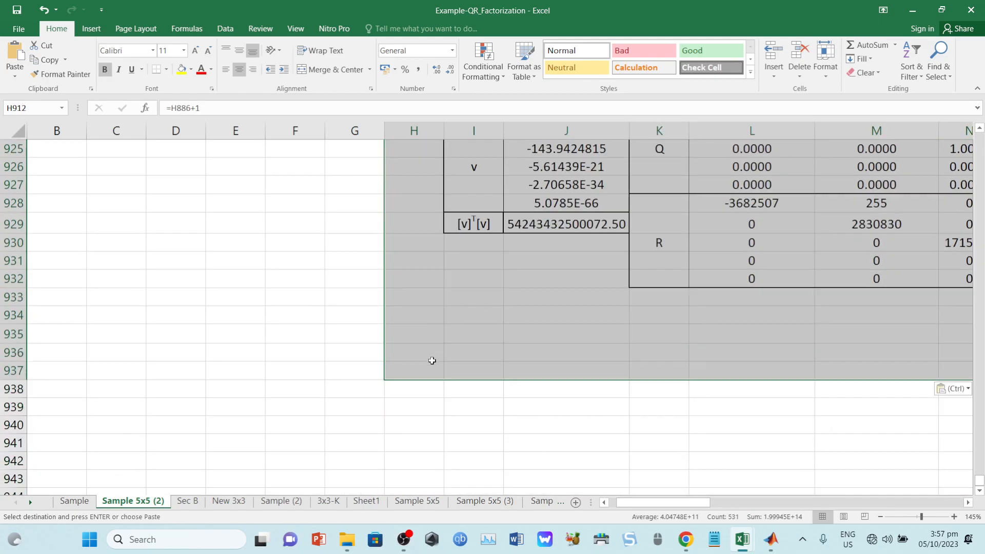
left_click(431, 382)
key("ctrl+v")
scroll(433, 378, "down", 5)
scroll(432, 378, "down", 4)
left_click(431, 377)
key("ctrl+v")
- Continue with iterations 39 to 41 by pasting the block at H990, H1016 and H1042
scroll(432, 379, "down", 9)
left_click(436, 356)
key("ctrl+v")
scroll(435, 361, "down", 9)
left_click(436, 334)
key("ctrl+v")
scroll(438, 338, "down", 8)
left_click(437, 370)
key("ctrl+v")
- Paste the iteration block at H1068, H1094 and H1120 to create iterations 42 to 44
scroll(439, 362, "down", 7)
scroll(441, 318, "down", 4)
left_click(442, 238)
key("ctrl+v")
scroll(443, 241, "down", 7)
left_click(441, 229)
key("ctrl+v")
scroll(440, 236, "down", 9)
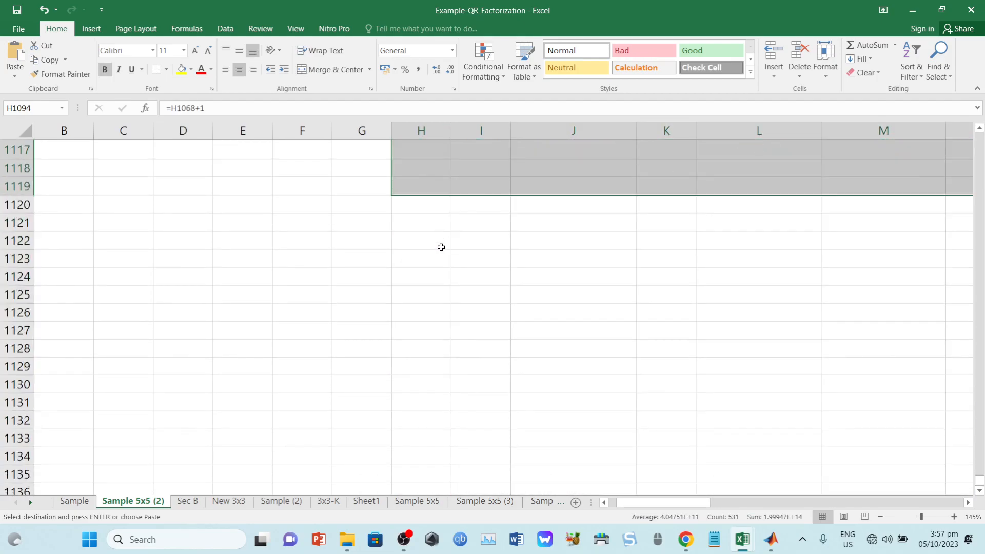
left_click(440, 209)
key("ctrl+v")
- Add iteration 45 by pasting the block at H1146 and check its new A matrix at AM1167:AQ1171
scroll(439, 216, "down", 5)
scroll(441, 235, "down", 2)
key("ctrl")
key("ctrl")
left_click(435, 294)
key("ctrl+v")
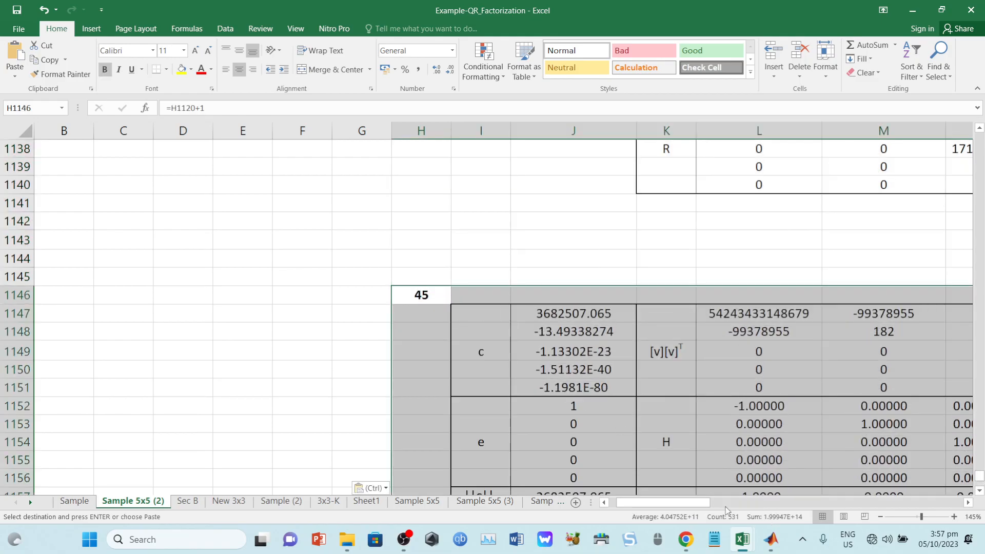
left_click_drag(705, 505, 937, 481)
scroll(748, 388, "down", 1)
scroll(748, 388, "down", 6)
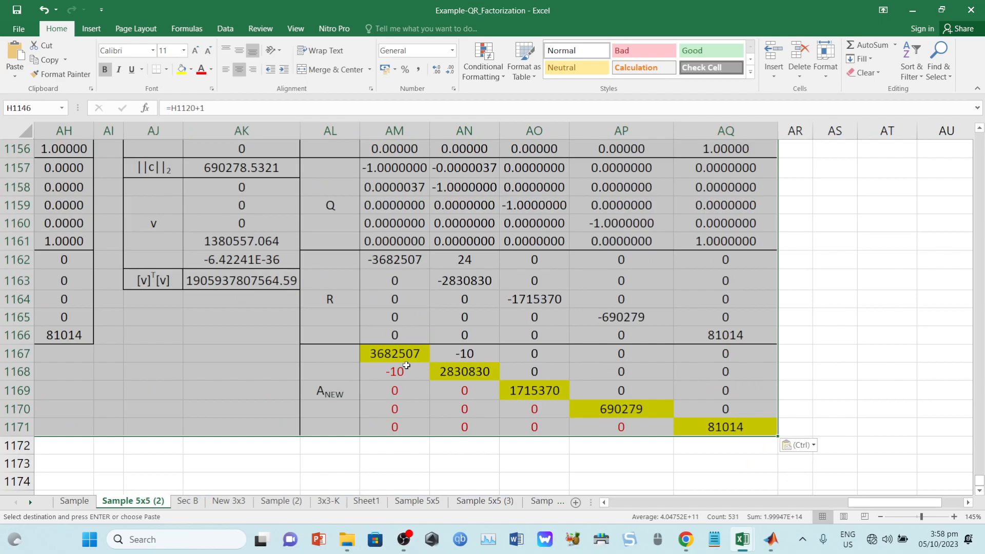
- Paste the copied block at H1172, H1198 and H1224 for iterations 46 to 48
left_click_drag(871, 502, 661, 498)
left_click(264, 449)
key("ctrl+v")
scroll(264, 449, "down", 10)
left_click(247, 366)
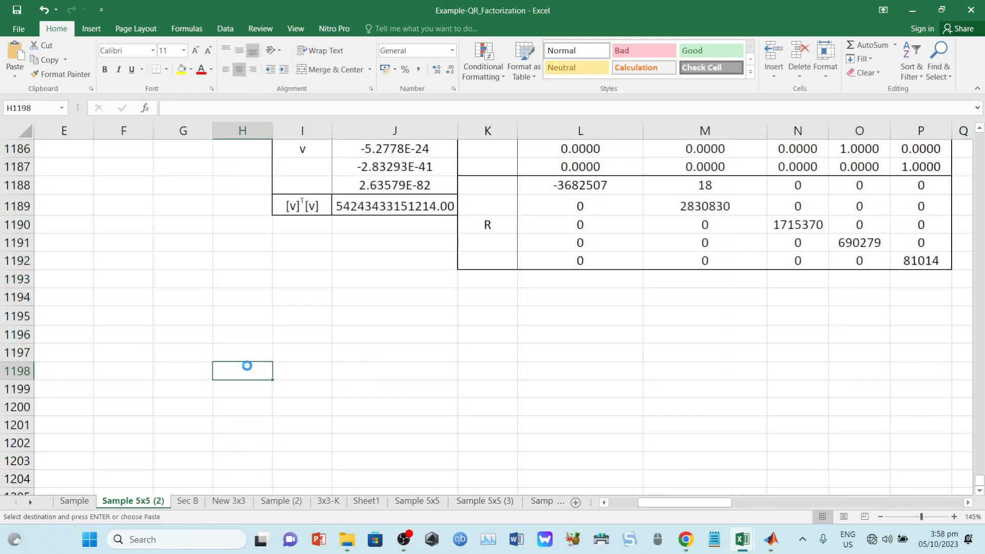
key("ctrl+v")
scroll(248, 367, "down", 7)
left_click(257, 471)
key("ctrl+v")
- Create iterations 49 and 50 by pasting the block at H1250 and H1276, and check the new A matrix of iteration 50
scroll(261, 446, "down", 9)
left_click(256, 439)
key("ctrl+v")
scroll(256, 446, "down", 8)
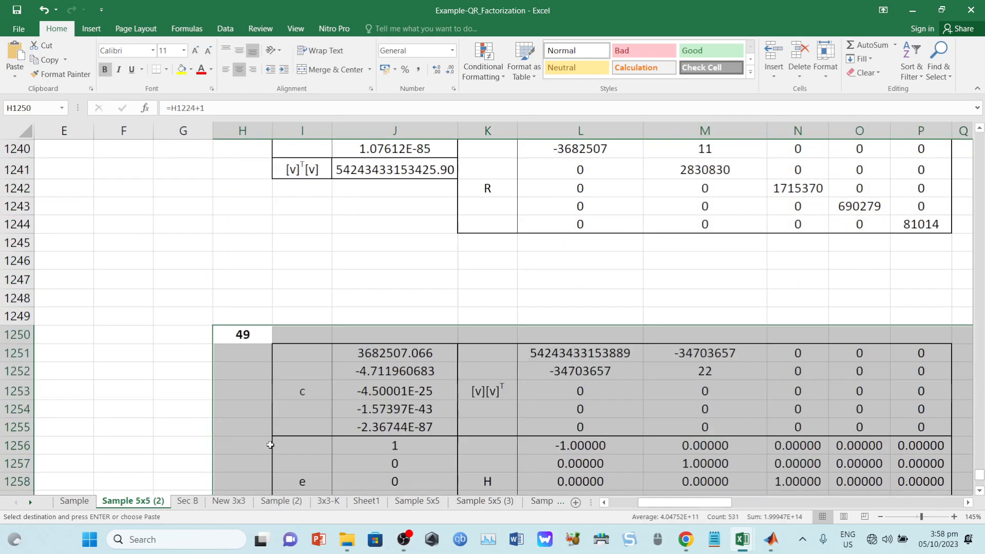
left_click(249, 474)
key("ctrl+v")
scroll(300, 471, "down", 5)
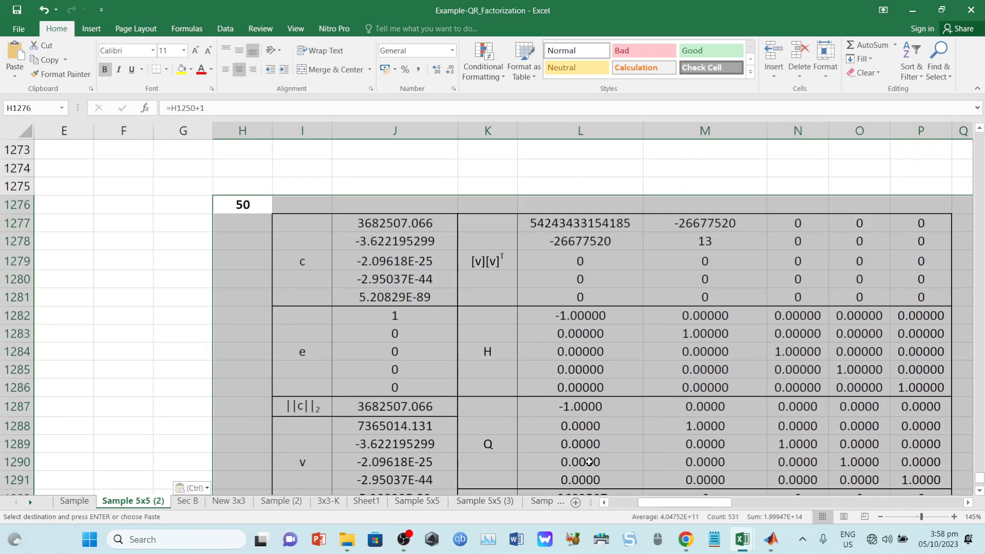
left_click_drag(682, 502, 962, 505)
scroll(778, 406, "down", 4)
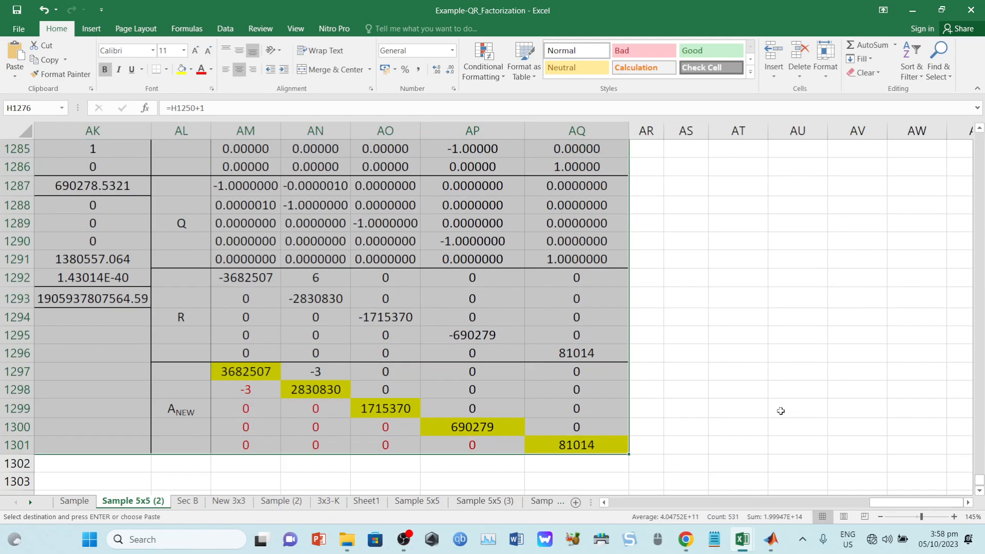
- Add iterations 51 and 52 by pasting the block at H1302 and H1328, and check the new A matrix of iteration 52
left_click_drag(906, 504, 667, 504)
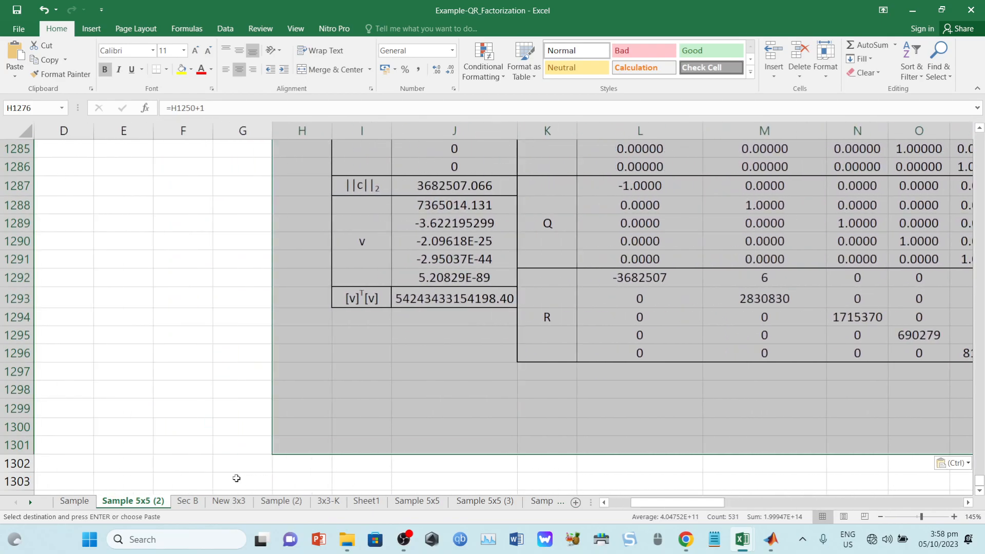
left_click(308, 463)
key("ctrl+v")
scroll(290, 460, "down", 9)
left_click(325, 451)
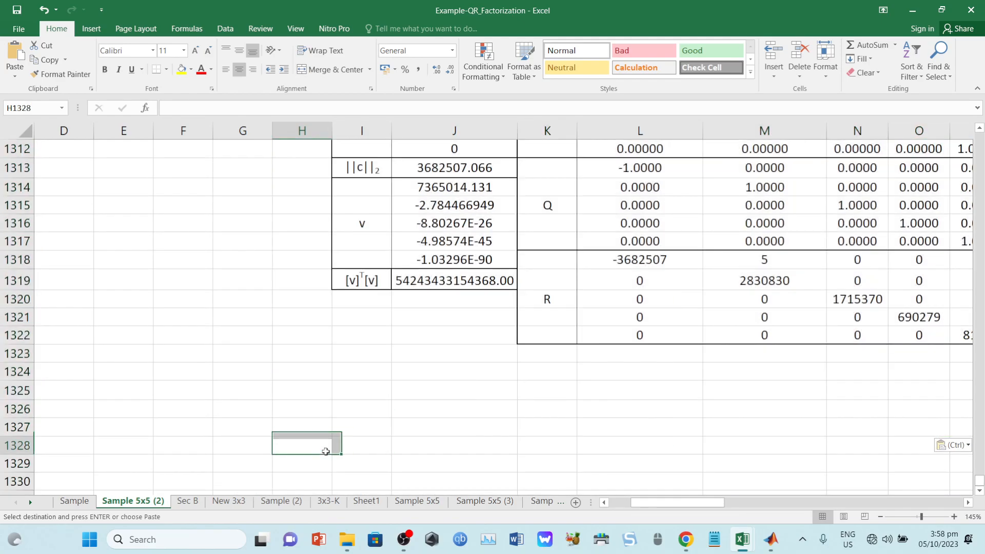
key("ctrl+v")
scroll(325, 451, "down", 5)
left_click_drag(678, 502, 915, 503)
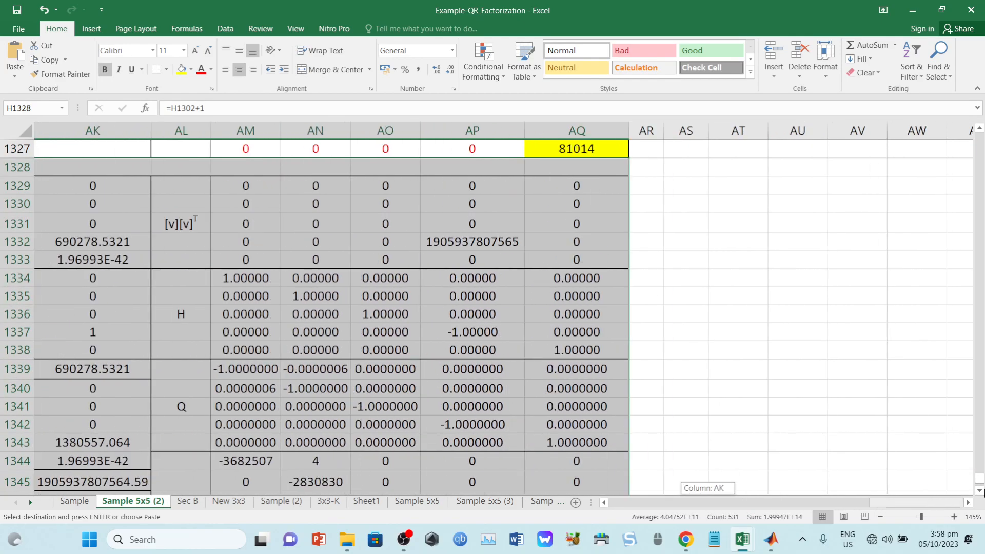
scroll(844, 427, "down", 4)
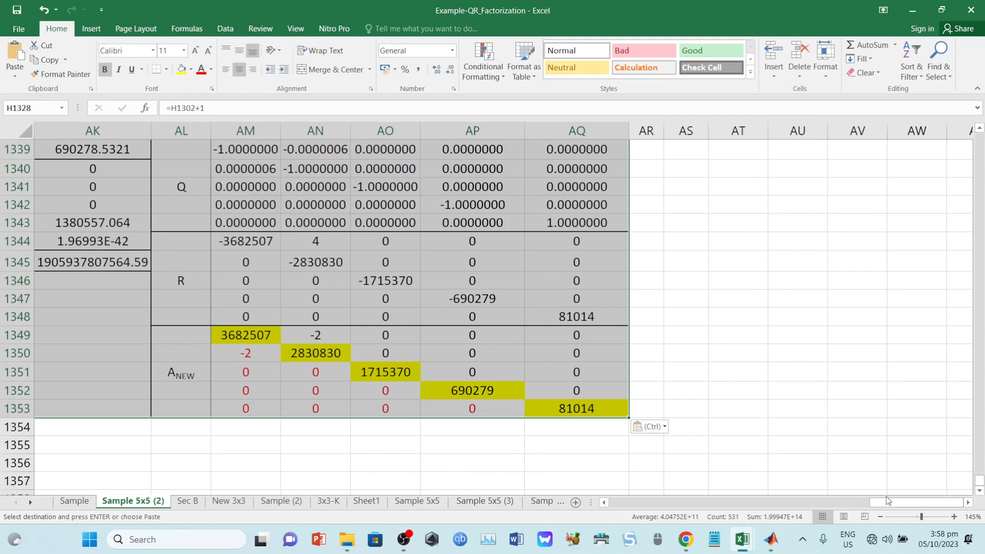
- Continue with iterations 53 and 54 by pasting the block at H1354 and H1380
left_click_drag(887, 500, 973, 504)
left_click(141, 429)
key("ctrl+v")
scroll(253, 405, "down", 6)
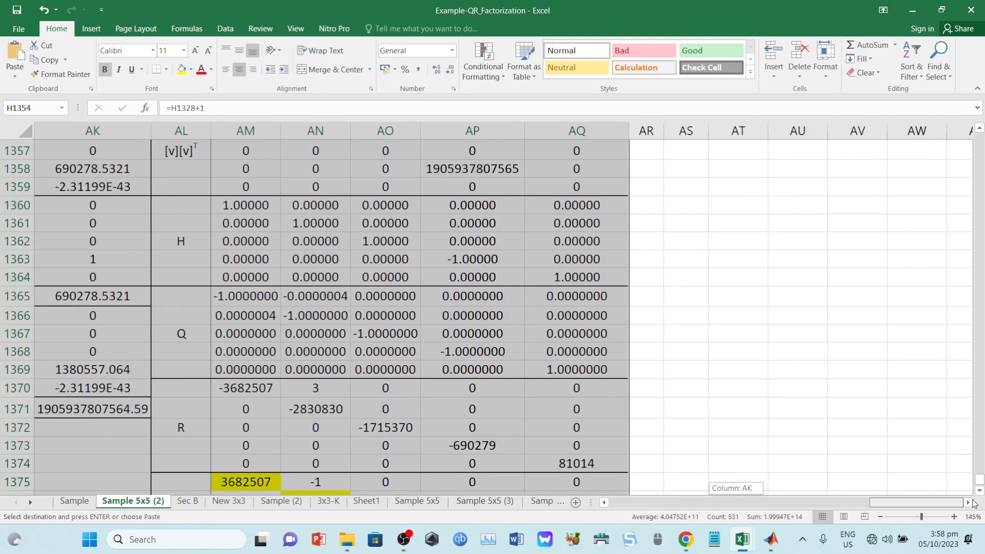
scroll(853, 448, "down", 4)
left_click_drag(900, 500, 642, 508)
left_click(466, 351)
key("ctrl+v")
- Paste the iteration block at H1406, H1432 and H1458 to create iterations 55 to 57
scroll(466, 351, "down", 5)
scroll(754, 433, "down", 4)
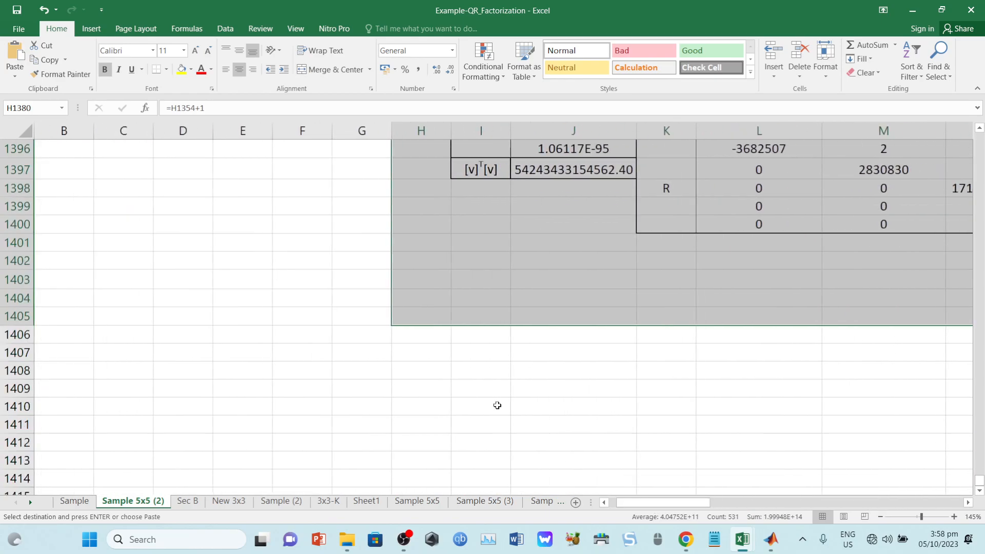
left_click(424, 334)
key("ctrl+v")
scroll(424, 334, "down", 8)
left_click(429, 372)
key("ctrl+v")
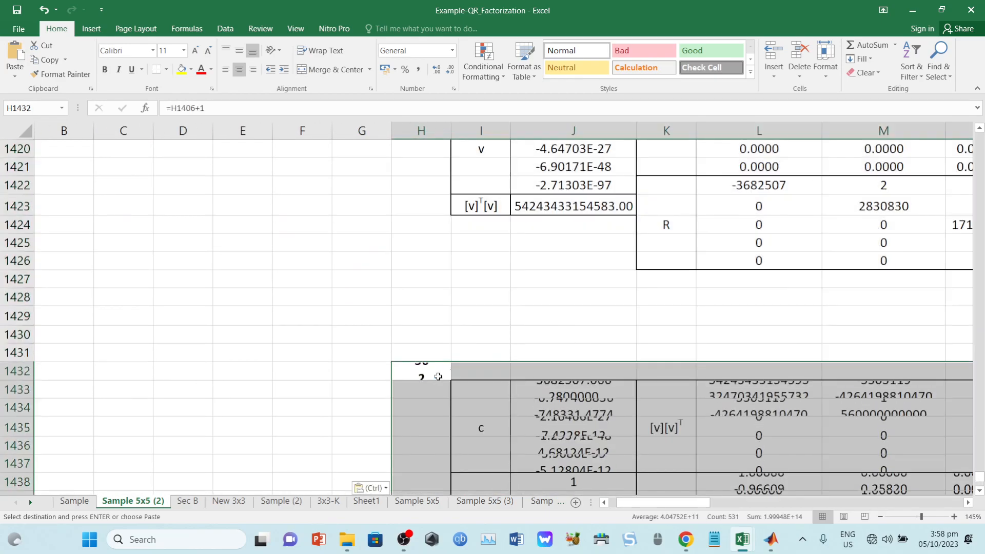
scroll(439, 378, "down", 8)
left_click(430, 407)
key("ctrl+v")
- Paste the block at H1484, H1510 and H1536 for iterations 58 to 60 and check the new A matrix of iteration 60
scroll(430, 407, "down", 5)
scroll(477, 421, "down", 3)
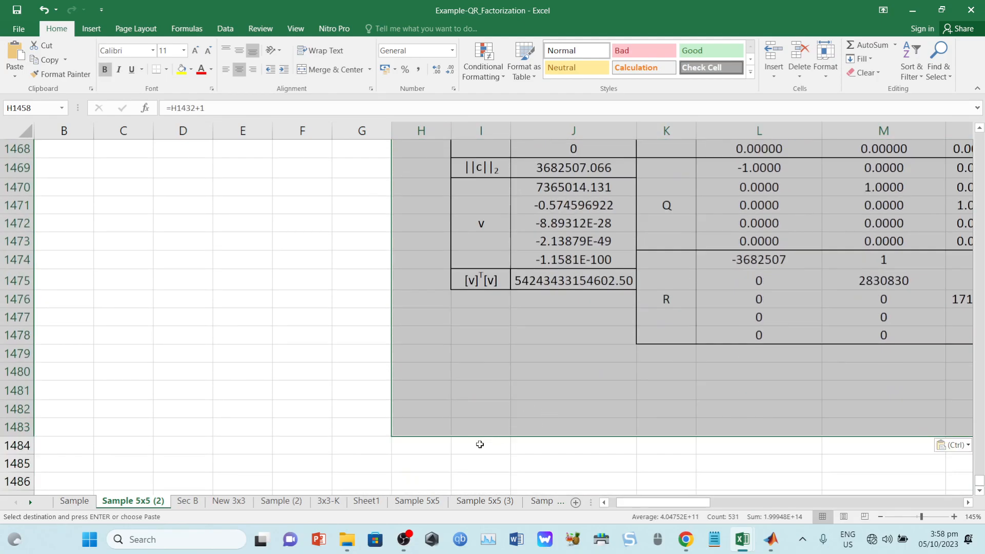
left_click(424, 449)
key("ctrl+v")
scroll(431, 441, "down", 9)
left_click(435, 432)
key("ctrl+v")
scroll(434, 425, "down", 9)
left_click(433, 407)
key("ctrl+v")
scroll(508, 418, "down", 3)
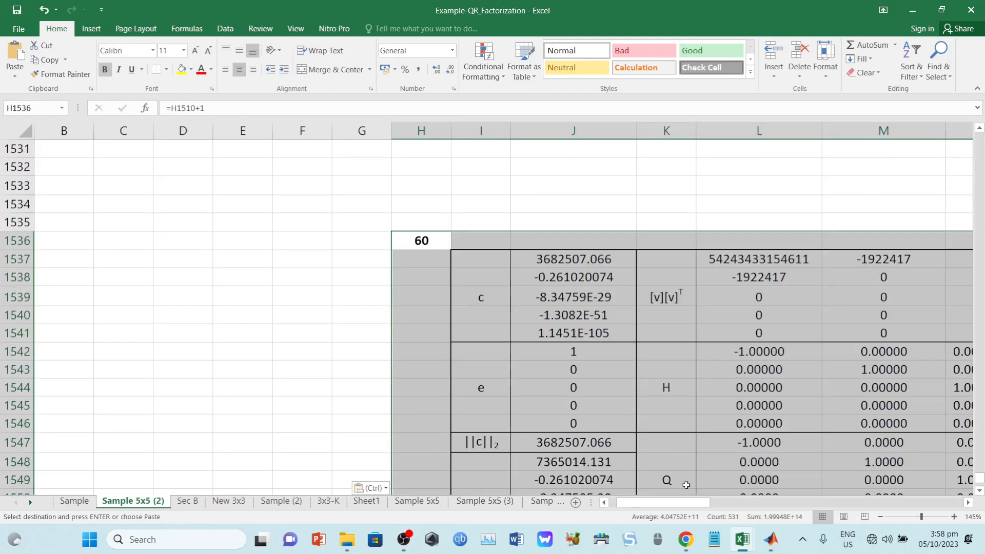
scroll(777, 405, "right", 10)
scroll(777, 405, "down", 6)
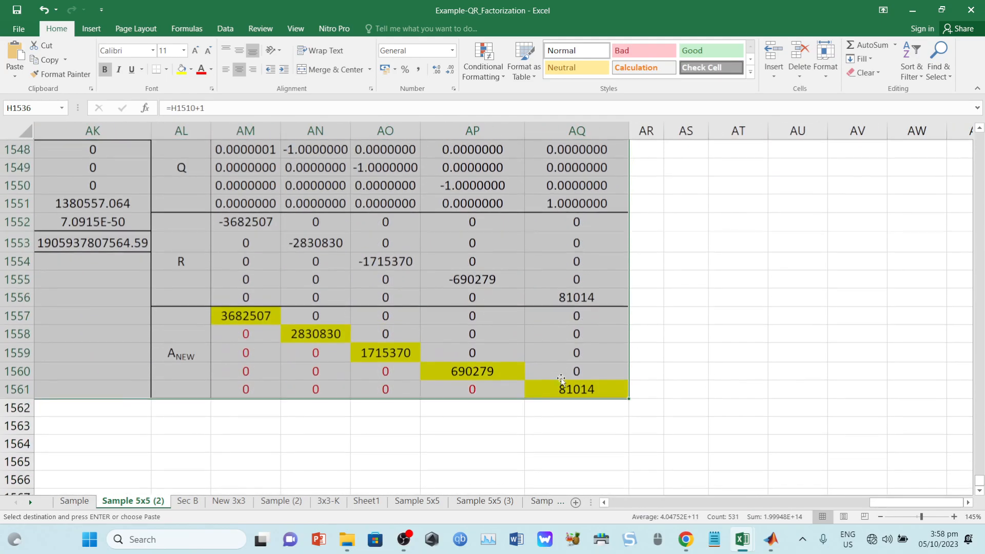
- Show the new A matrix of iteration 60, AM1557:AQ1561, with six decimal places
left_click_drag(250, 299, 559, 374)
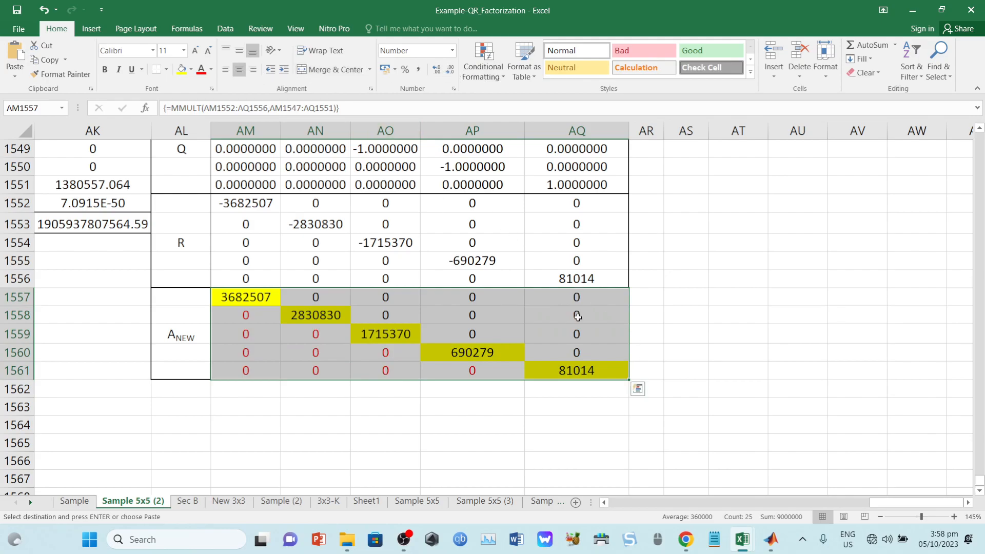
left_click(569, 317)
left_click_drag(265, 302, 552, 364)
left_click(437, 73)
left_click(437, 73)
left_click(436, 73)
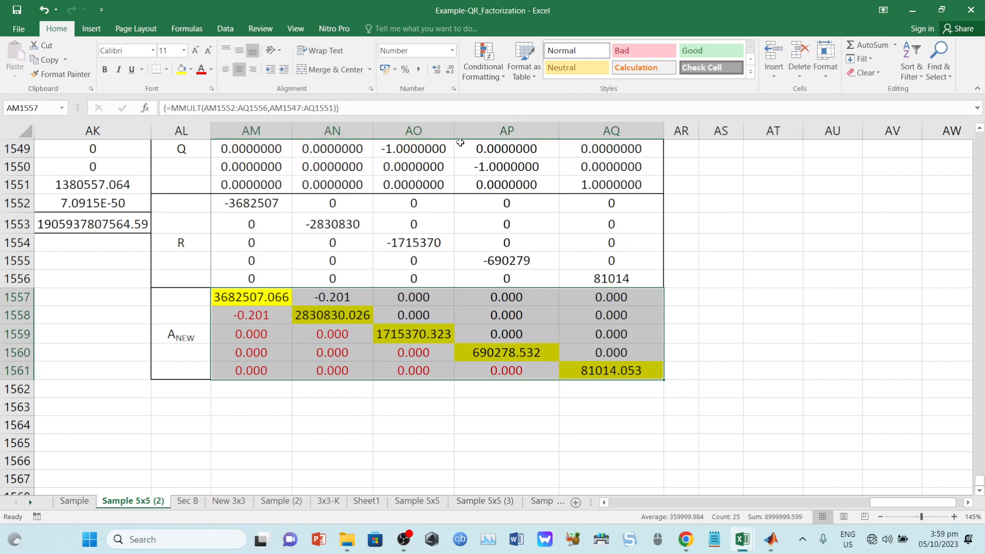
left_click(437, 69)
left_click(438, 70)
left_click(440, 70)
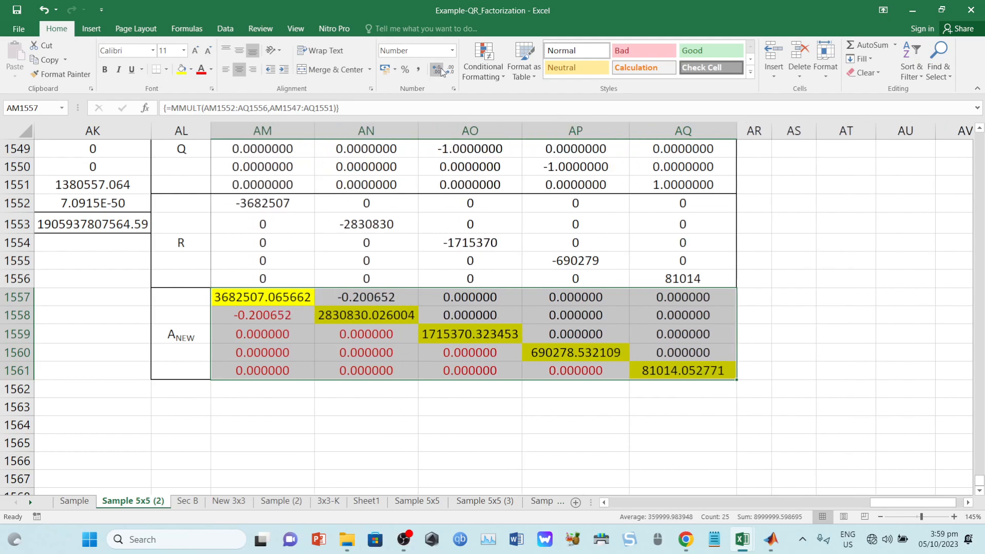
- Deselect the matrix and select its first diagonal eigenvalue in AM1557
left_click(754, 460)
mouse_move(898, 502)
left_mouse_down()
mouse_move(779, 507)
mouse_move(893, 505)
left_mouse_up()
left_click(818, 432)
left_click(263, 297)
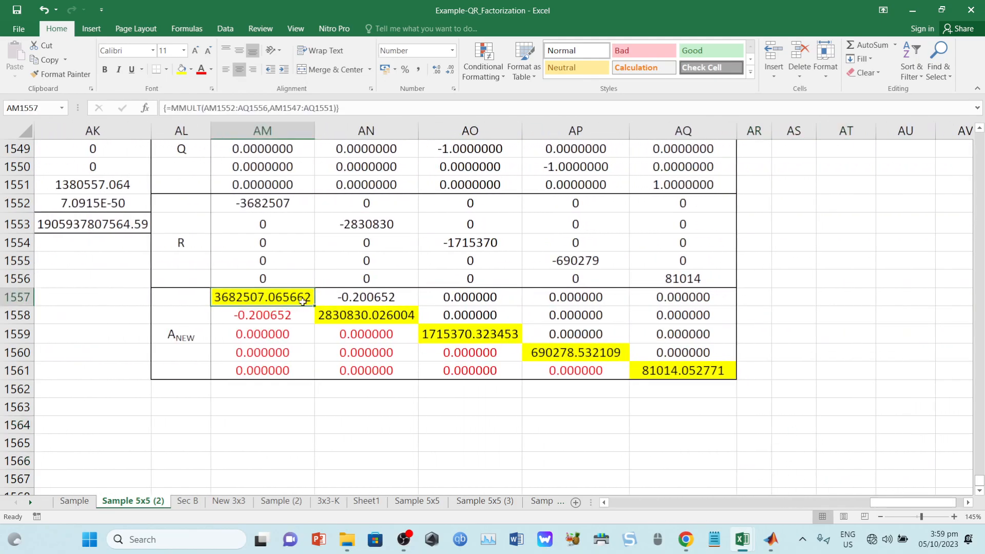
- Add the remaining diagonal eigenvalues AN1558, AO1559, AP1560 and AQ1561 to the selection of AM1557
left_click(366, 314, "ctrl")
left_click(470, 334, "ctrl")
left_click(538, 349, "ctrl")
left_click(644, 371, "ctrl")
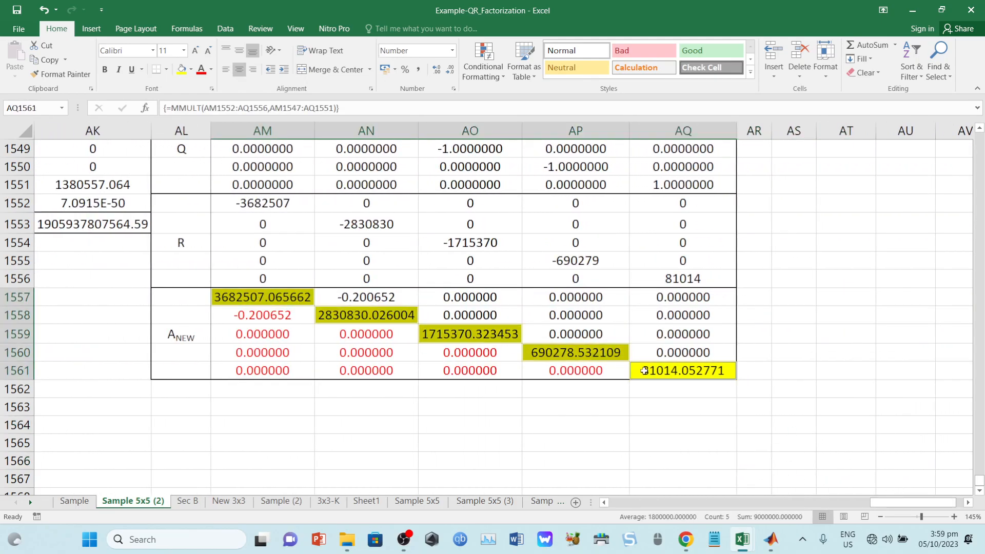
- Switch to MATLAB, replace the qr line of Sample.m with "w2 = eig(A);" and run the script
left_click(764, 538)
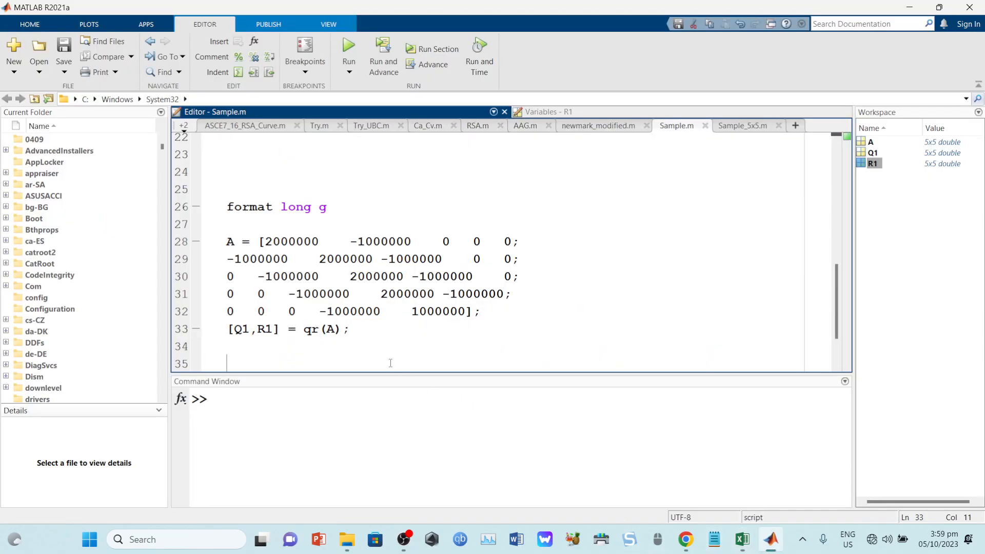
left_click_drag(359, 331, 226, 330)
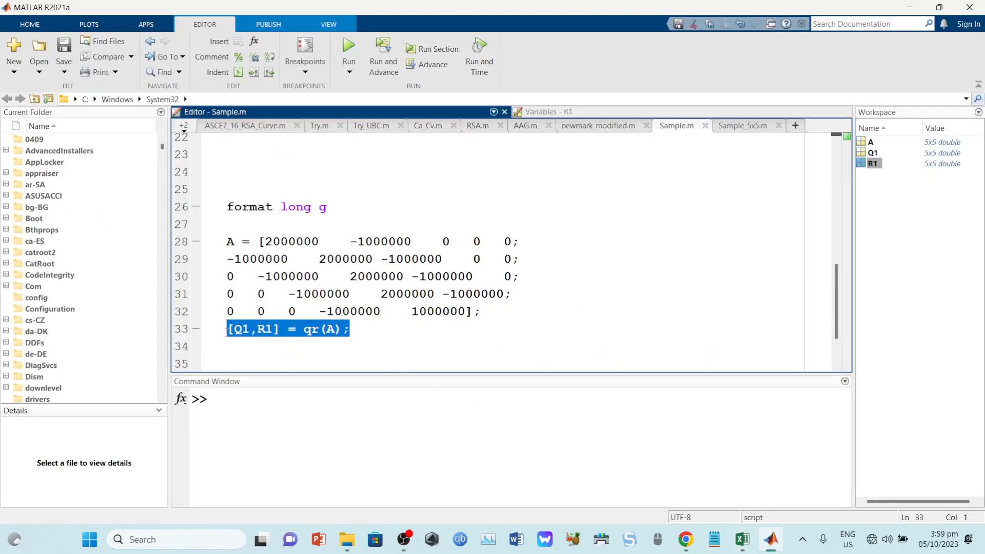
type("w2 = eig")
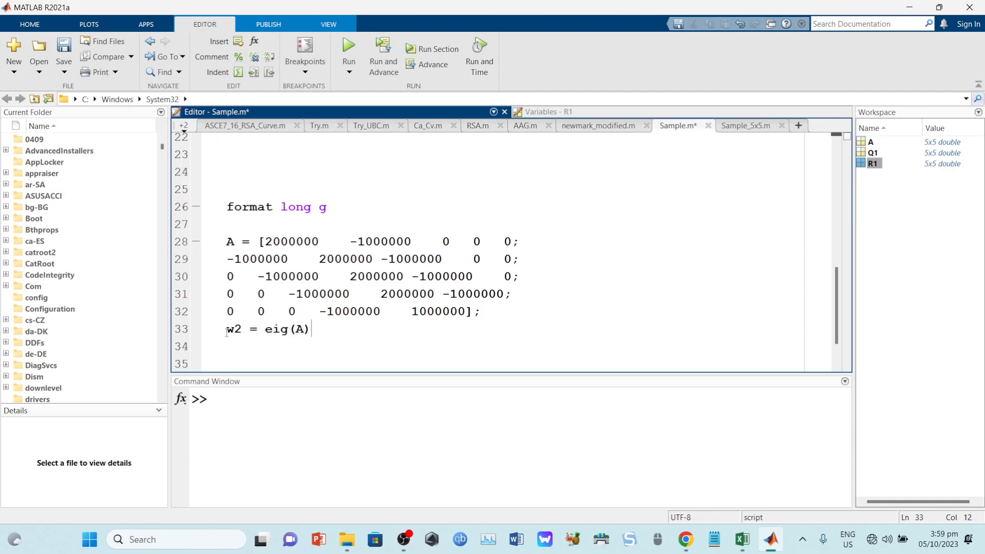
key("F5")
- Display the eigenvalue vector w2 in the Command Window and enlarge that pane to show all its values
left_click(268, 401)
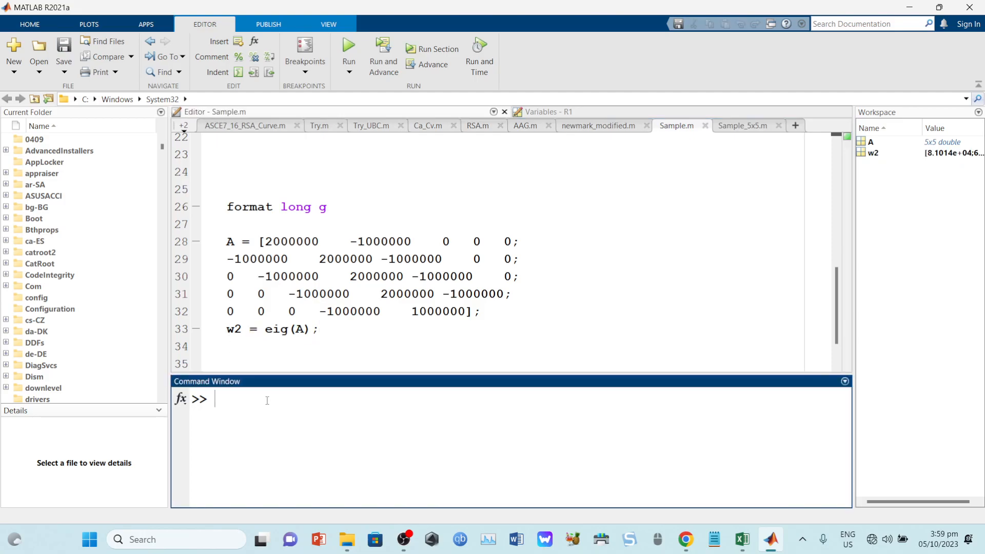
type("w2")
key("Return")
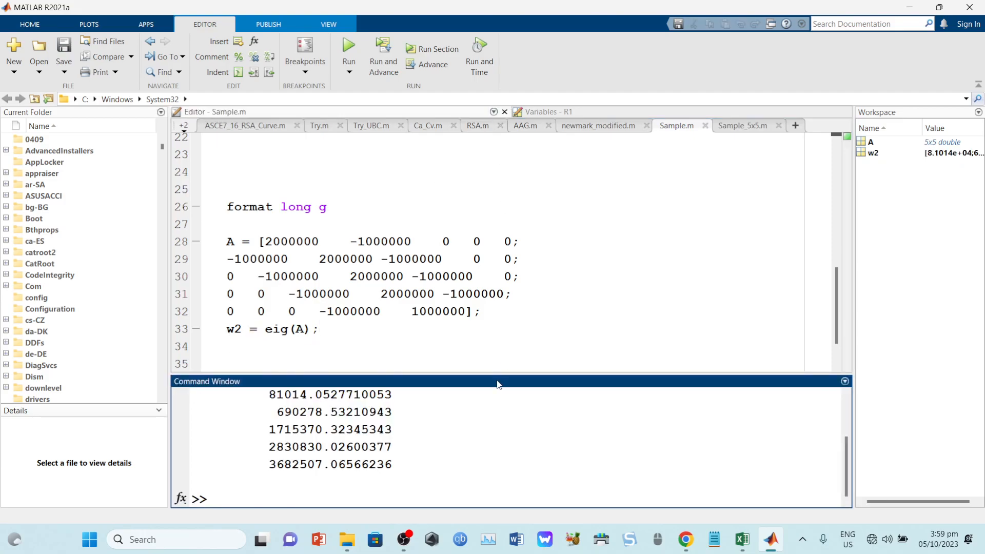
left_click_drag(494, 373, 494, 252)
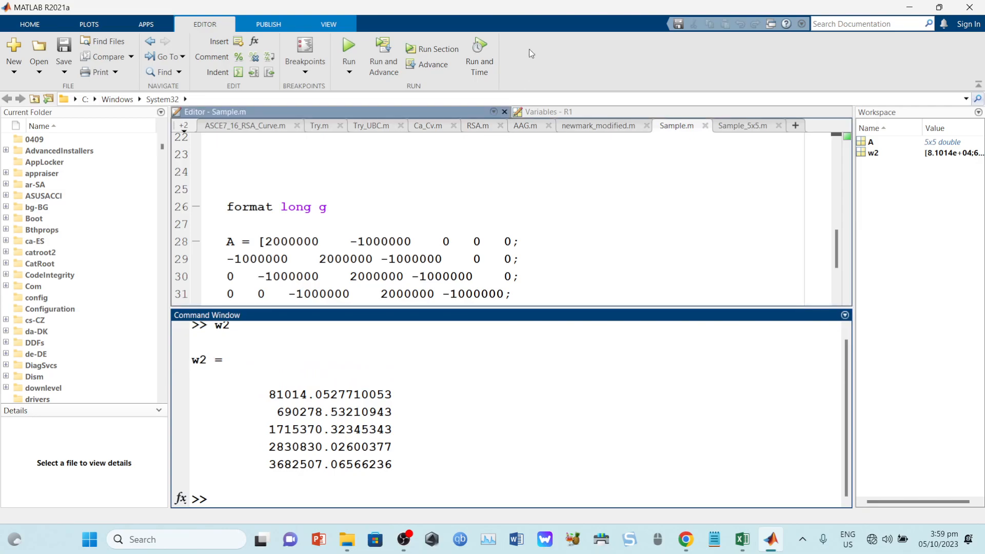
- Snap the MATLAB window to the upper-left quarter of the desktop and extend its height to show the w2 results
left_click_drag(557, 6, 1, 69)
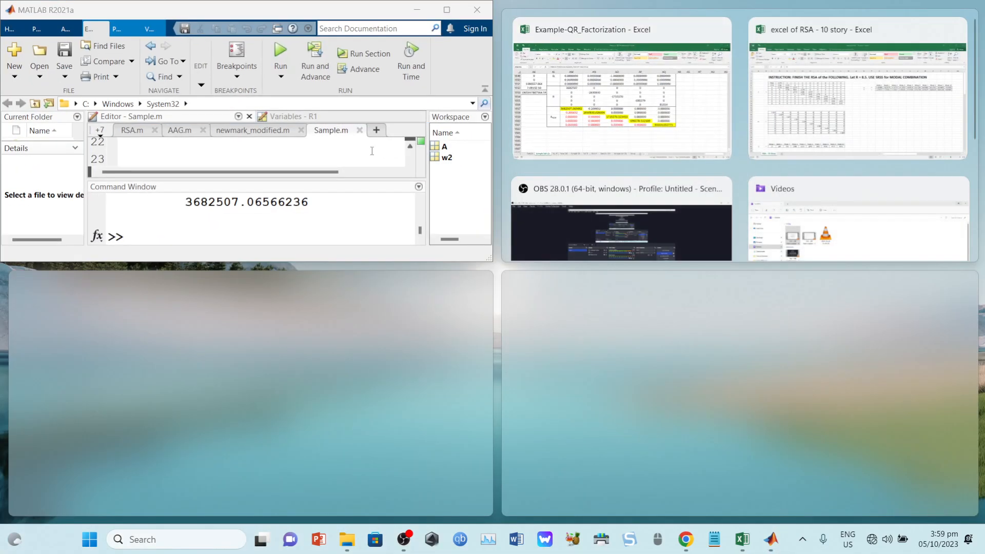
left_click(312, 160)
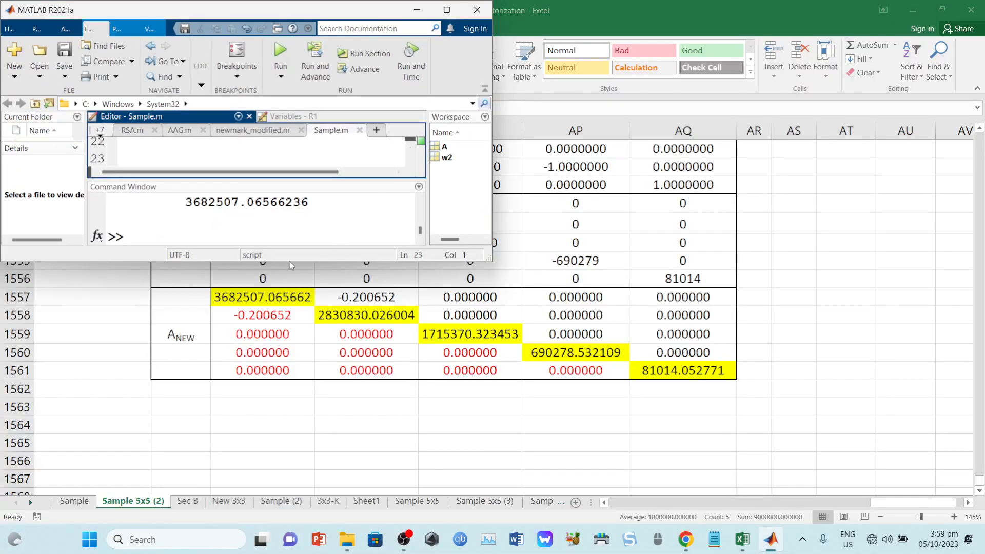
left_click_drag(295, 263, 295, 482)
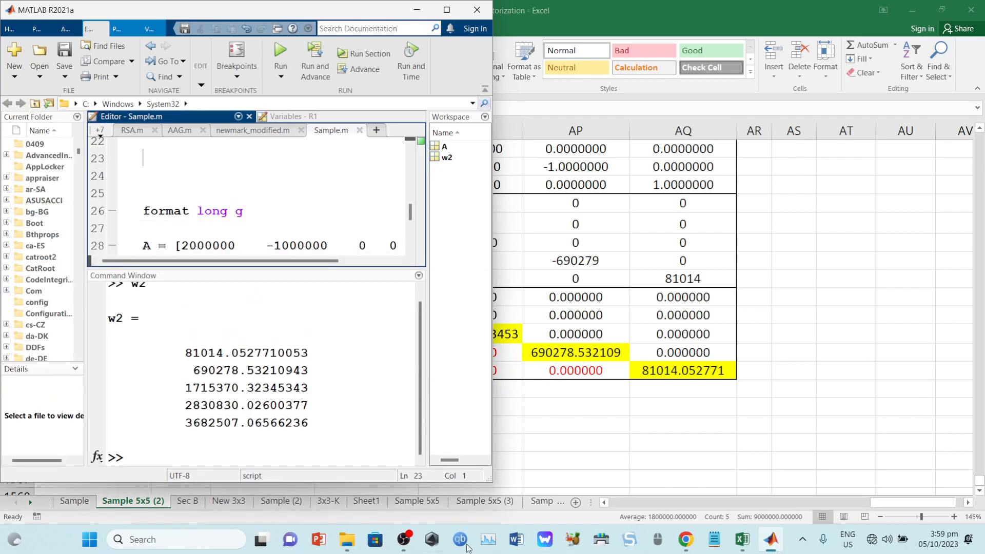
- Place the Excel workbook beside MATLAB and fit columns AM to AQ of iteration 60's new A matrix in view
left_click_drag(732, 4, 983, 262)
left_click(967, 502)
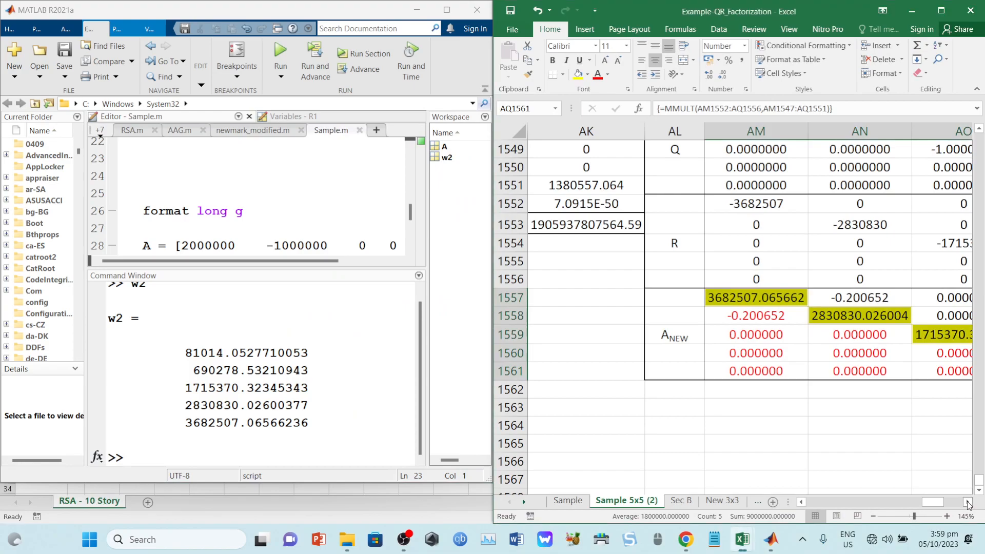
left_click(967, 502)
scroll(868, 438, "down", 1)
scroll(856, 435, "down", 1)
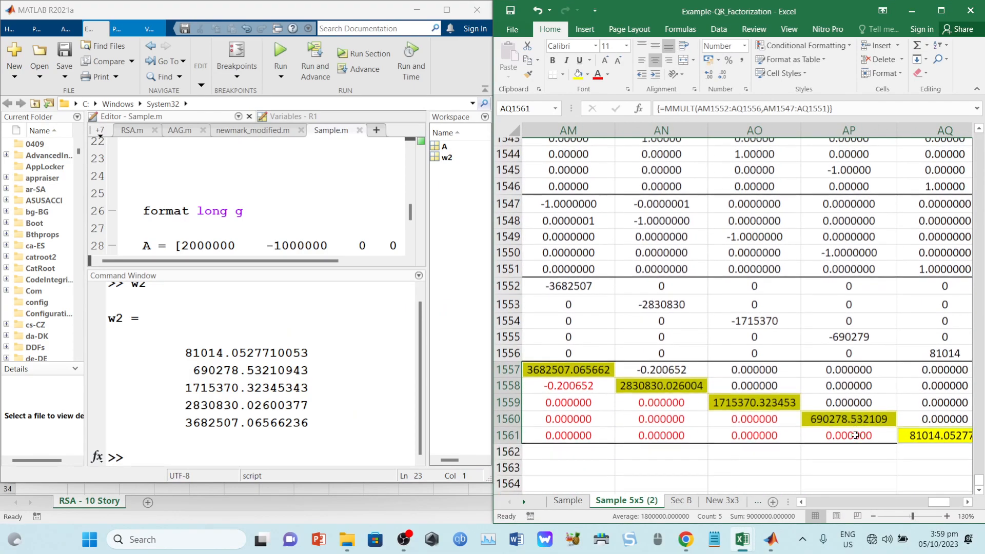
scroll(896, 472, "down", 1)
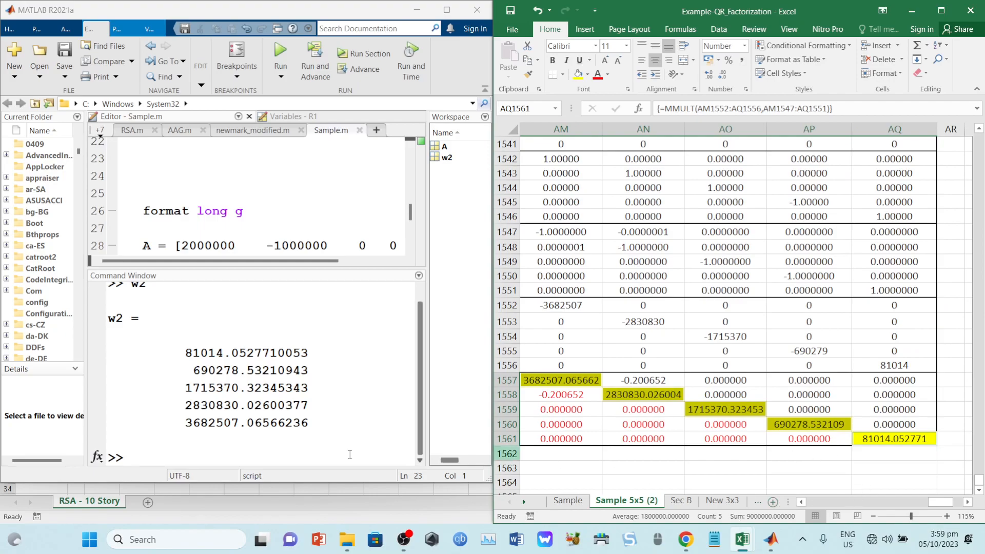
- Compare each diagonal eigenvalue of the new A matrix, AM1557 through AQ1561, with the w2 values from MATLAB
left_click(316, 439)
left_click(893, 442)
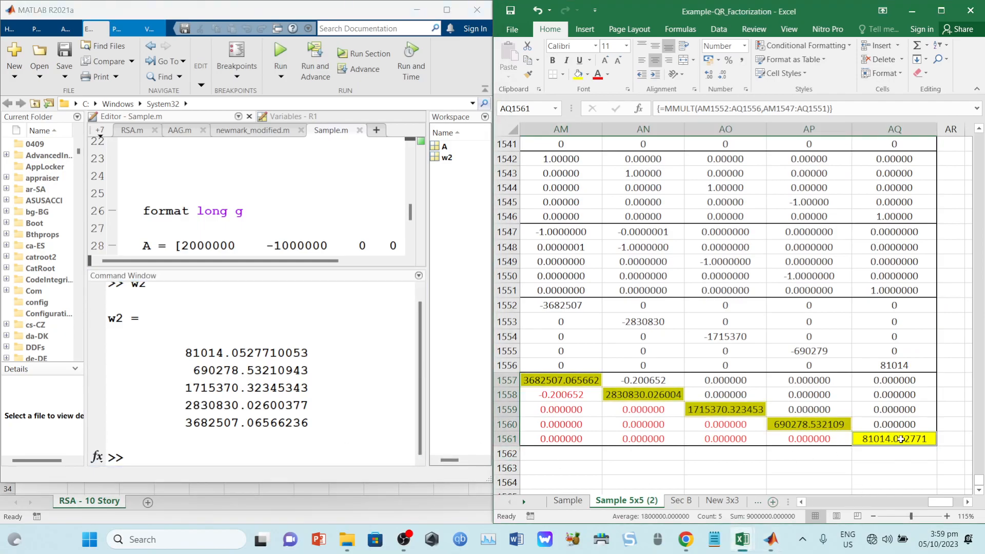
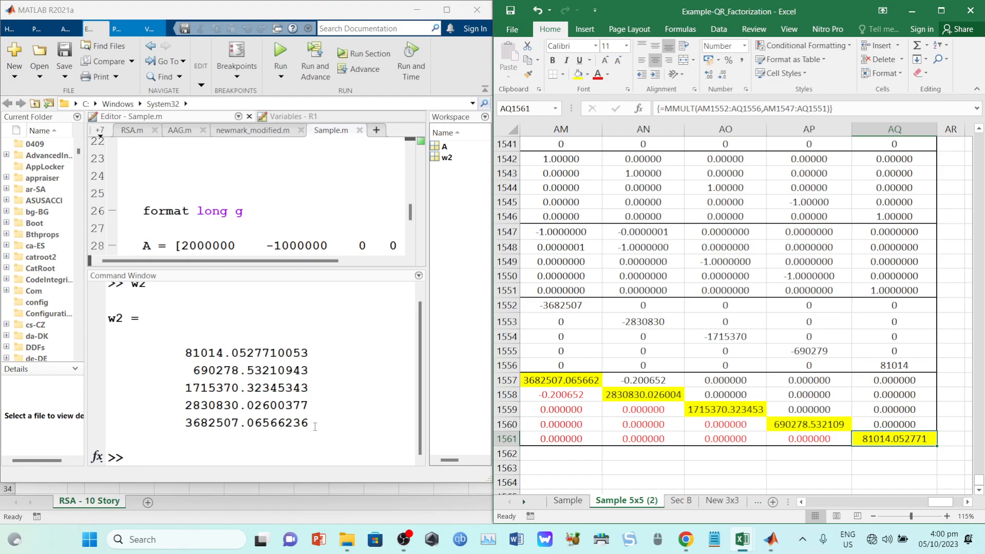
left_click(760, 411)
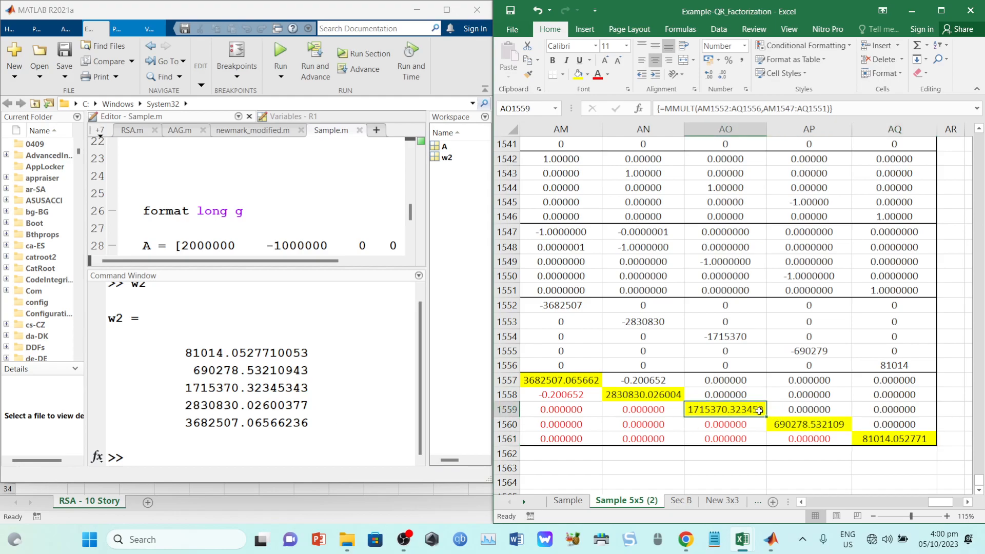
left_click(804, 422)
left_click(889, 438)
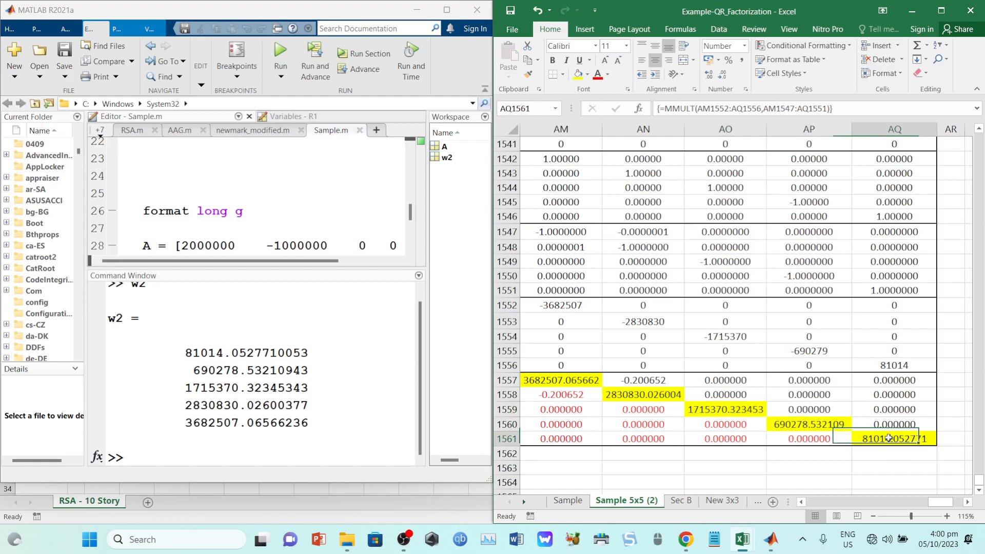
left_click(808, 425)
left_click(731, 410)
left_click(642, 395)
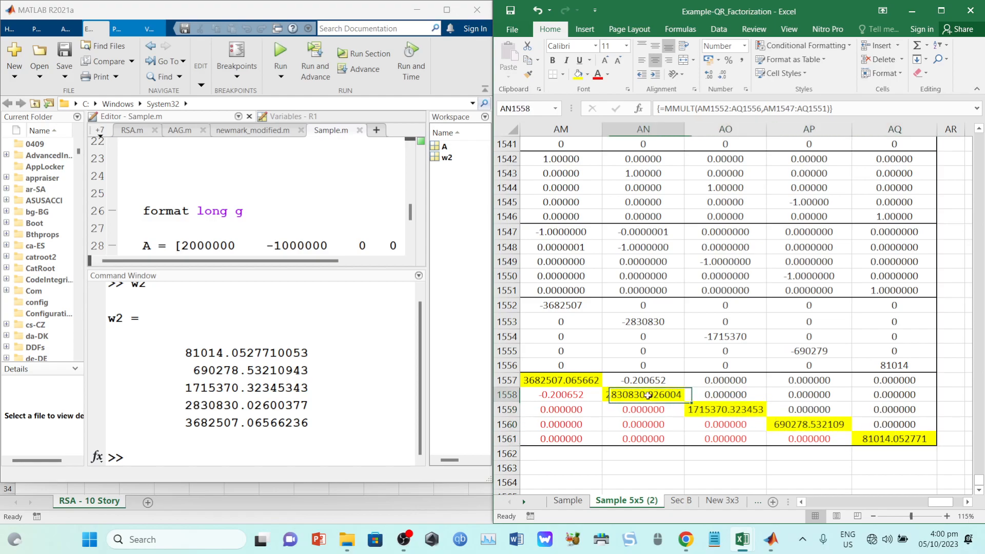
left_click(544, 382)
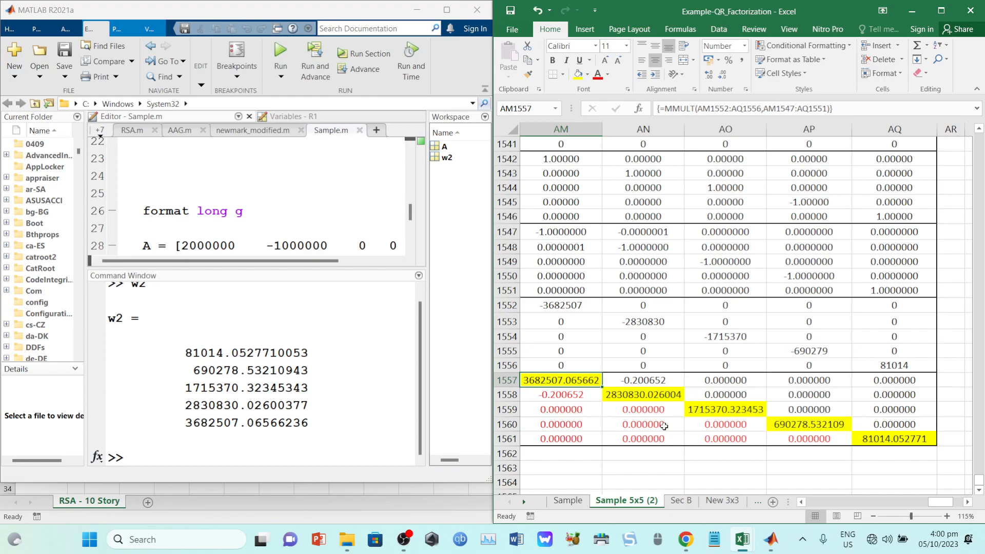
left_click(661, 399)
left_click(740, 408)
left_click(802, 422)
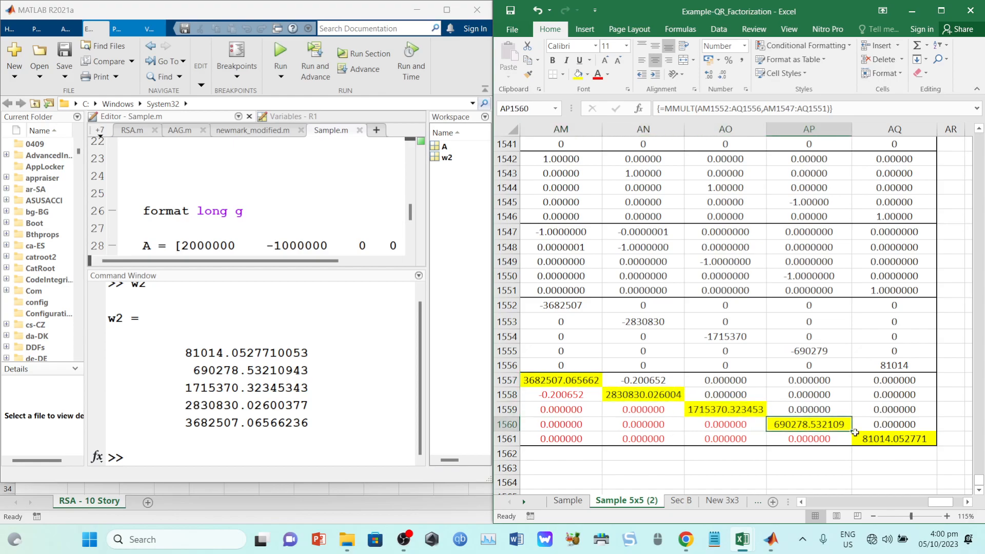
left_click(879, 440)
left_click(400, 541)
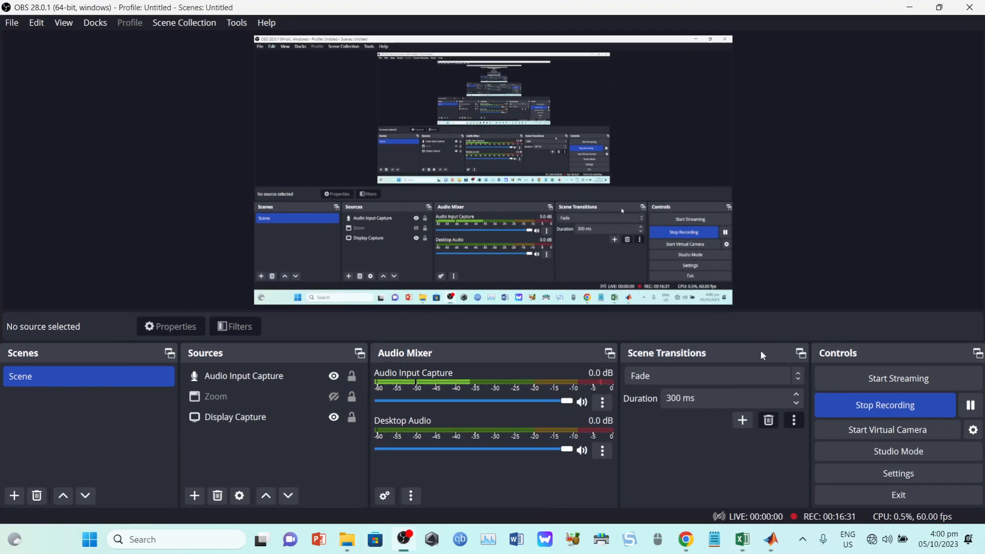